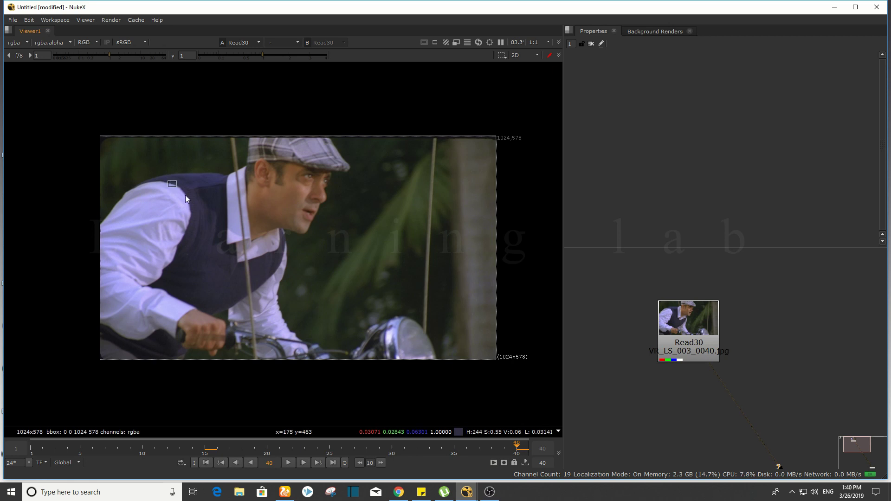
# Play the Read30 motorbike shot to review the wires, stop it, and jump to frame 40
pyautogui.click(287, 464)
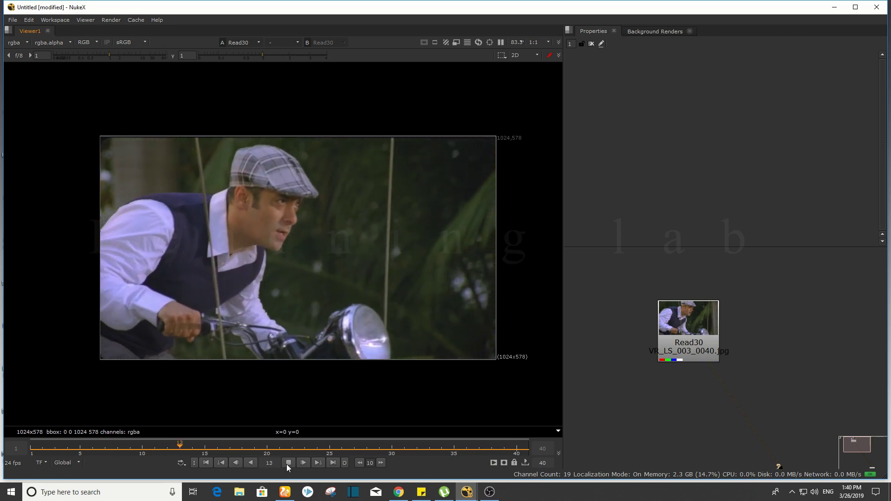
pyautogui.click(286, 465)
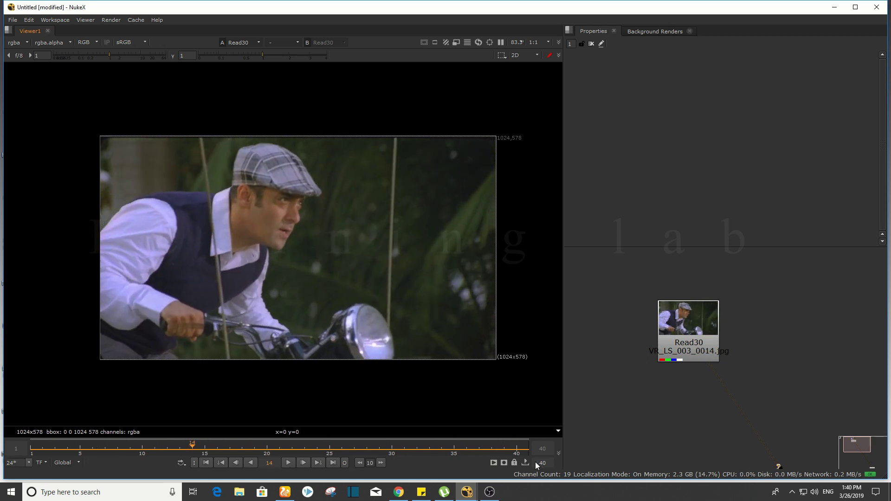
pyautogui.click(517, 452)
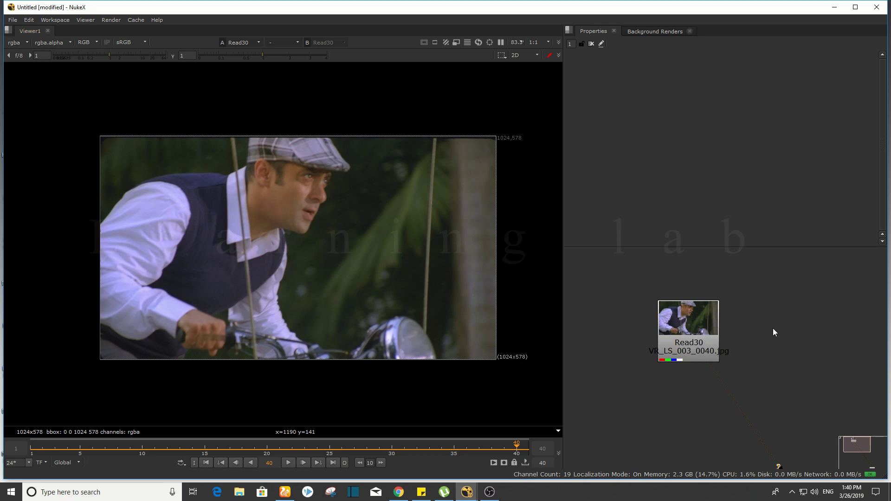
# Add a RotoPaint node with its bg fed by Read30, placed to its right, and view it
pyautogui.press('p')
pyautogui.moveTo(753, 310); pyautogui.dragTo(694, 327)
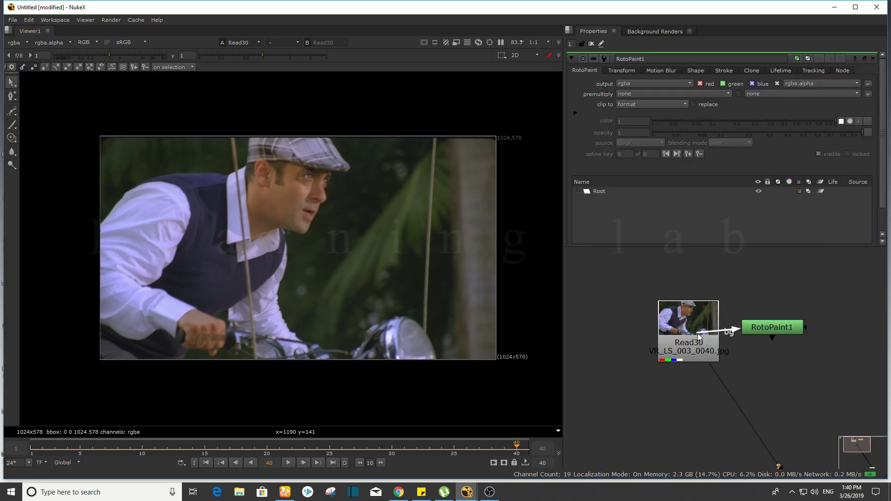
pyautogui.moveTo(763, 329); pyautogui.dragTo(791, 332)
pyautogui.click(791, 332)
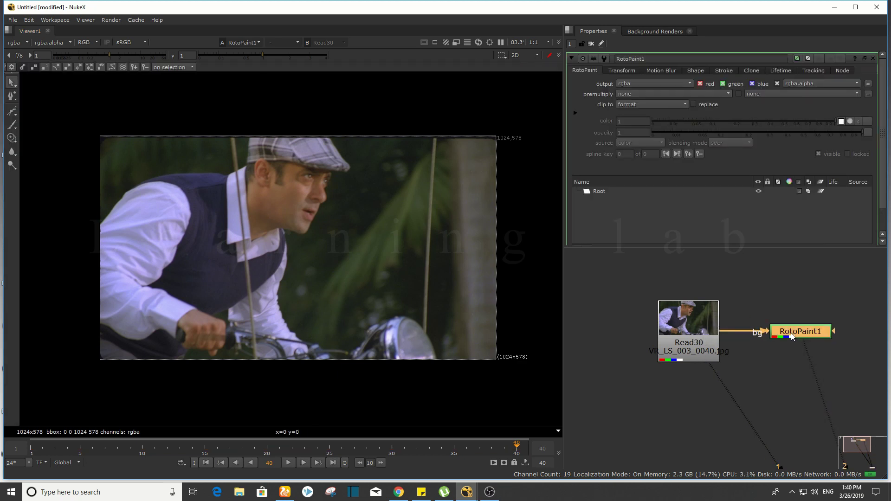
pyautogui.press('2')
# Switch RotoPaint1 to the Clone brush and shrink the brush size to 21
pyautogui.click(11, 137)
pyautogui.scroll(2, 225, 175)
pyautogui.scroll(3, 225, 175)
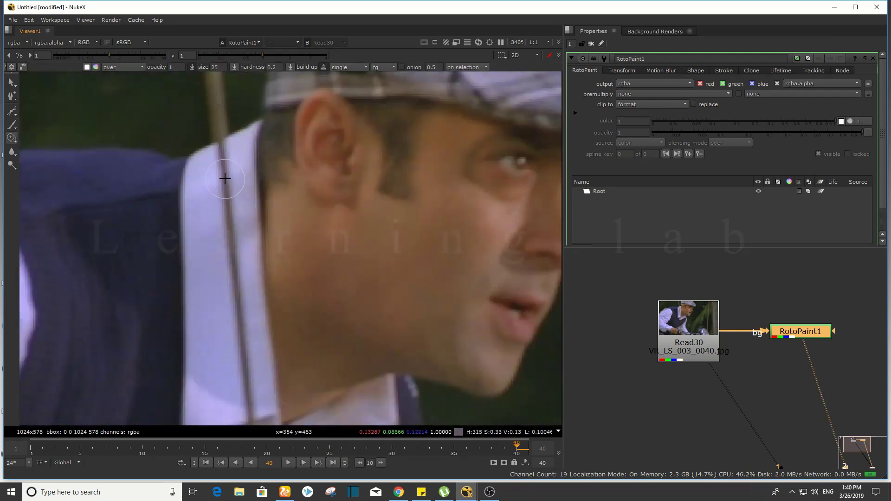
pyautogui.scroll(2, 255, 179)
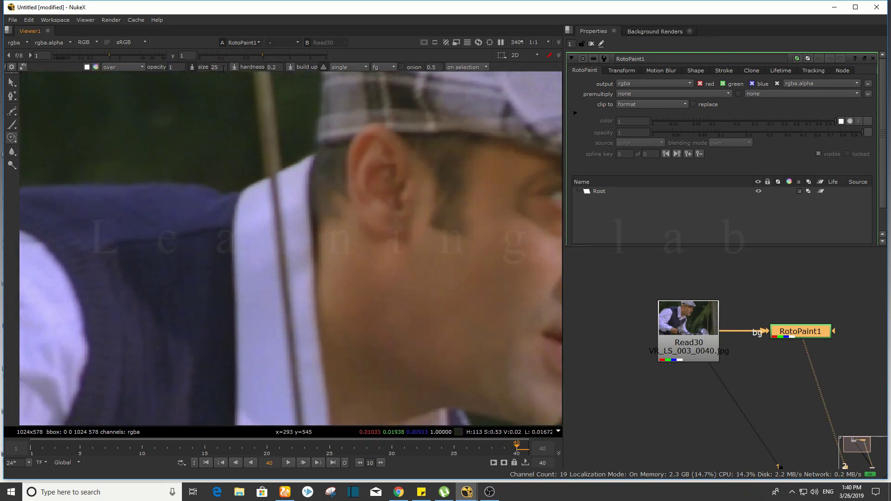
pyautogui.moveTo(250, 179); pyautogui.dragTo(259, 183)
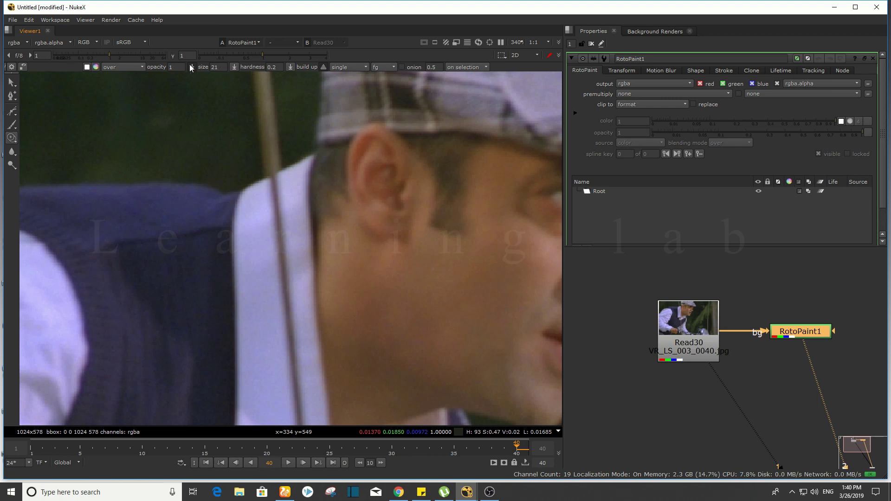
pyautogui.scroll(-1, 318, 165)
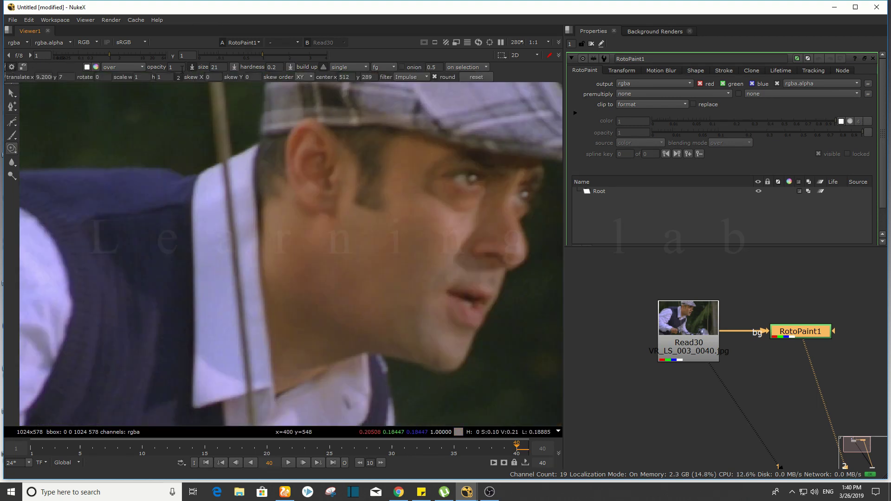
pyautogui.scroll(3, 260, 195)
# Clone-paint away the wire beside and along the rider's collar
pyautogui.moveTo(283, 186); pyautogui.dragTo(308, 165)
pyautogui.moveTo(218, 155)
pyautogui.mouseDown()
pyautogui.moveTo(285, 175)
pyautogui.moveTo(385, 170)
pyautogui.mouseUp()
pyautogui.scroll(2, 386, 169)
pyautogui.scroll(2, 460, 192)
pyautogui.moveTo(460, 193)
pyautogui.mouseDown()
pyautogui.moveTo(408, 177)
pyautogui.moveTo(444, 277)
pyautogui.moveTo(428, 205)
pyautogui.moveTo(418, 251)
pyautogui.moveTo(457, 199)
pyautogui.moveTo(453, 260)
pyautogui.moveTo(428, 233)
pyautogui.mouseUp()
# Clone out the remaining wire traces on the shirt and the vest edge
pyautogui.scroll(-1, 452, 193)
pyautogui.moveTo(451, 193)
pyautogui.mouseDown()
pyautogui.moveTo(432, 189)
pyautogui.moveTo(386, 276)
pyautogui.moveTo(430, 247)
pyautogui.moveTo(453, 165)
pyautogui.moveTo(441, 288)
pyautogui.moveTo(370, 231)
pyautogui.moveTo(361, 244)
pyautogui.moveTo(435, 232)
pyautogui.mouseUp()
pyautogui.scroll(-1, 405, 225)
pyautogui.scroll(1, 370, 230)
pyautogui.scroll(-1, 436, 233)
pyautogui.scroll(1, 460, 181)
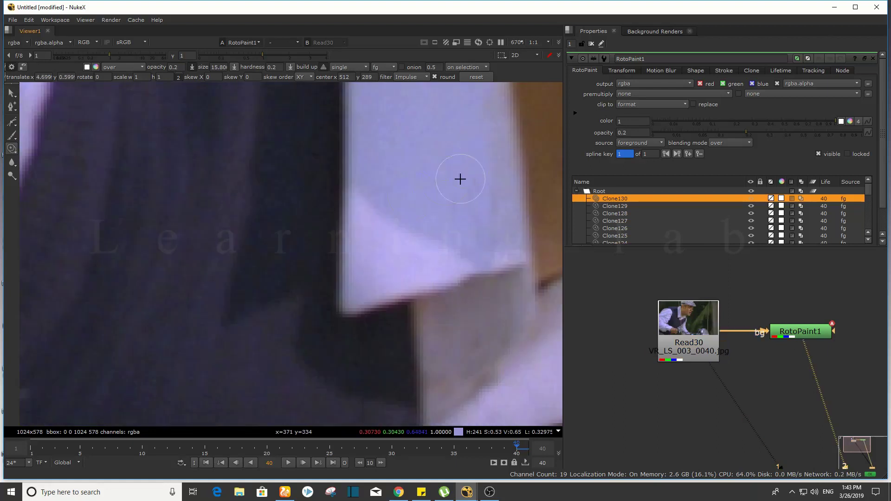
pyautogui.moveTo(459, 181); pyautogui.dragTo(464, 281)
pyautogui.press('f')
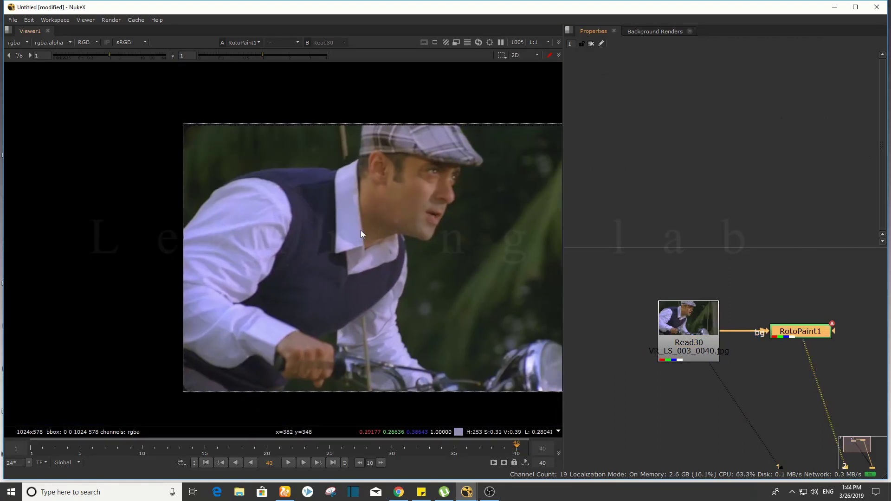
pyautogui.scroll(1, 301, 231)
# Flip the viewer between the original Read30 plate and the cleaned RotoPaint1 result
pyautogui.moveTo(302, 231); pyautogui.dragTo(294, 231)
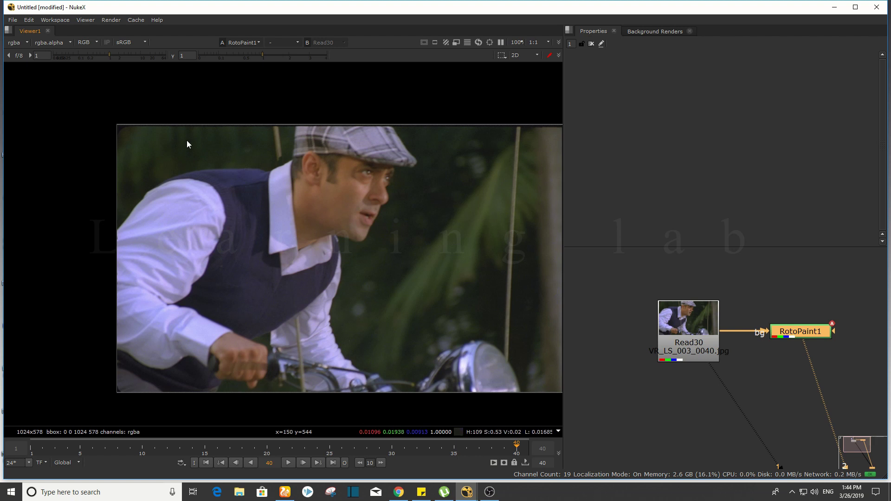
pyautogui.moveTo(212, 171); pyautogui.dragTo(322, 304)
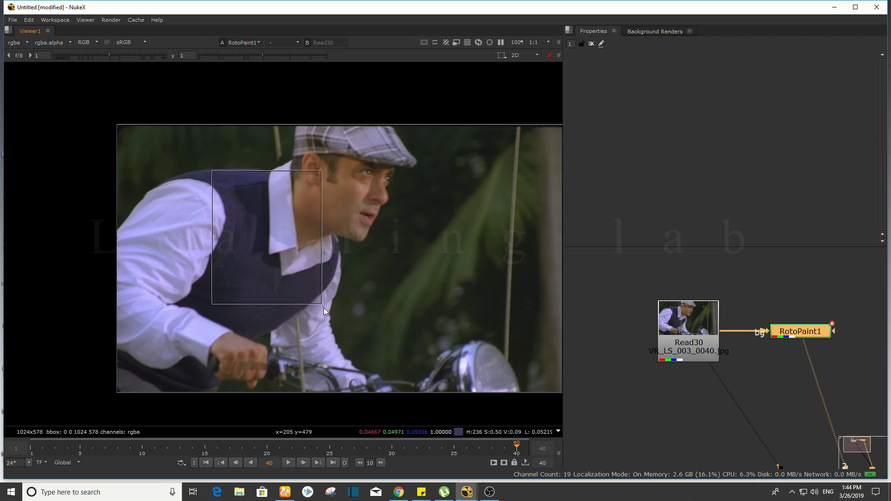
pyautogui.click(665, 341)
pyautogui.click(722, 366)
pyautogui.press('1')
pyautogui.press('2')
pyautogui.press('1')
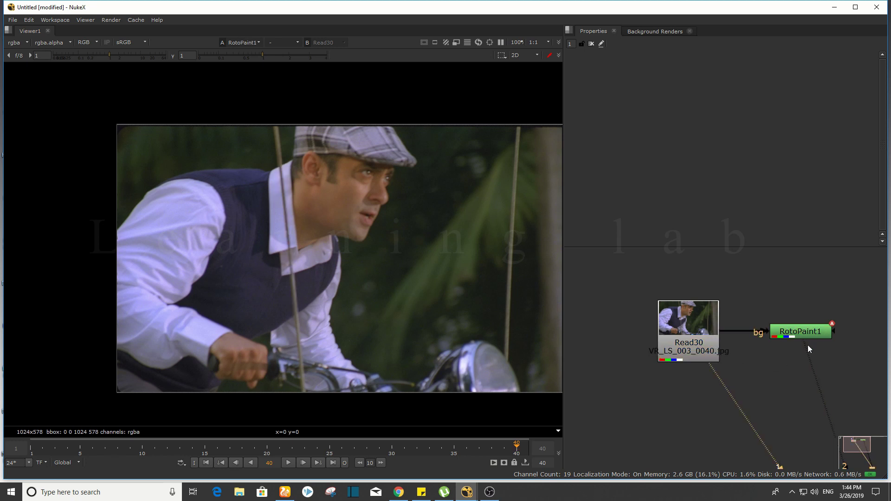
pyautogui.press('2')
pyautogui.press('1')
pyautogui.press('2')
pyautogui.press('1')
pyautogui.press('2')
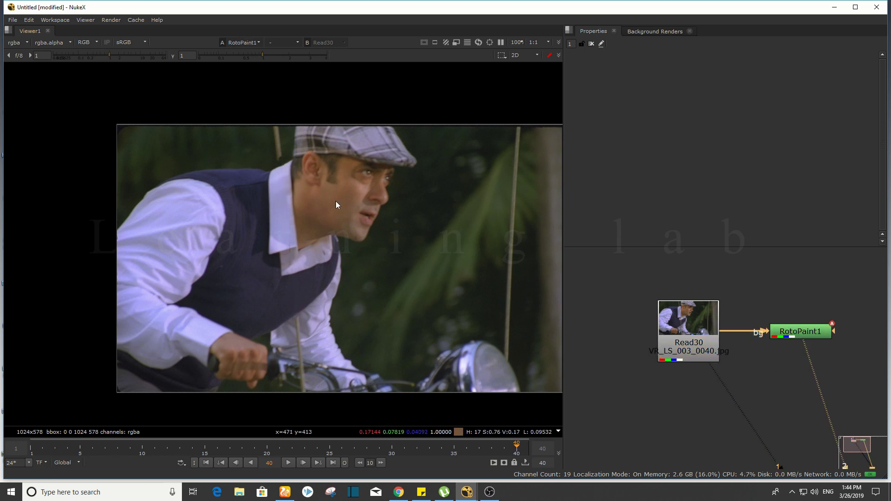
pyautogui.press('1')
pyautogui.press('2')
pyautogui.press('2')
# Sample the average colour over the vest area, then clear the sampling region
pyautogui.keyDown('ctrl'); pyautogui.keyDown('shift'); pyautogui.moveTo(198, 195); pyautogui.dragTo(325, 311); pyautogui.keyUp('shift'); pyautogui.keyUp('ctrl')
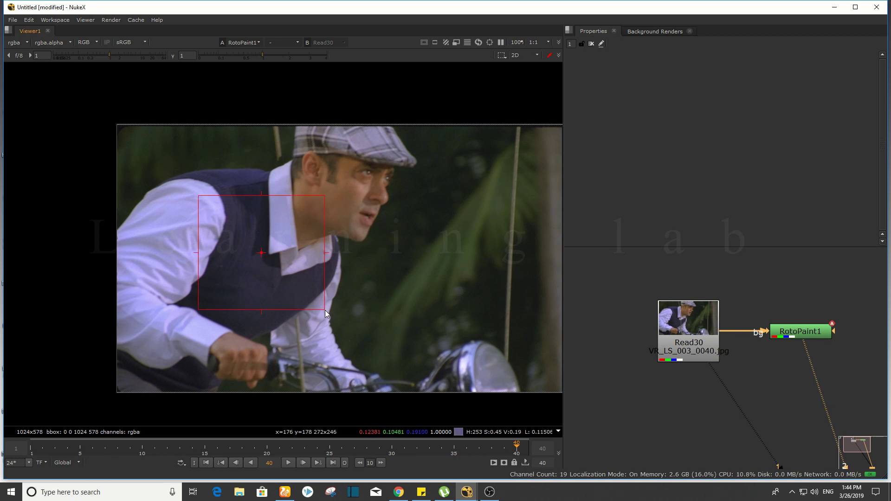
pyautogui.keyDown('ctrl'); pyautogui.click(393, 298); pyautogui.keyUp('ctrl')
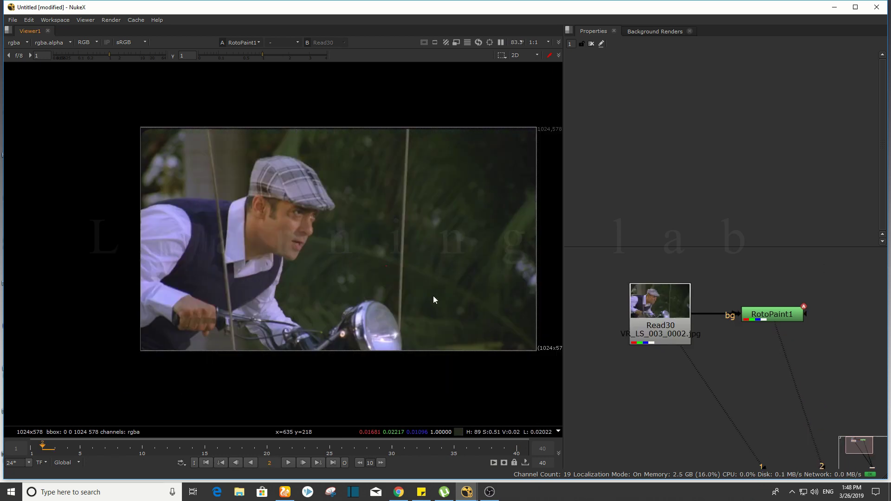
pyautogui.scroll(2, 605, 379)
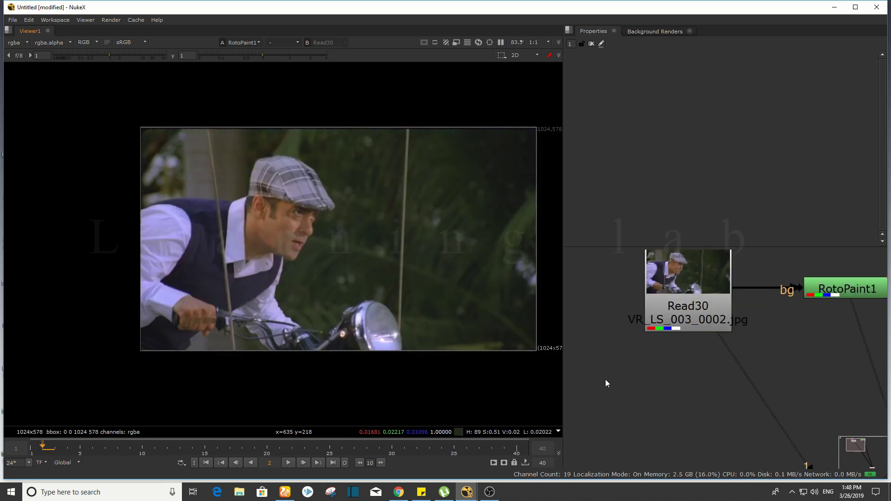
# Create a PlanarTracker on Read30 via the Tab node search ('plan')
pyautogui.press('Tab')
pyautogui.write('pl')
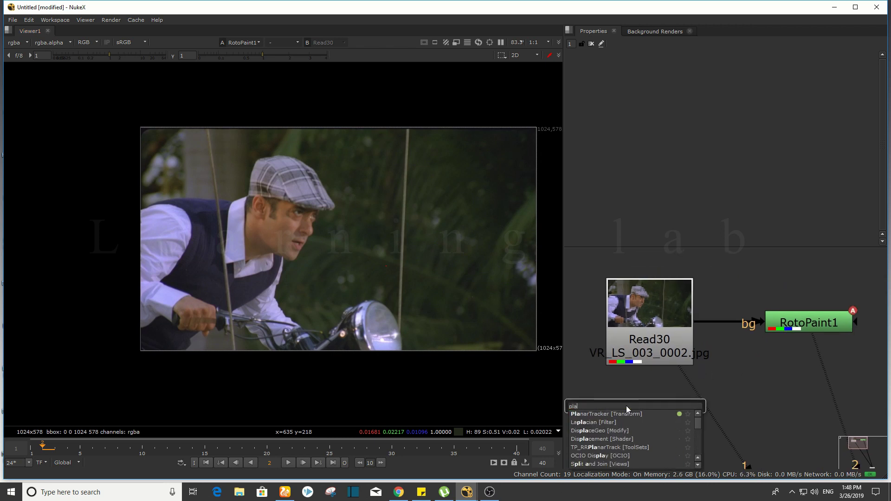
pyautogui.press('BackSpace')
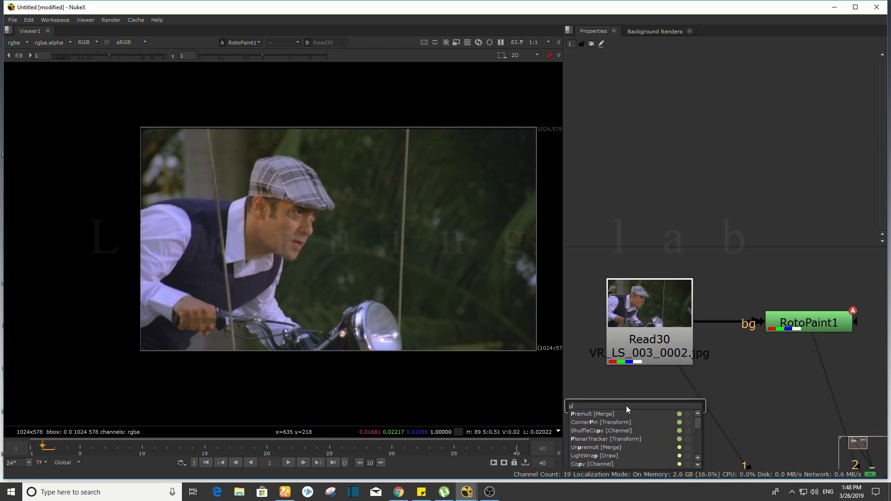
pyautogui.write('lanarTracker [Transform')
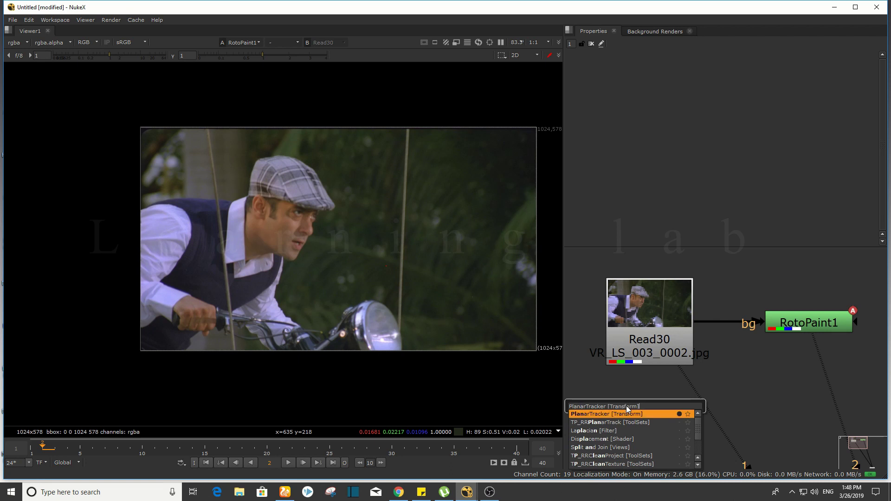
pyautogui.press('Return')
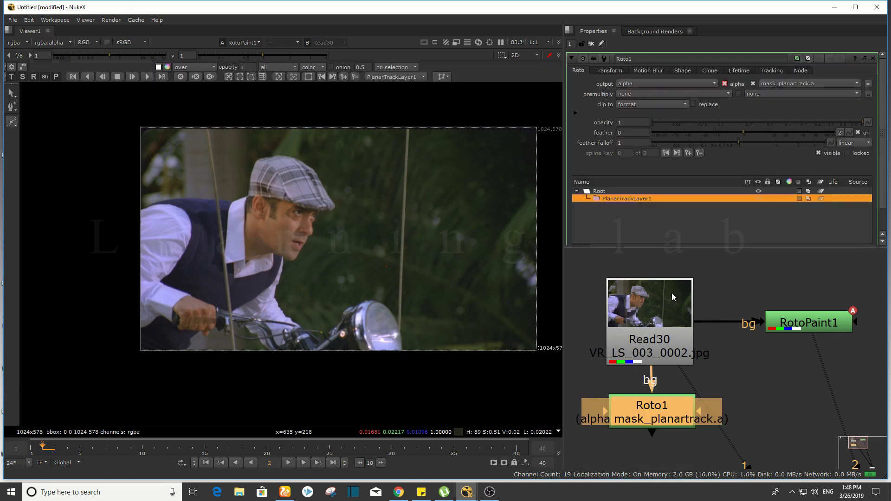
# On frame 1, draw a closed four-corner shape over the rider's vest
pyautogui.press('Left')
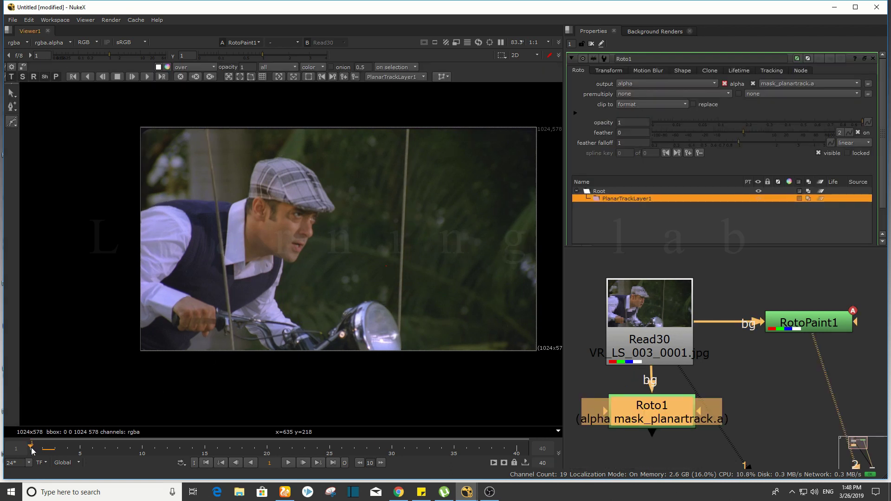
pyautogui.scroll(2, 216, 215)
pyautogui.scroll(2, 243, 195)
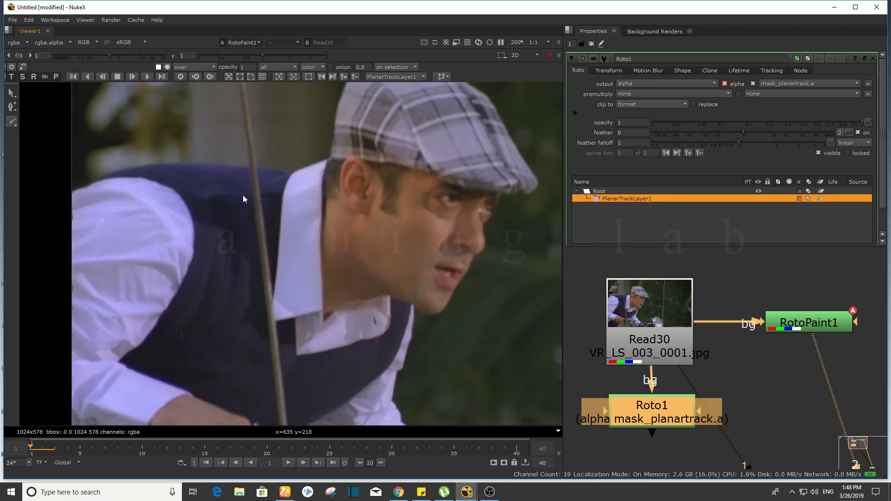
pyautogui.scroll(1, 197, 177)
pyautogui.click(212, 180)
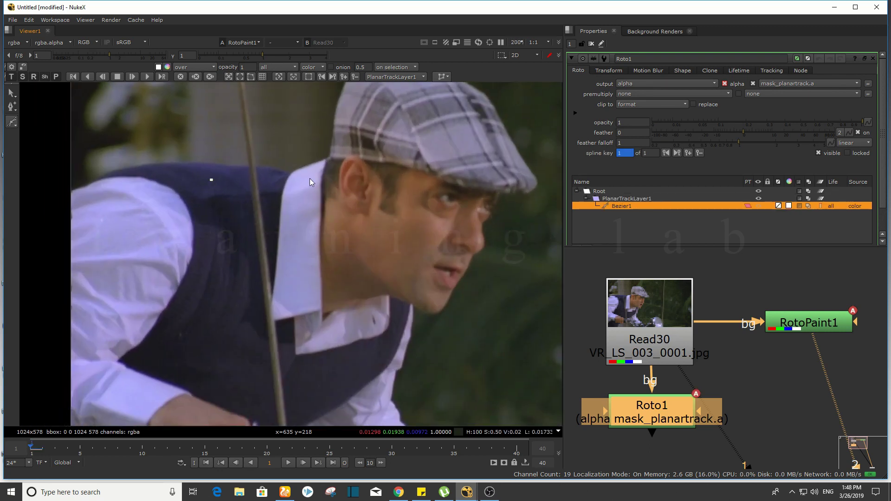
pyautogui.click(309, 178)
pyautogui.click(332, 359)
pyautogui.click(165, 359)
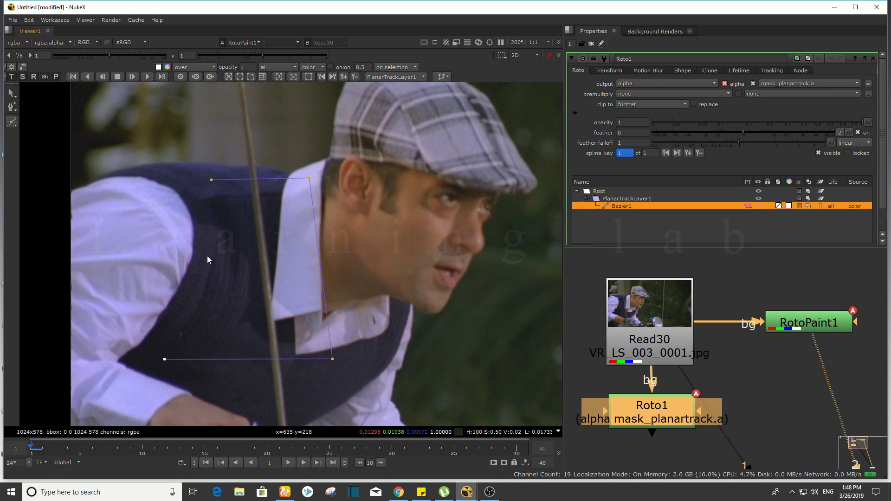
pyautogui.click(212, 180)
# Adjust the shape's four corners to fit the vest and collar edge
pyautogui.moveTo(330, 358); pyautogui.dragTo(341, 381)
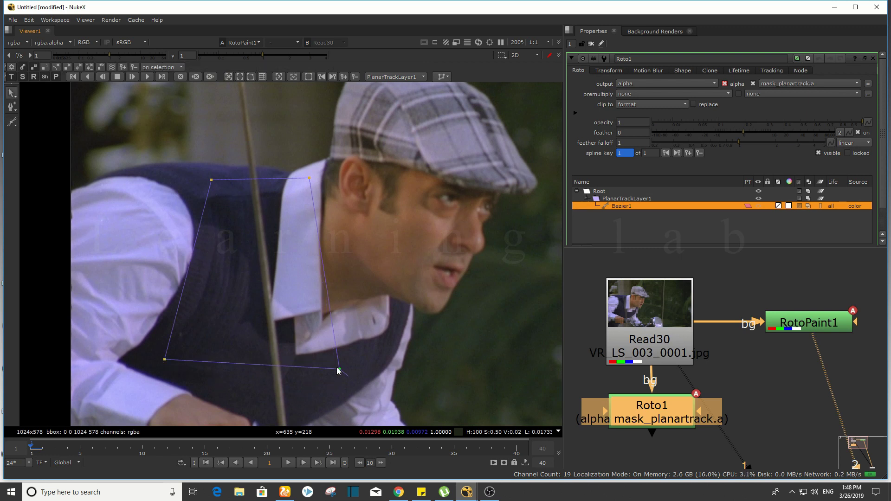
pyautogui.moveTo(166, 360); pyautogui.dragTo(193, 372)
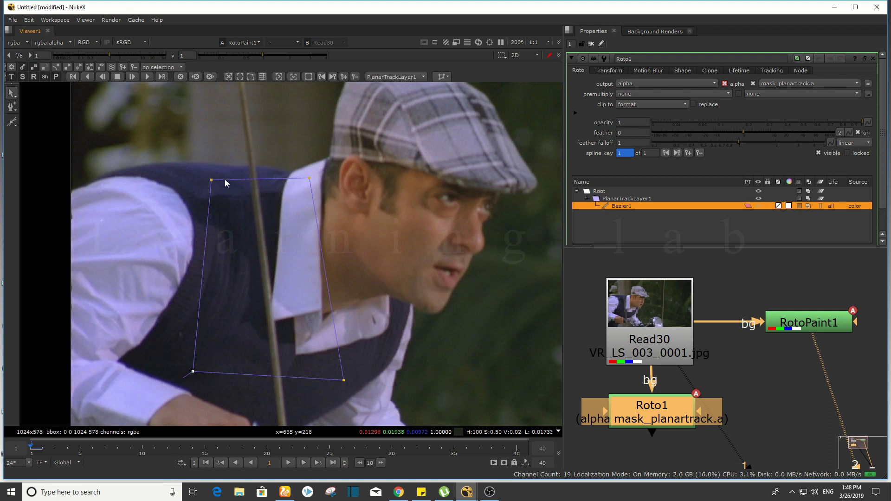
pyautogui.moveTo(211, 180); pyautogui.dragTo(192, 179)
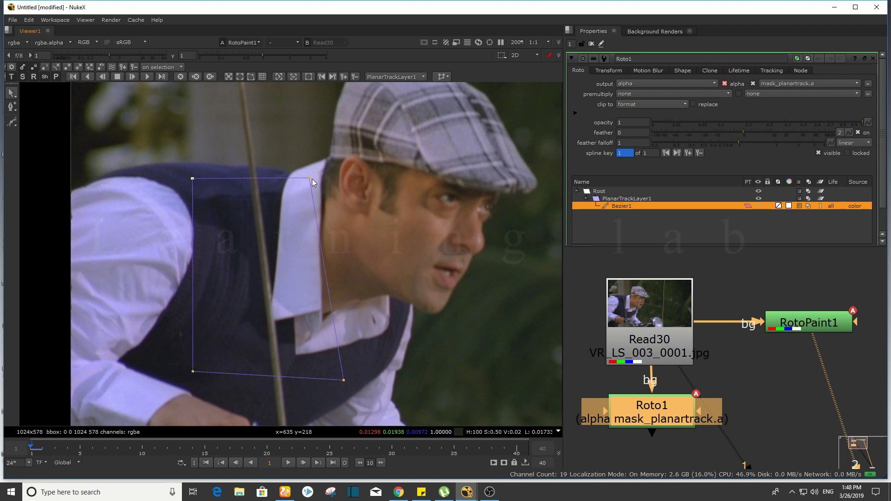
pyautogui.moveTo(310, 178); pyautogui.dragTo(297, 179)
pyautogui.scroll(-2, 331, 383)
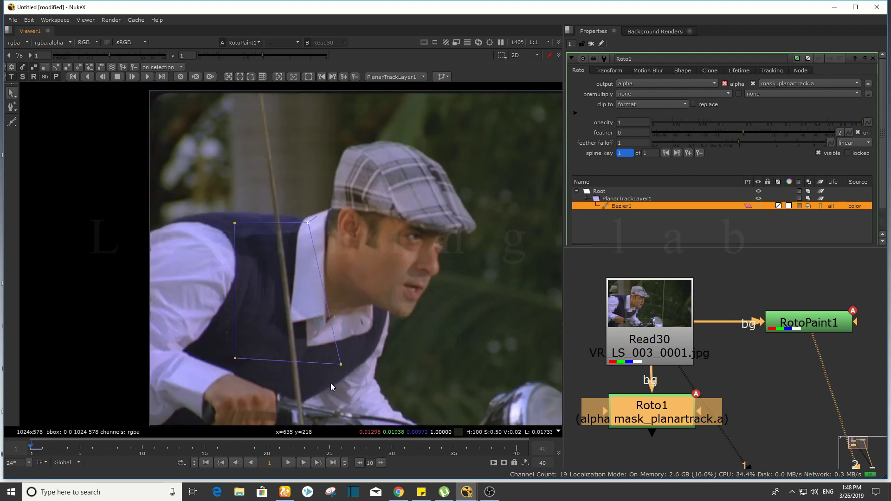
# Draw Bezier2 as a narrow closed strip along the wire on the vest
pyautogui.click(14, 124)
pyautogui.click(272, 204)
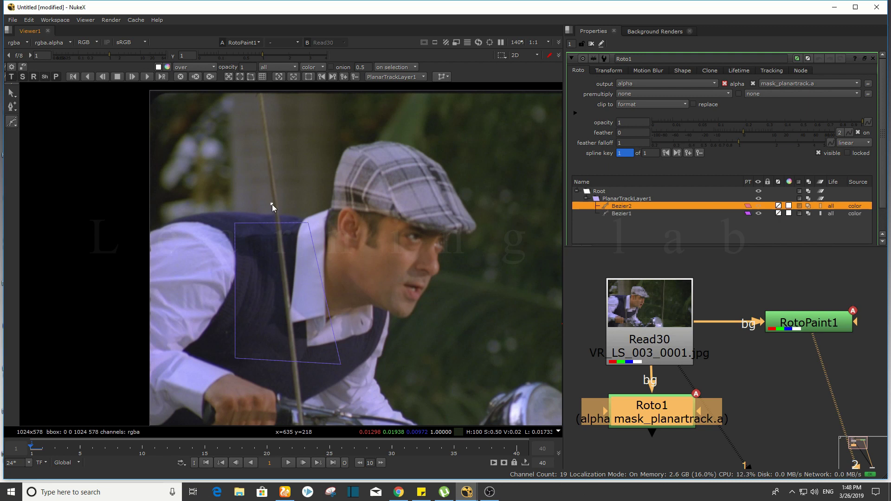
pyautogui.click(289, 383)
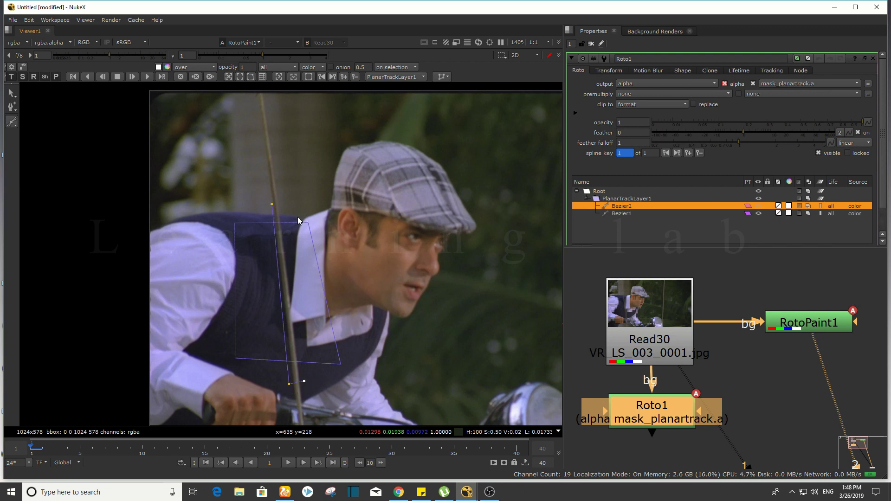
pyautogui.click(288, 208)
pyautogui.click(272, 204)
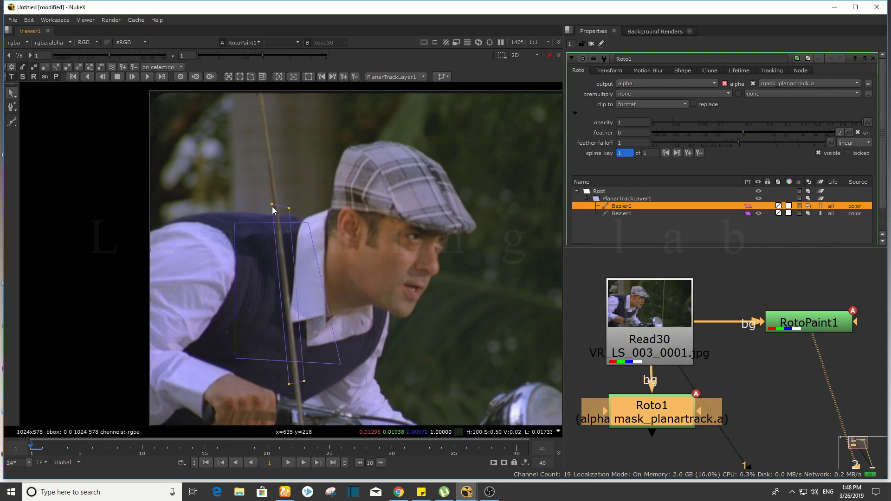
pyautogui.moveTo(273, 207); pyautogui.dragTo(285, 205)
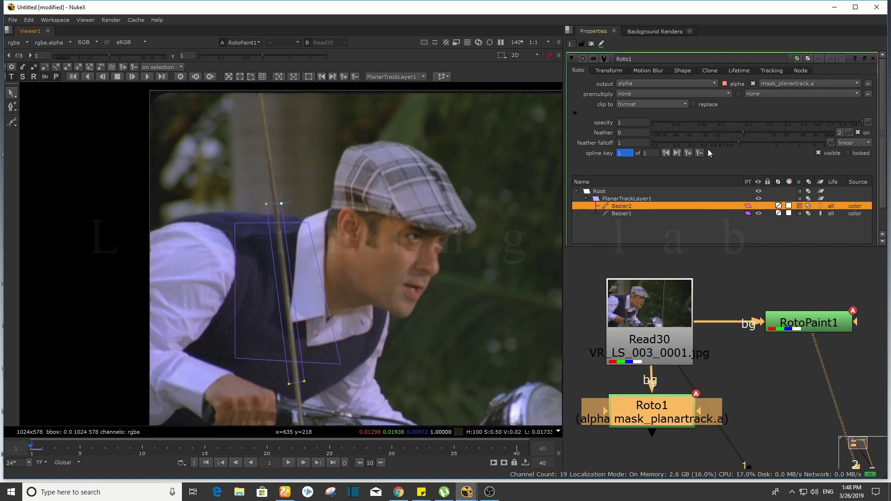
# Set Bezier2's blend mode to minus and view Roto1's output
pyautogui.click(808, 210)
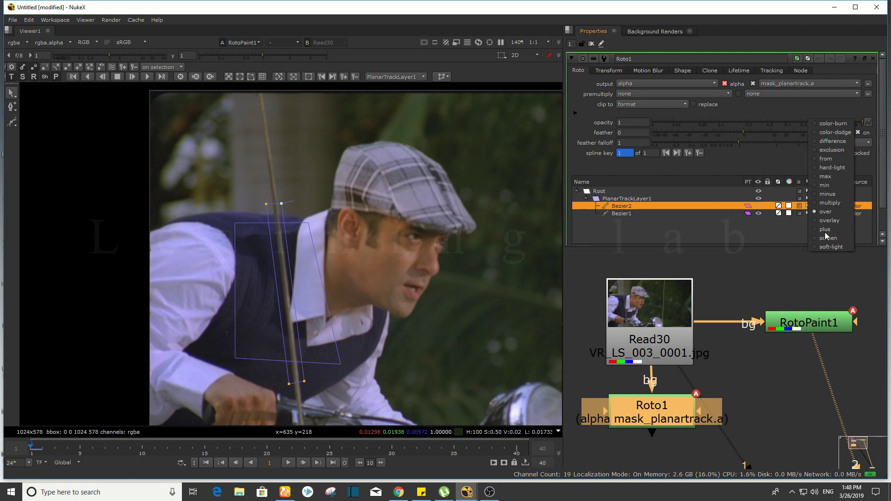
pyautogui.click(830, 197)
pyautogui.scroll(-3, 325, 223)
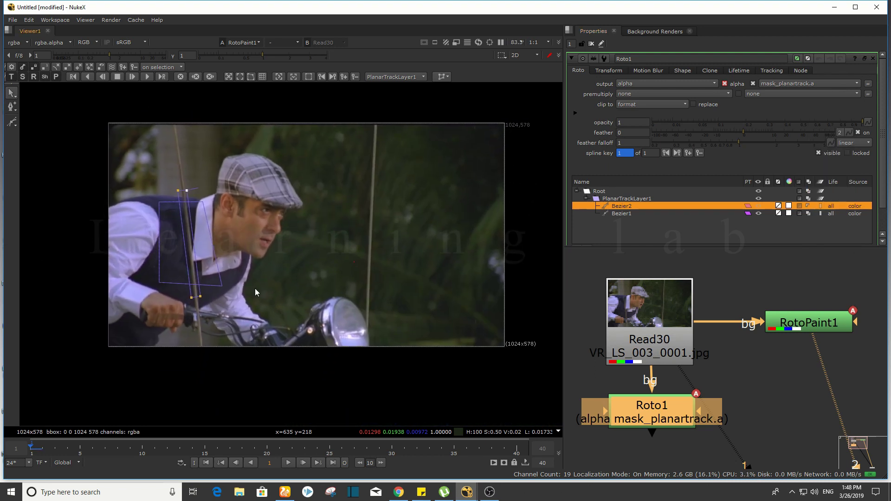
pyautogui.press('1')
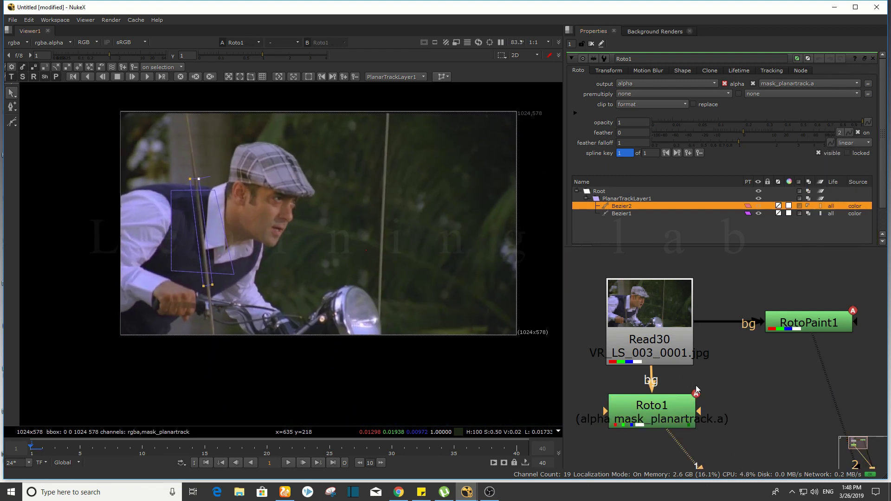
pyautogui.click(304, 264)
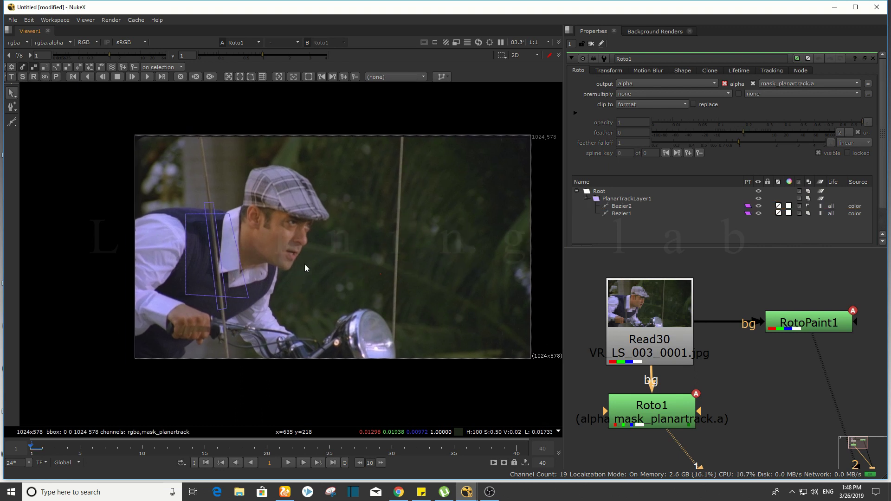
pyautogui.press('a')
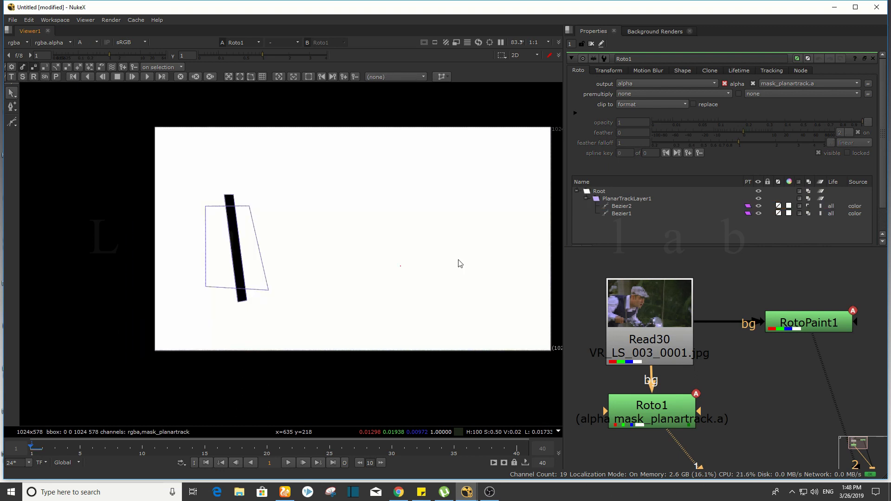
pyautogui.scroll(3, 262, 234)
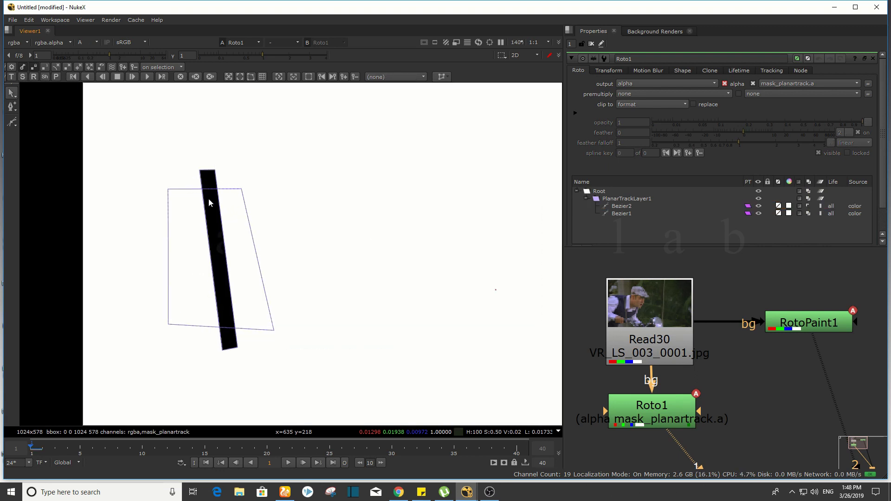
pyautogui.press('a')
pyautogui.moveTo(336, 281); pyautogui.dragTo(349, 258)
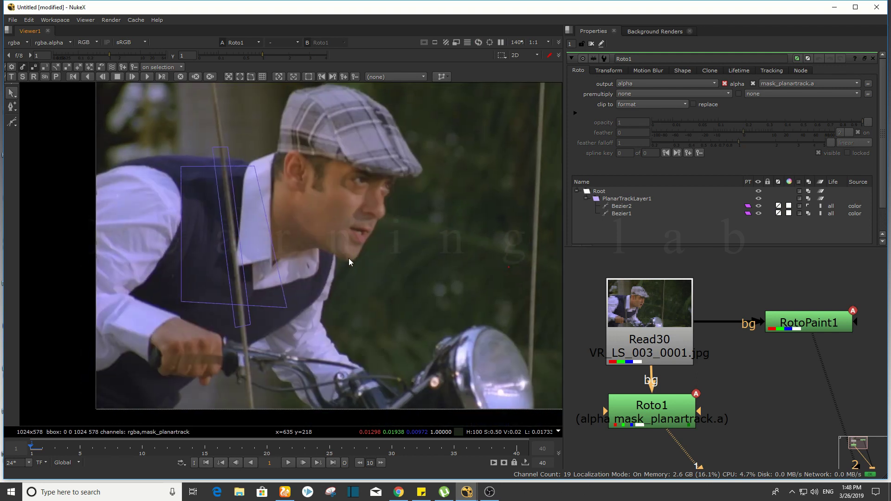
pyautogui.moveTo(685, 404); pyautogui.dragTo(677, 405)
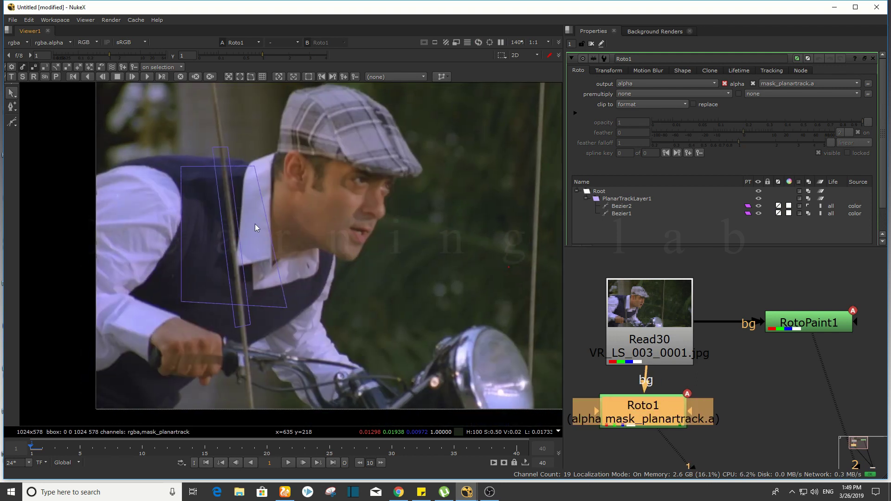
pyautogui.hotkey('alt', 'f')
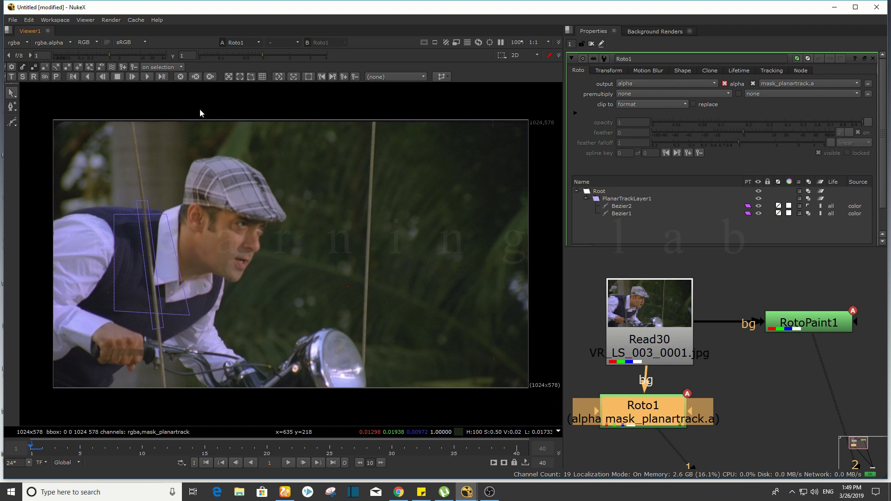
pyautogui.scroll(2, 313, 266)
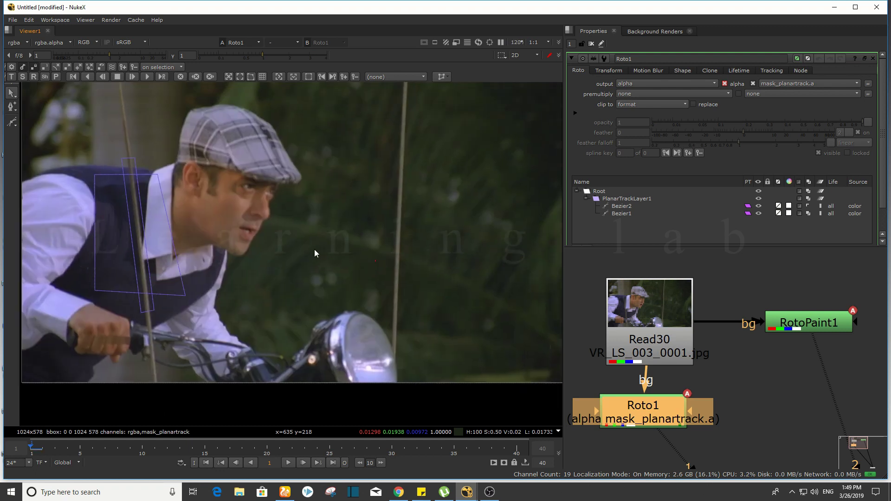
pyautogui.click(618, 213)
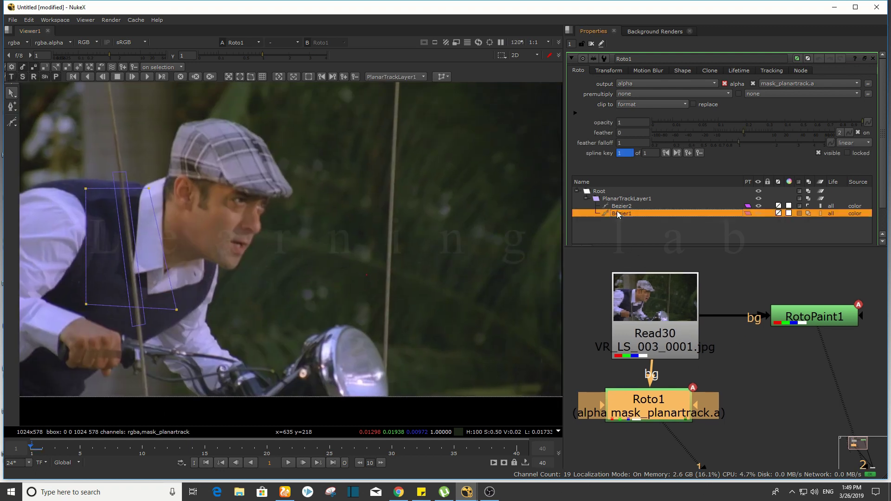
pyautogui.click(627, 199)
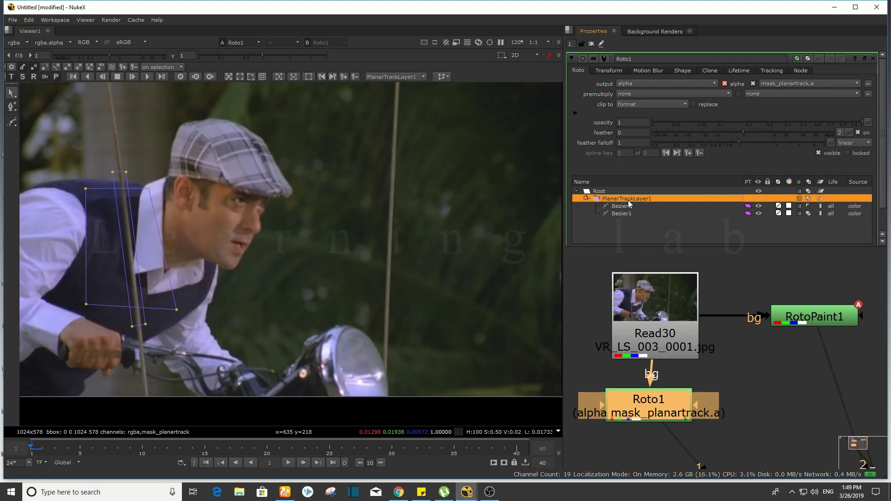
# Track PlanarTrackLayer1 forward through the shot, stop tracking, and jump to frame 40
pyautogui.click(147, 77)
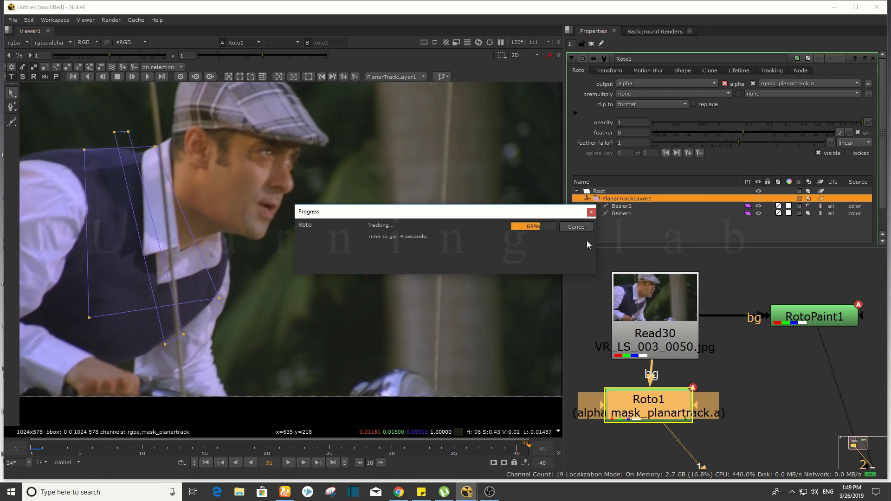
pyautogui.click(576, 227)
pyautogui.click(517, 441)
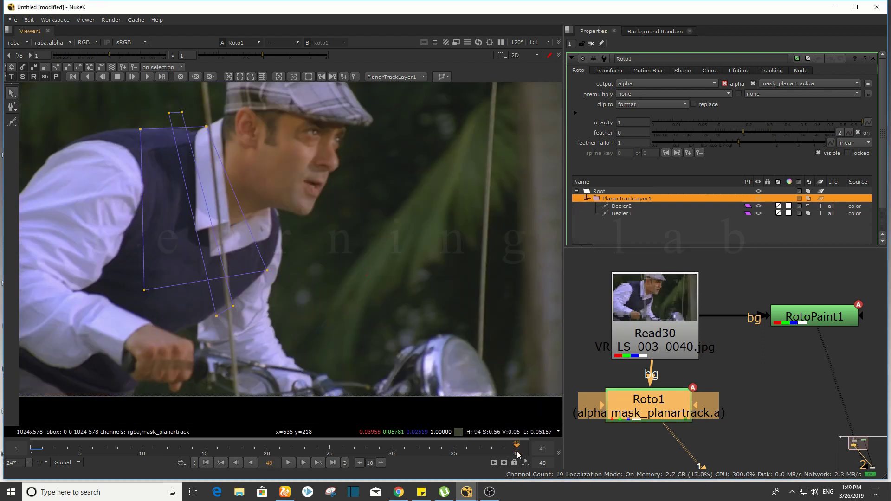
# On frame 1, show the planar surface and drag corners pt1–pt4 onto the vest panel
pyautogui.press('f')
pyautogui.moveTo(501, 454)
pyautogui.mouseDown()
pyautogui.moveTo(110, 459)
pyautogui.moveTo(116, 446)
pyautogui.moveTo(34, 460)
pyautogui.mouseUp()
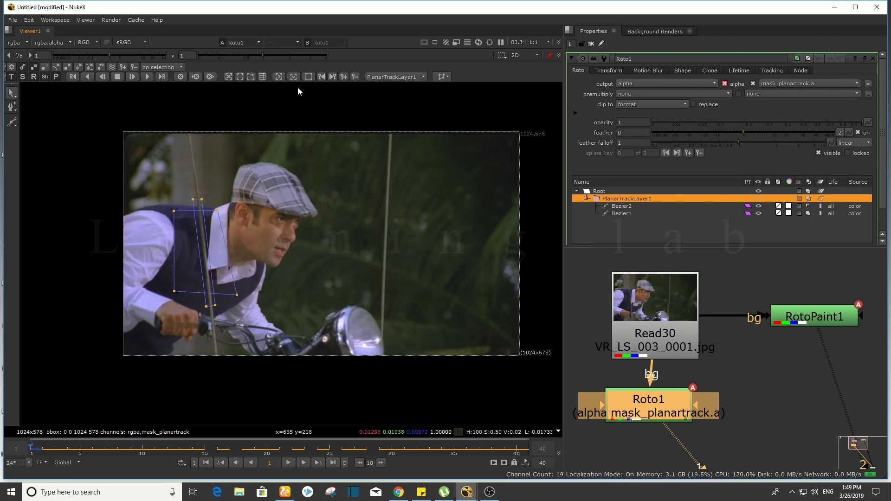
pyautogui.click(250, 77)
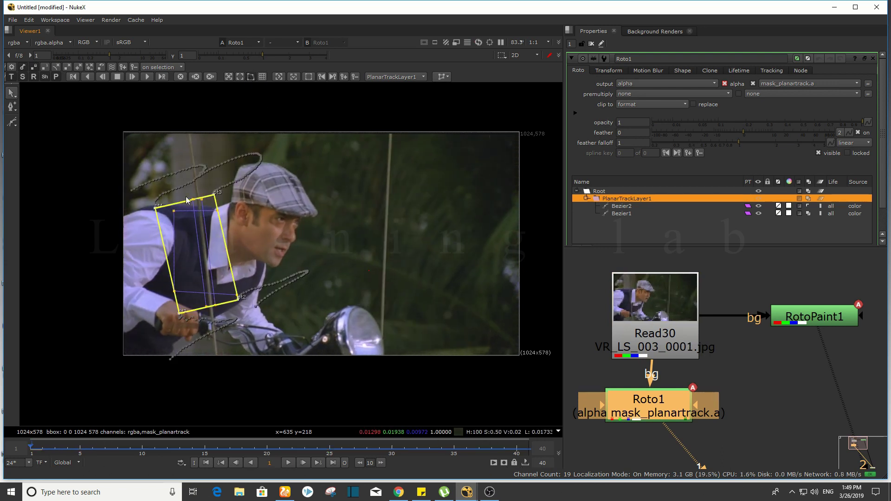
pyautogui.scroll(5, 186, 200)
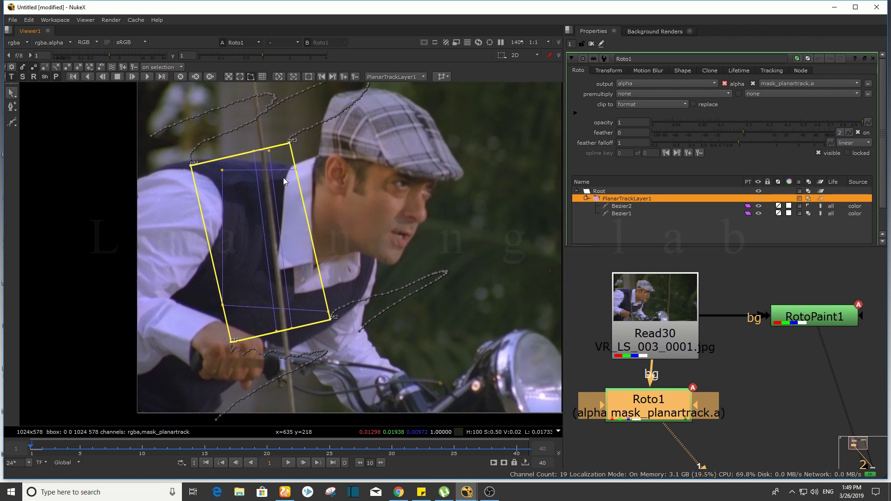
pyautogui.moveTo(284, 181); pyautogui.dragTo(273, 175)
pyautogui.moveTo(182, 159); pyautogui.dragTo(210, 175)
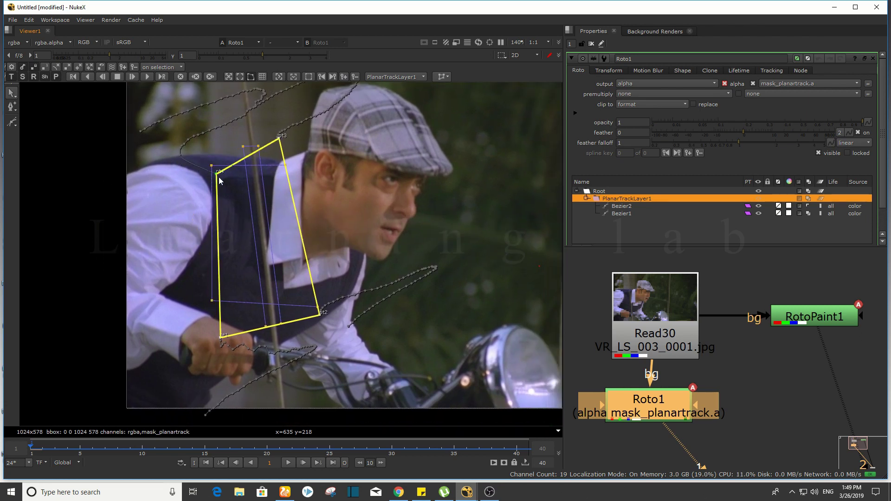
pyautogui.moveTo(281, 141); pyautogui.dragTo(299, 170)
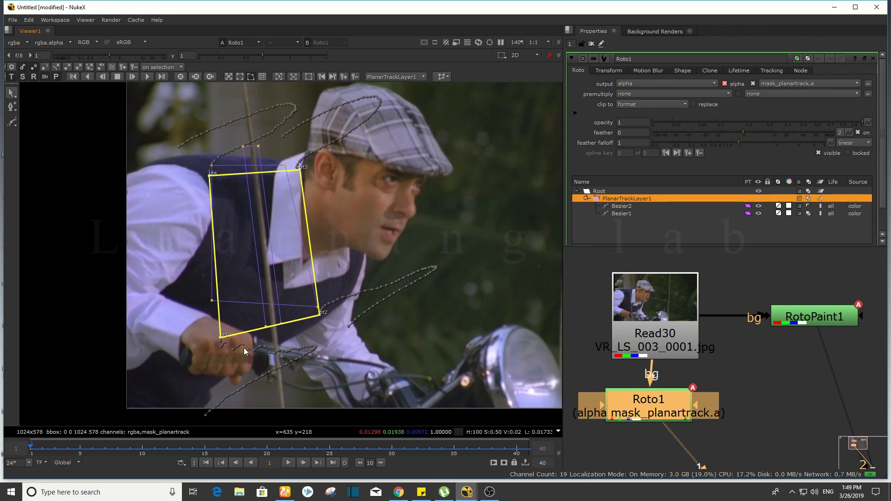
pyautogui.moveTo(221, 337); pyautogui.dragTo(217, 303)
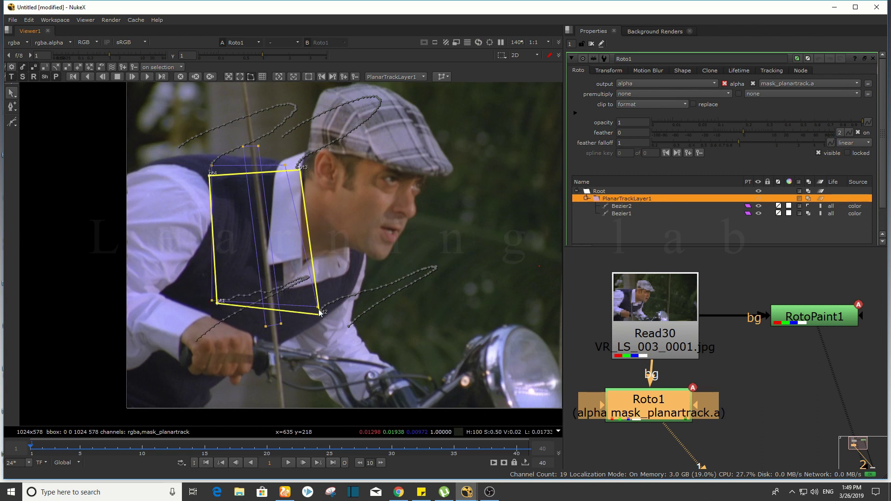
pyautogui.moveTo(318, 314); pyautogui.dragTo(317, 296)
pyautogui.moveTo(217, 303); pyautogui.dragTo(212, 308)
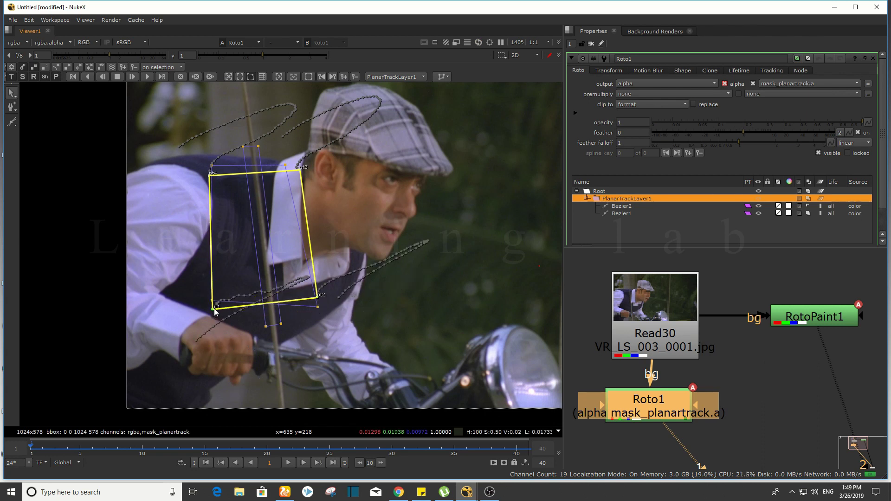
pyautogui.click(249, 76)
pyautogui.click(261, 76)
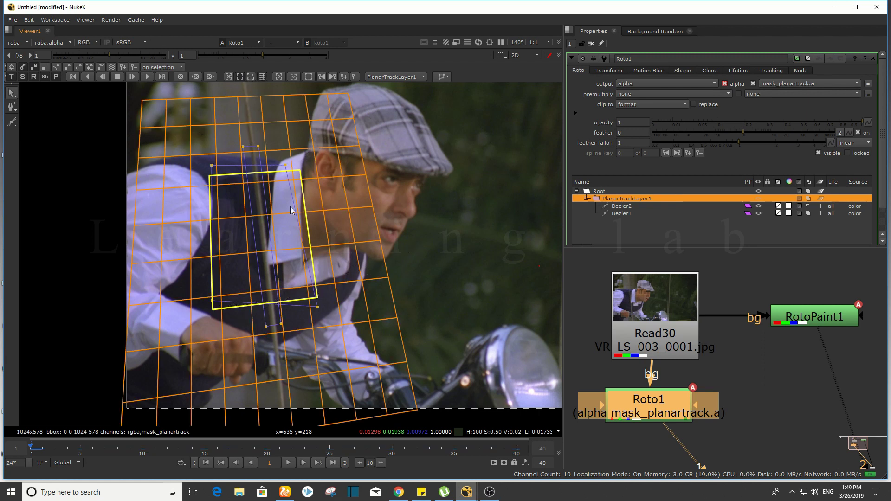
pyautogui.click(289, 463)
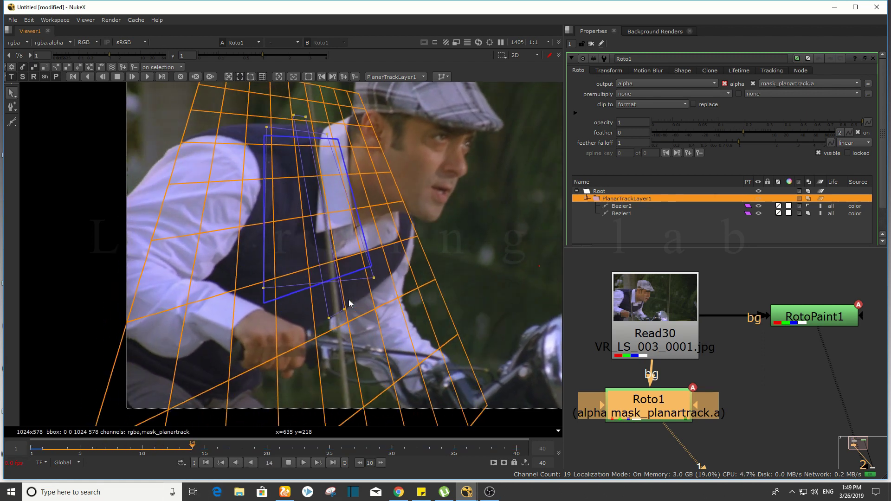
pyautogui.scroll(-3, 349, 295)
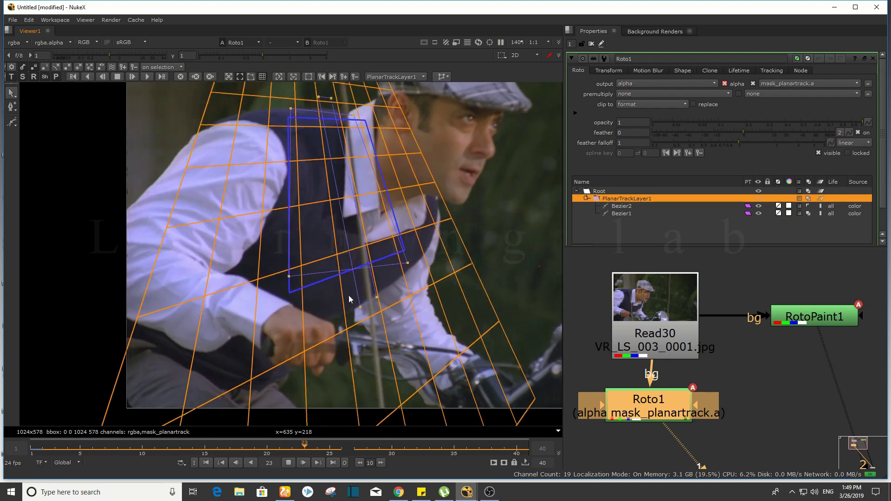
pyautogui.scroll(-2, 311, 227)
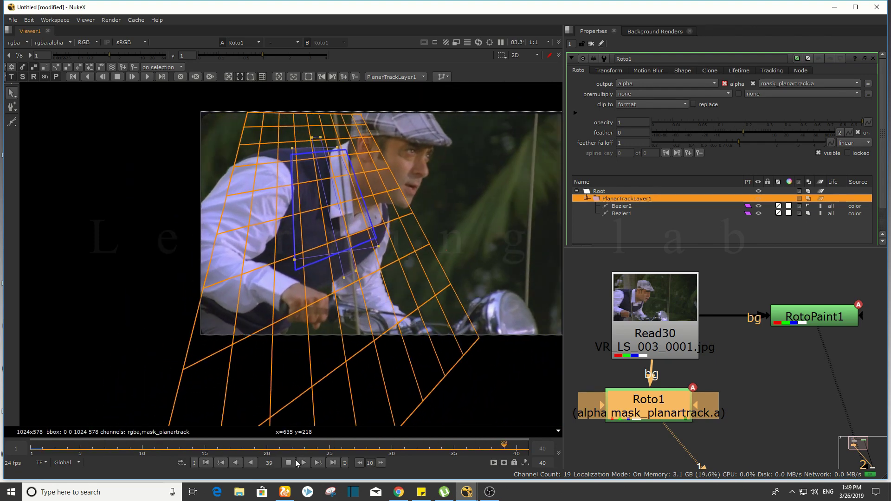
pyautogui.click(291, 460)
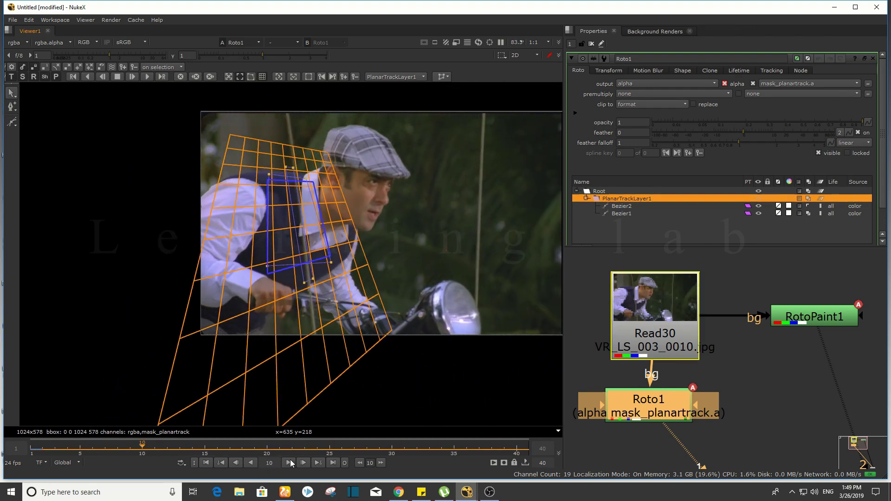
pyautogui.click(37, 454)
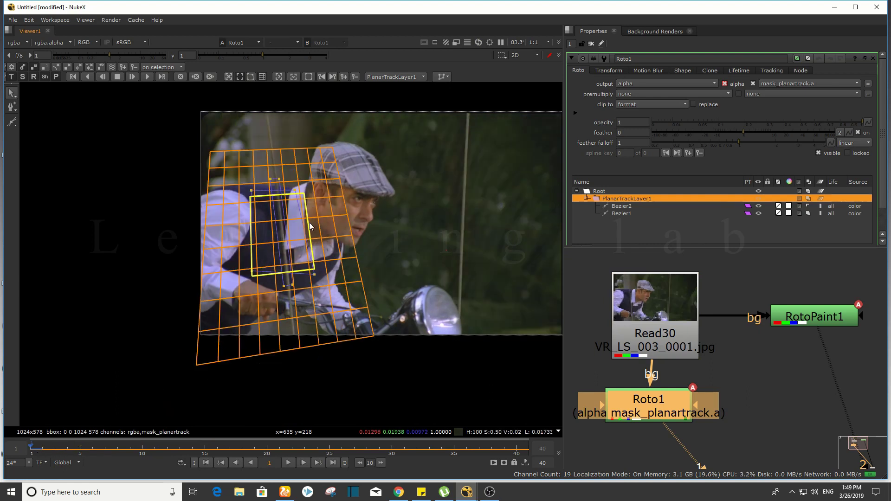
pyautogui.click(262, 77)
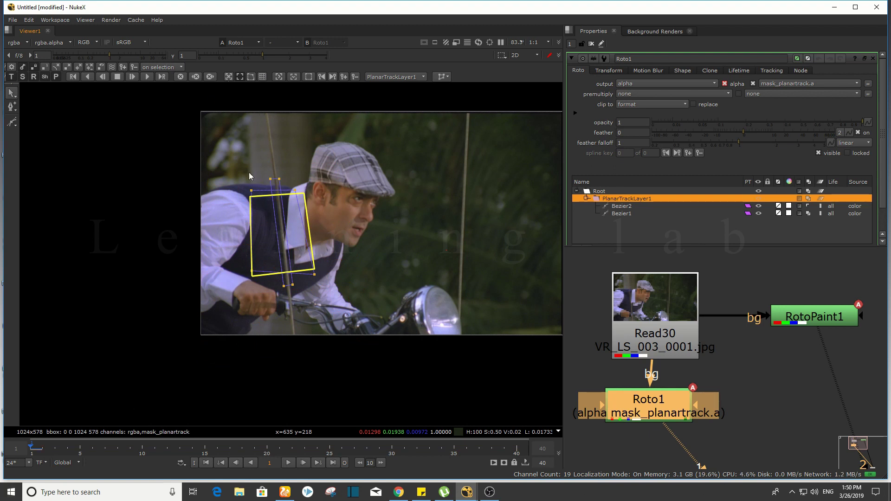
# Select Bezier1, return to frame 1, and display the planar surface corner points
pyautogui.click(254, 199)
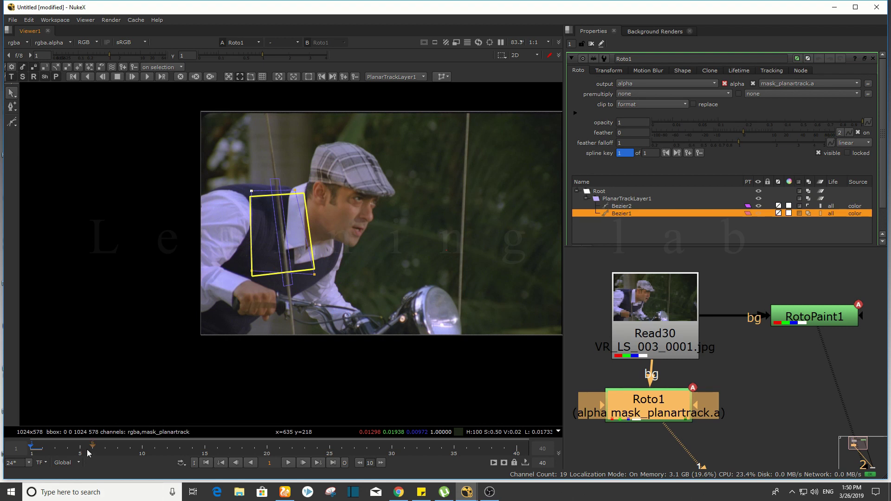
pyautogui.click(176, 453)
pyautogui.moveTo(176, 459); pyautogui.dragTo(26, 453)
pyautogui.click(250, 76)
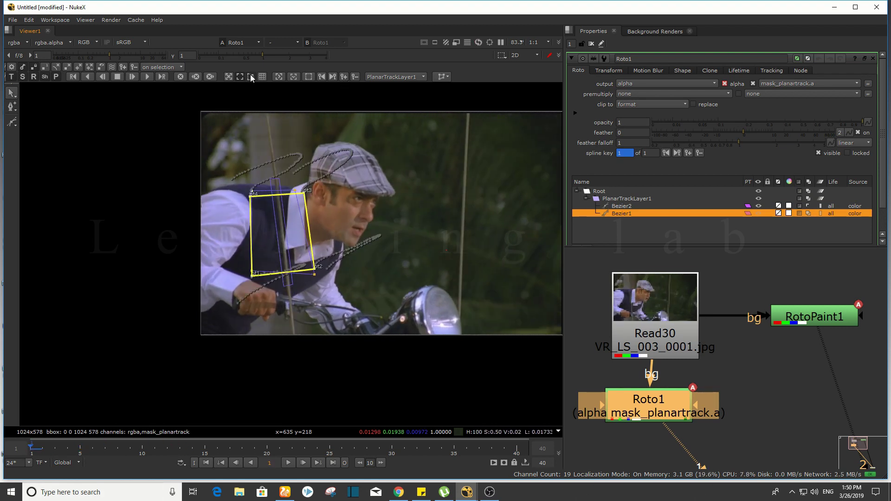
pyautogui.scroll(4, 260, 200)
pyautogui.scroll(-2, 329, 189)
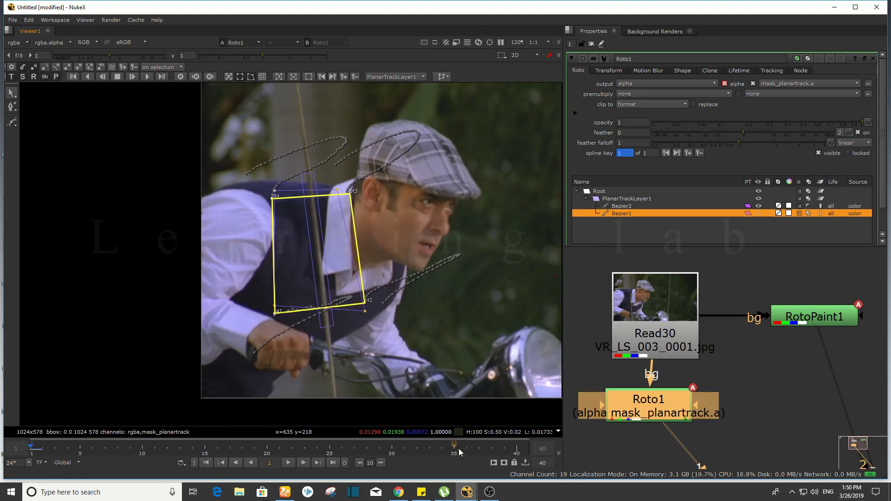
# Scrub between frames 1 and 40 to confirm the vest track holds
pyautogui.click(93, 453)
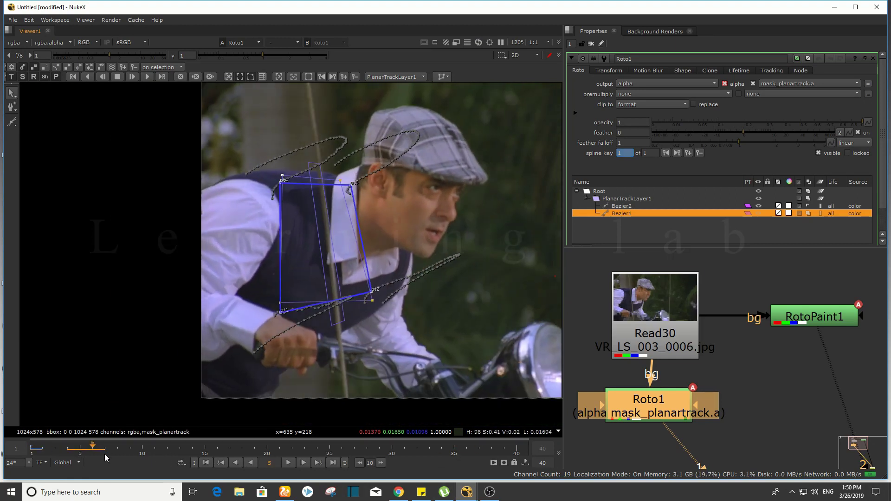
pyautogui.moveTo(105, 458)
pyautogui.mouseDown()
pyautogui.moveTo(520, 463)
pyautogui.moveTo(31, 455)
pyautogui.mouseUp()
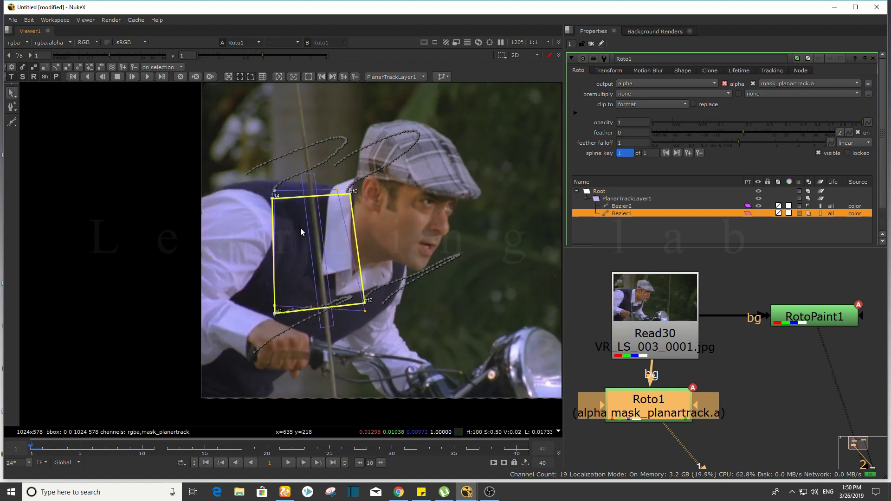
pyautogui.scroll(2, 301, 231)
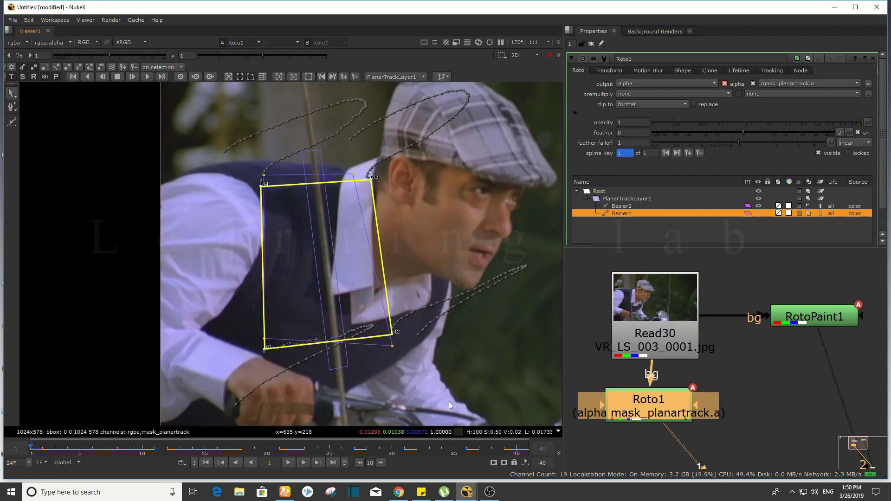
pyautogui.click(516, 448)
pyautogui.scroll(-2, 232, 144)
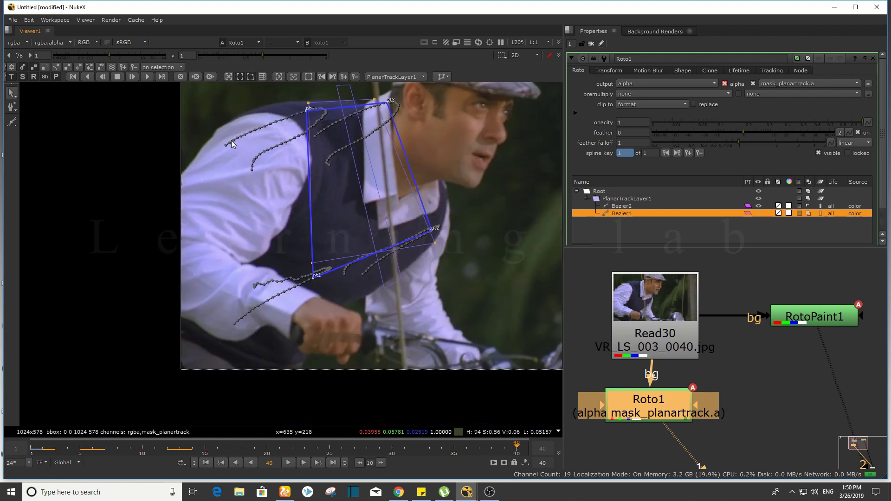
pyautogui.scroll(-1, 232, 143)
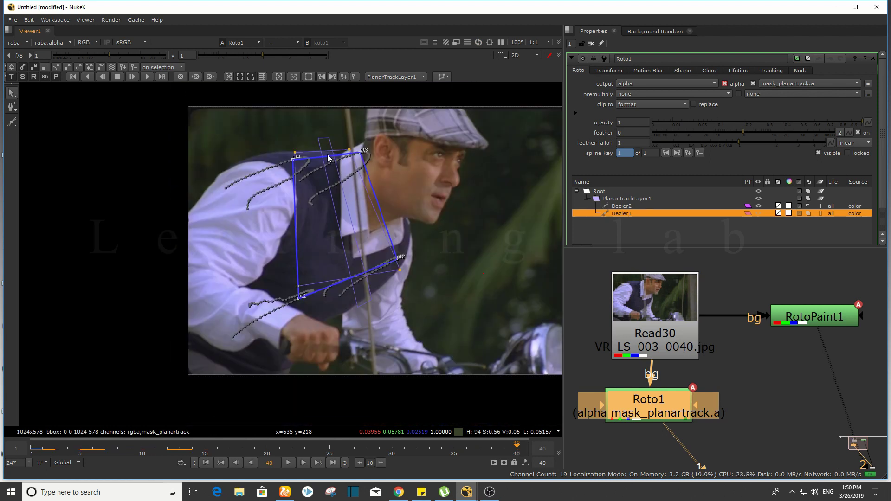
pyautogui.click(32, 447)
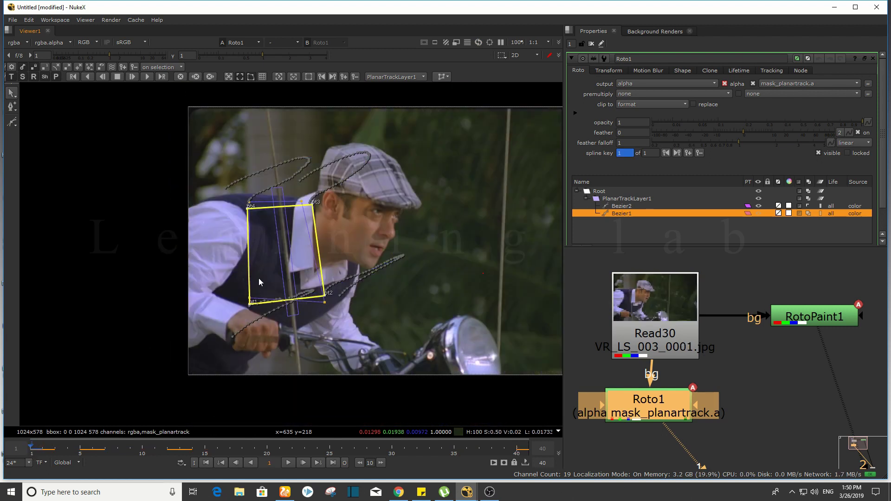
pyautogui.click(516, 451)
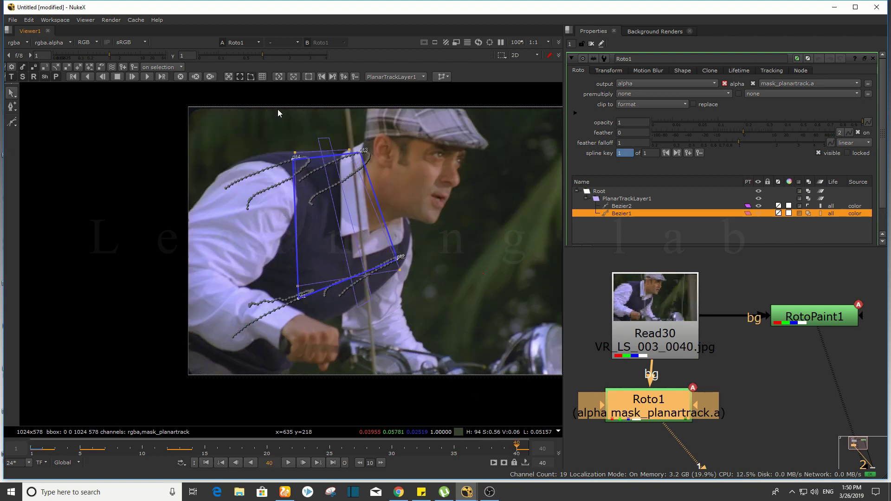
# Select PlanarTrackLayer1, check the track across frames, and open the tracking export dropdown
pyautogui.click(279, 77)
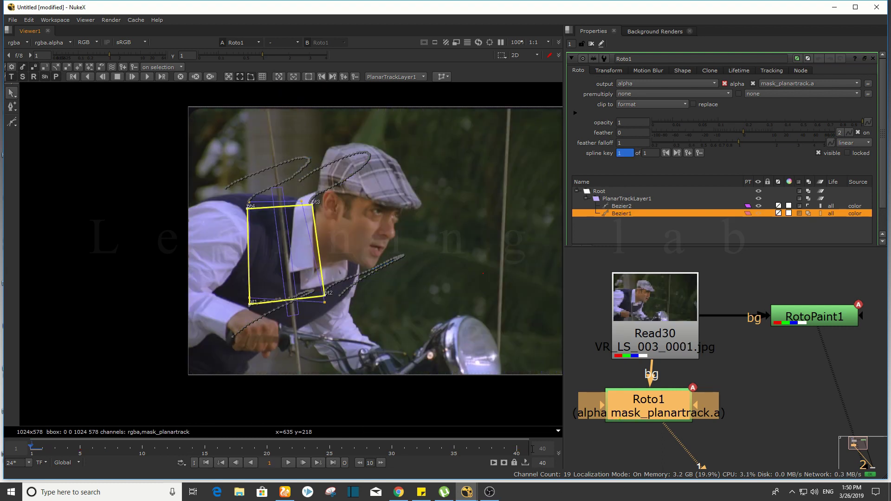
pyautogui.click(519, 452)
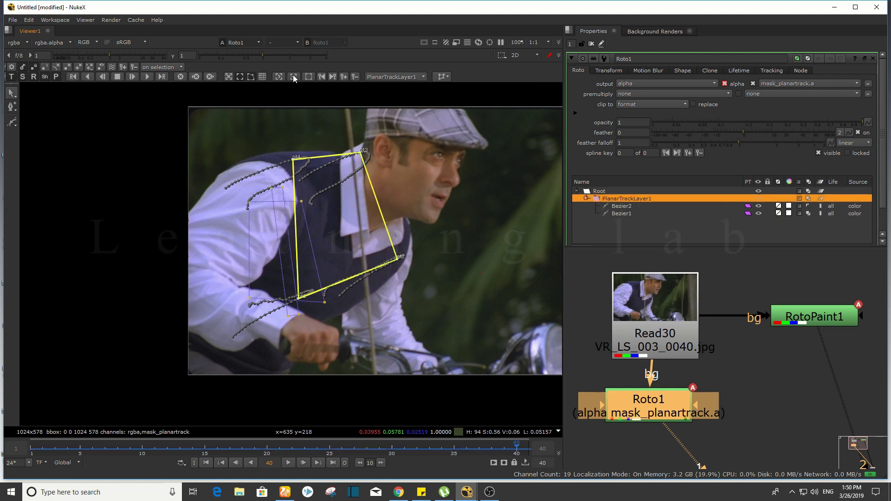
pyautogui.click(592, 198)
pyautogui.moveTo(221, 440); pyautogui.dragTo(519, 490)
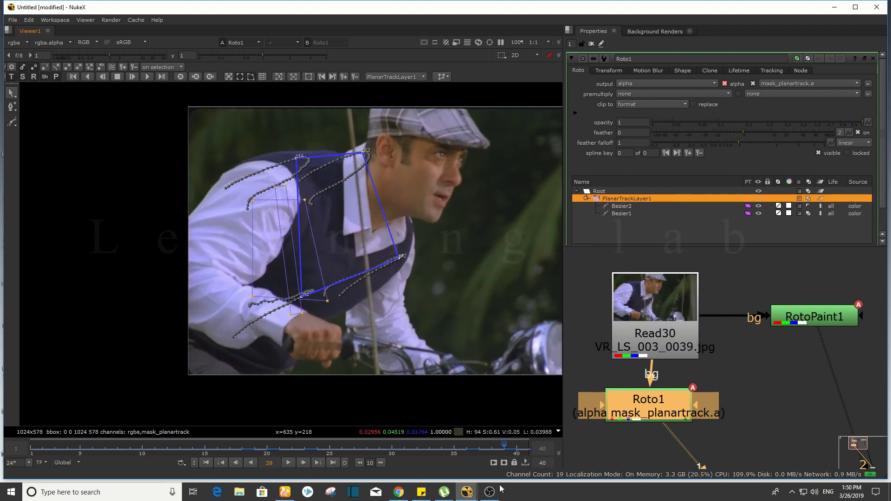
pyautogui.click(442, 76)
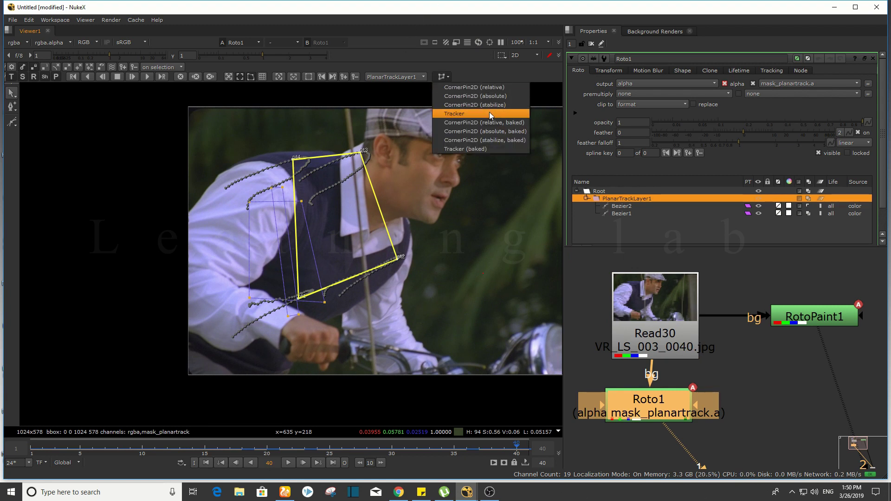
# Export the planar track as a baked Tracker, disable Roto1, and view the Read30 plate
pyautogui.click(491, 149)
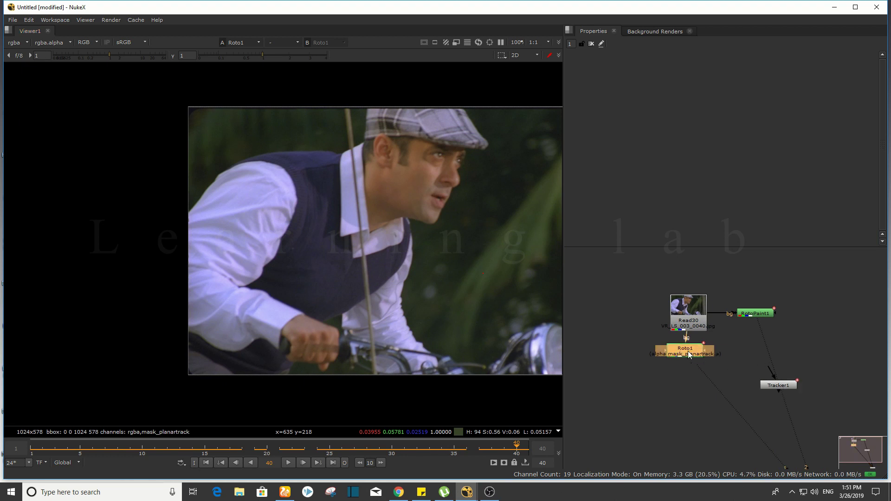
pyautogui.moveTo(695, 354)
pyautogui.mouseDown()
pyautogui.moveTo(612, 307)
pyautogui.moveTo(622, 316)
pyautogui.mouseUp()
pyautogui.press('d')
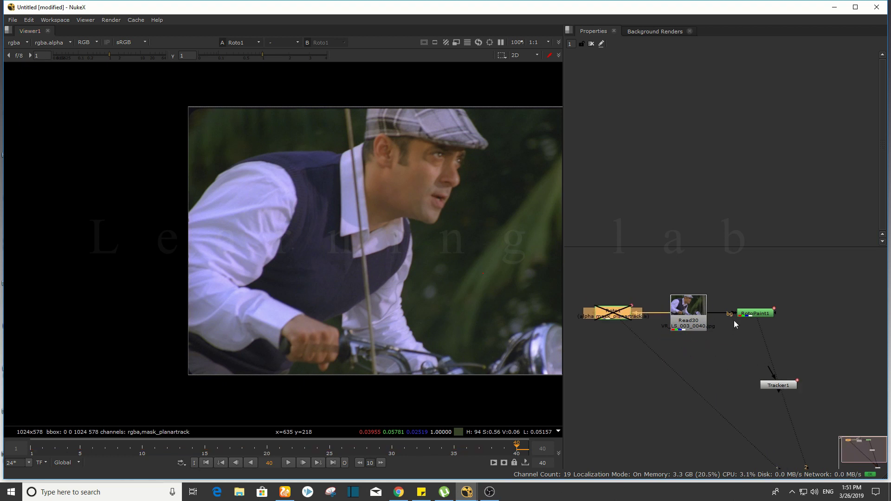
pyautogui.click(707, 310)
pyautogui.press('1')
pyautogui.click(751, 350)
# Enable translate, rotate and scale on Tracker1's tracks 1–4, then select Read30
pyautogui.moveTo(783, 386); pyautogui.dragTo(818, 363)
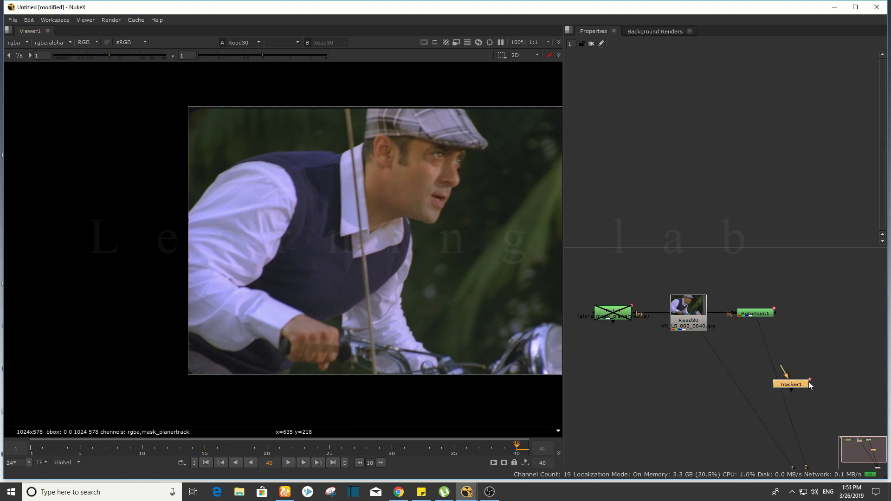
pyautogui.doubleClick(818, 363)
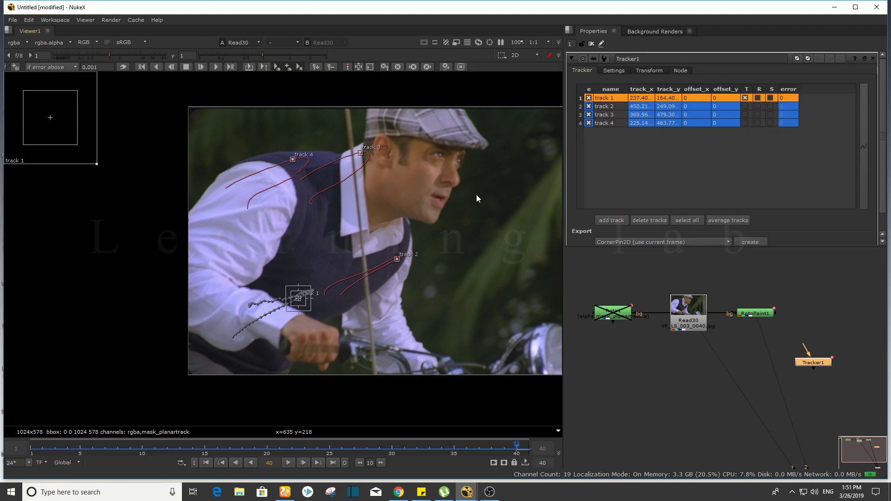
pyautogui.scroll(2, 468, 195)
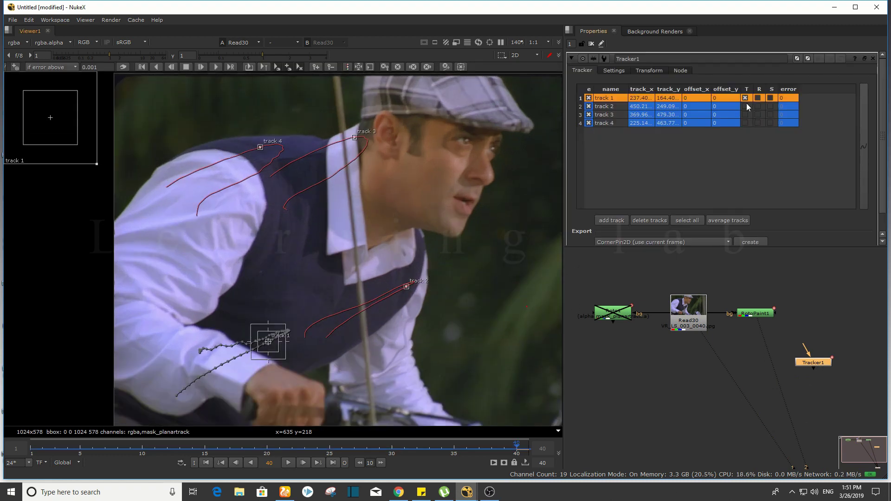
pyautogui.click(746, 106)
pyautogui.click(746, 115)
pyautogui.click(746, 123)
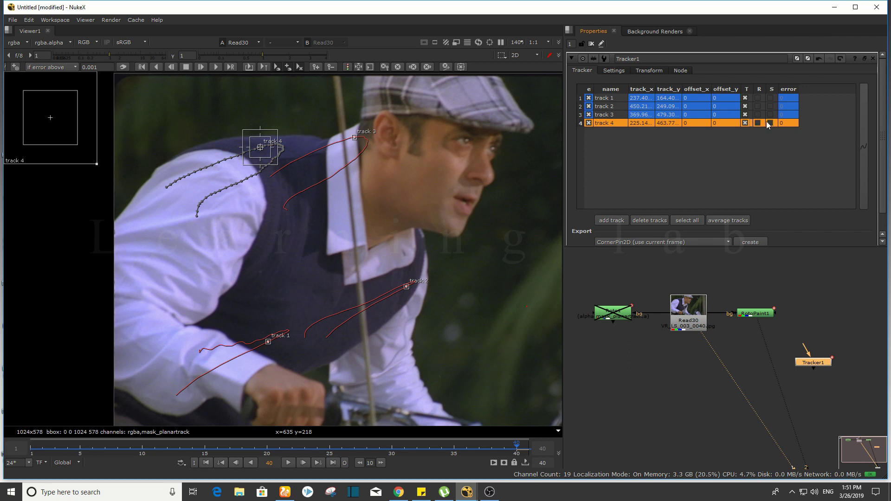
pyautogui.click(759, 114)
pyautogui.click(758, 107)
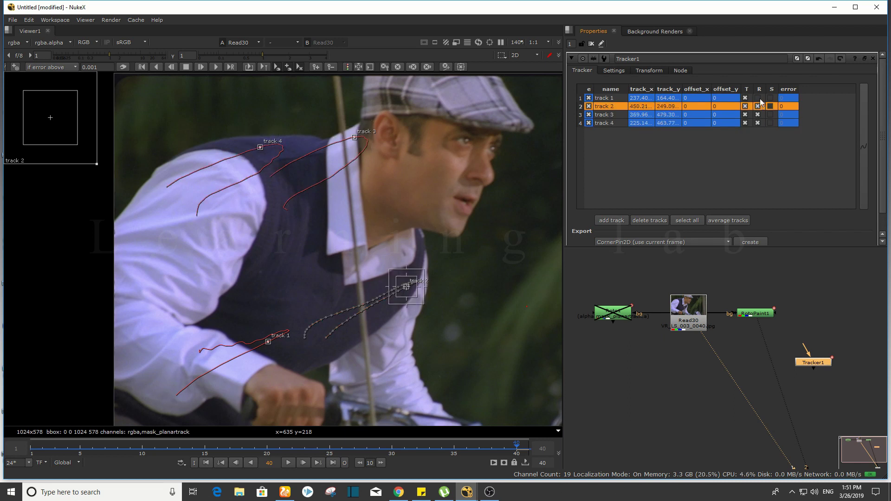
pyautogui.click(759, 98)
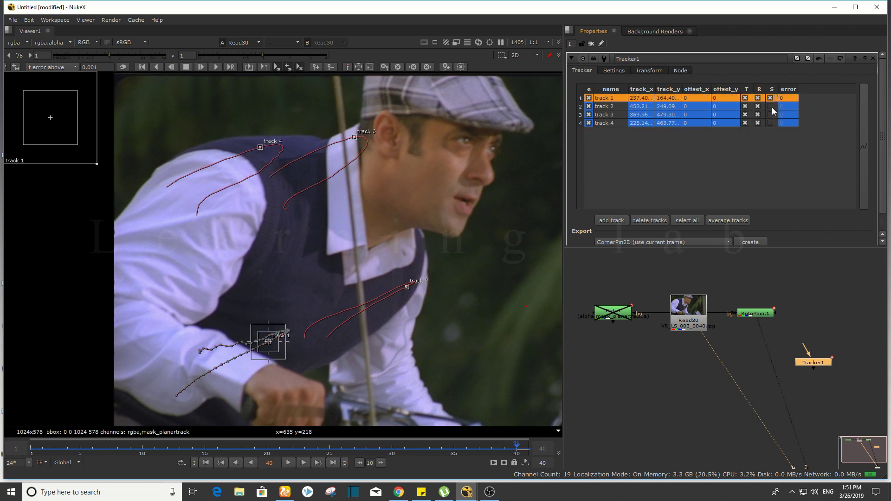
pyautogui.click(771, 106)
pyautogui.click(771, 115)
pyautogui.click(771, 123)
pyautogui.click(745, 360)
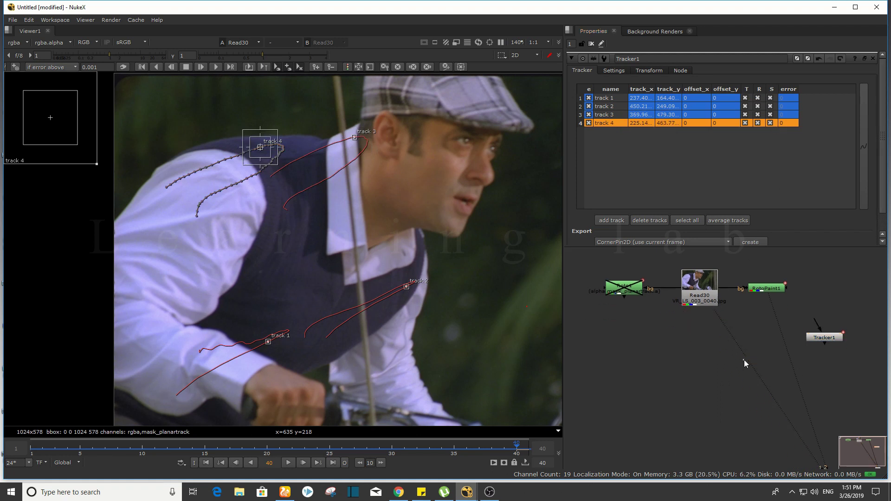
pyautogui.click(709, 299)
# Add a Merge1 node and place it under Read30
pyautogui.press('m')
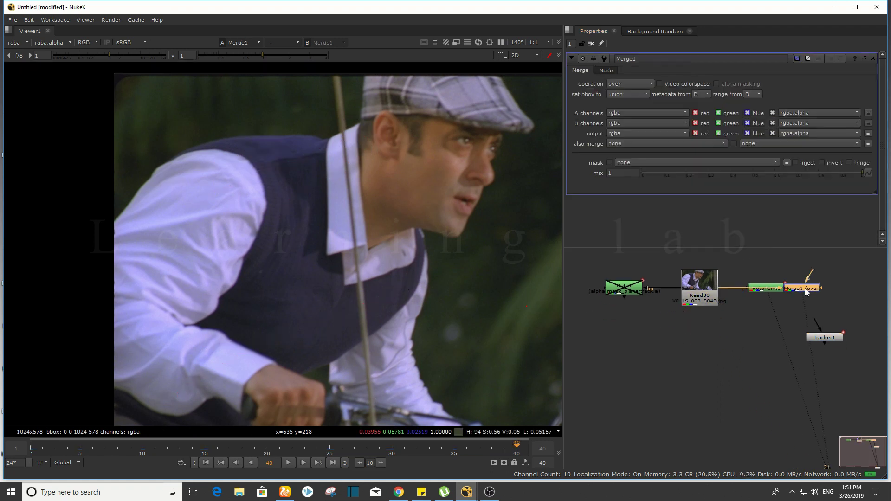
pyautogui.moveTo(805, 288)
pyautogui.mouseDown()
pyautogui.moveTo(711, 366)
pyautogui.moveTo(714, 296)
pyautogui.mouseUp()
pyautogui.moveTo(712, 370); pyautogui.dragTo(703, 370)
# View the Read30 plate, then the RotoPaint1 output fitted to the viewer
pyautogui.click(714, 303)
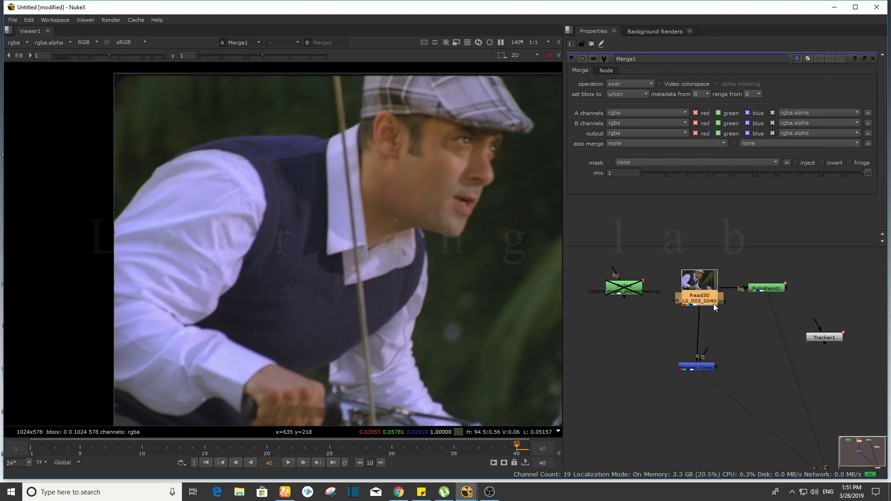
pyautogui.press('1')
pyautogui.click(769, 292)
pyautogui.press('1')
pyautogui.press('f')
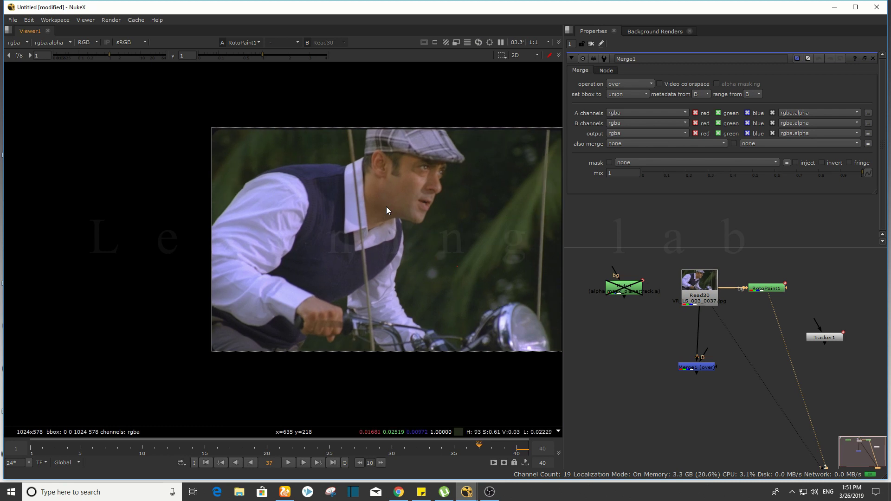
pyautogui.scroll(3, 770, 288)
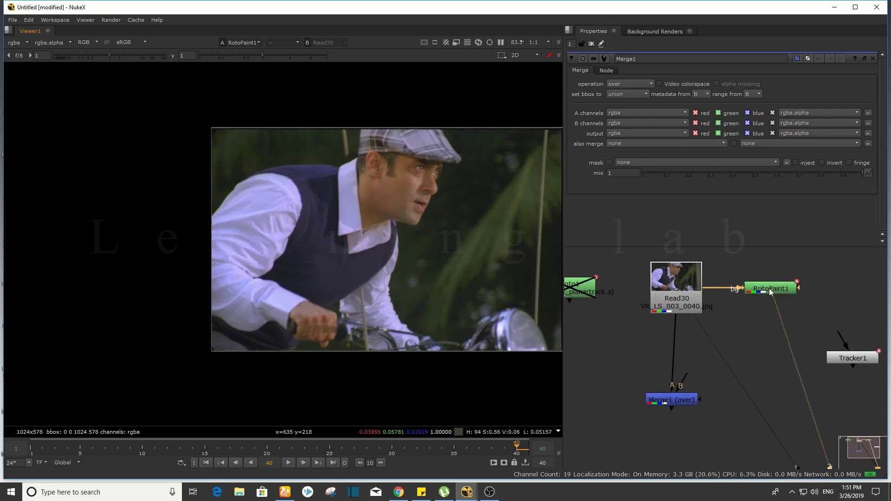
# Insert a FrameHold node after RotoPaint1 from the 'frame' node search
pyautogui.press('Tab')
pyautogui.write('frame')
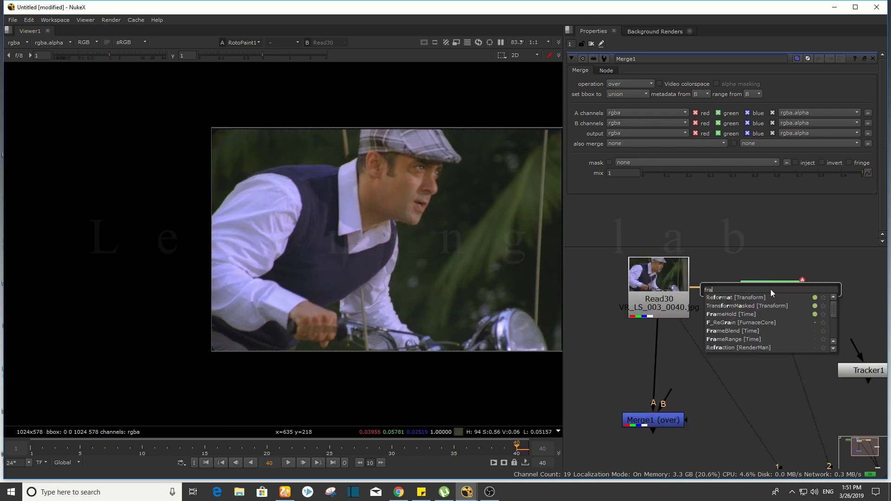
pyautogui.press('Down')
pyautogui.press('Up')
pyautogui.press('Return')
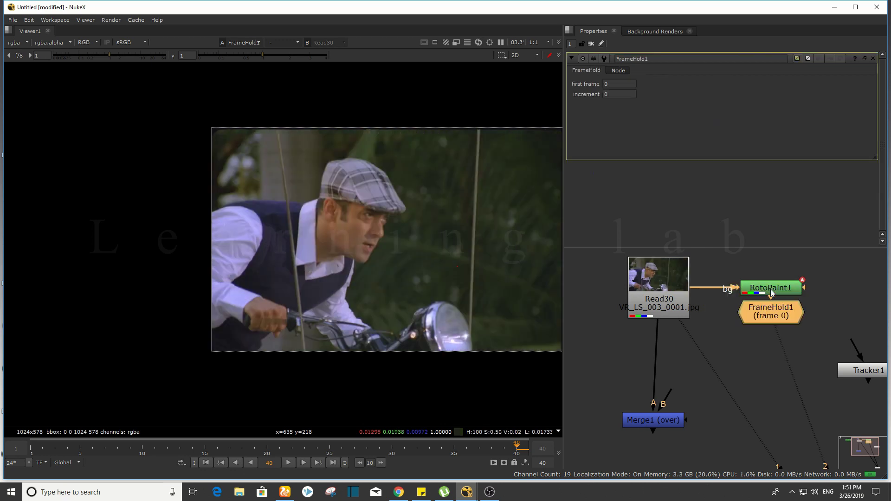
pyautogui.scroll(-1, 482, 291)
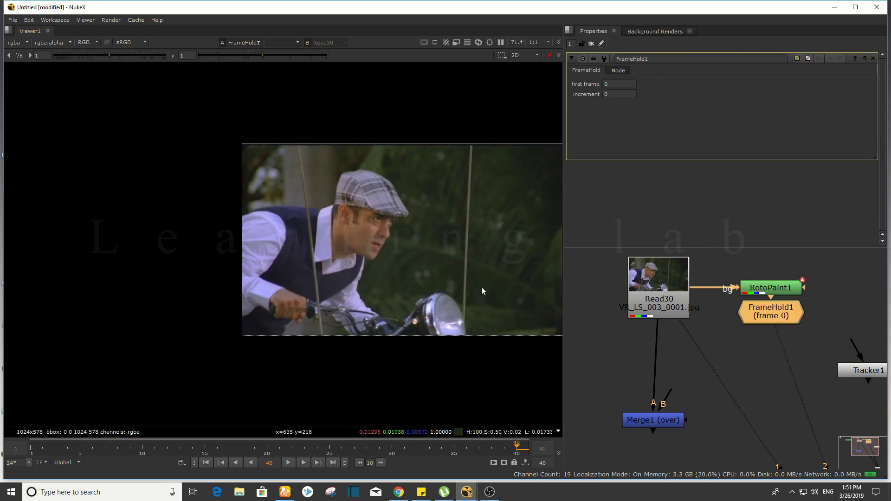
# Compare the original Read30 plate with the RotoPaint1 output in the viewer
pyautogui.click(658, 287)
pyautogui.press('1')
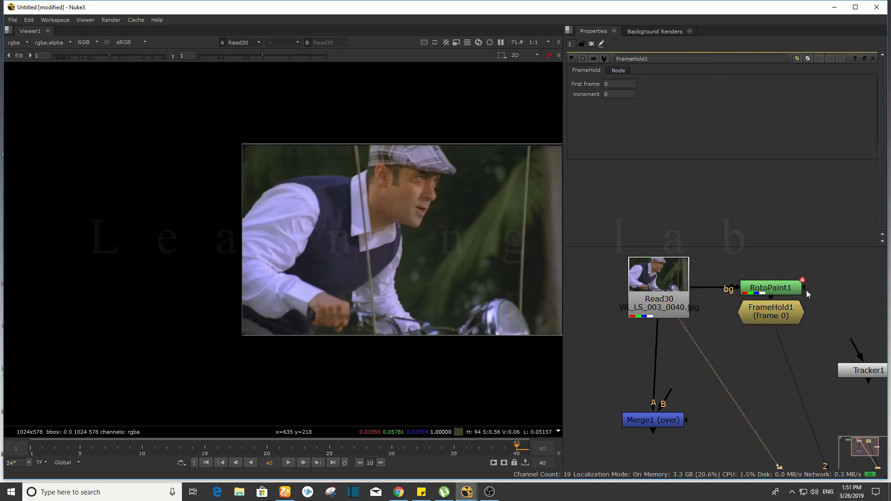
pyautogui.click(790, 290)
pyautogui.press('1')
# Set FrameHold1's first frame to 40
pyautogui.click(782, 313)
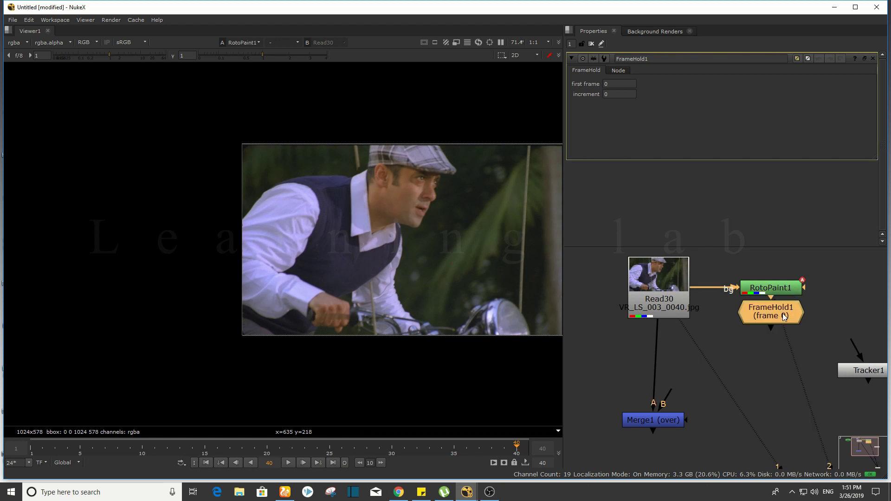
pyautogui.click(613, 84)
pyautogui.write('0')
pyautogui.press('Return')
# View FrameHold1 with the 2 key and step frames to confirm it holds frame 40
pyautogui.click(787, 327)
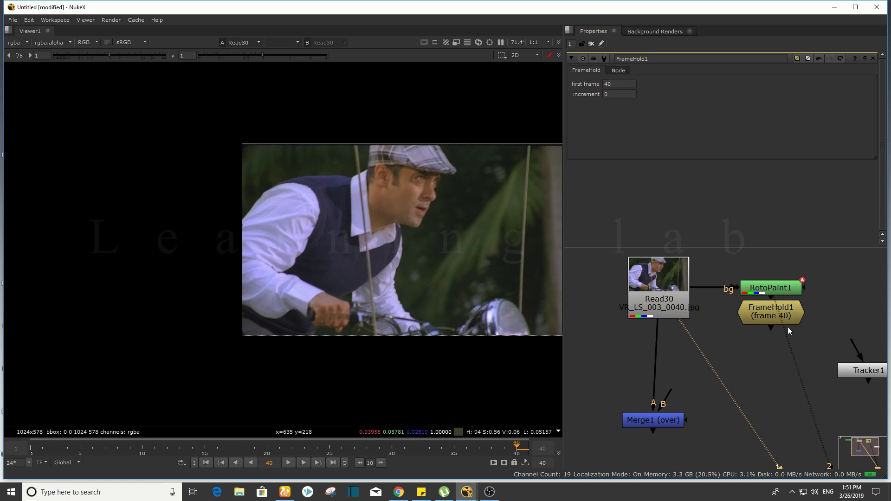
pyautogui.press('2')
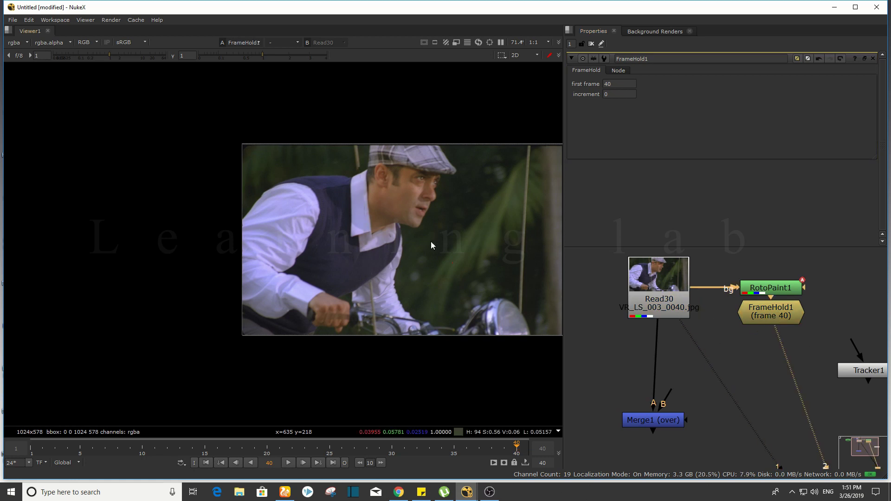
pyautogui.press('Left')
pyautogui.press('Left')
pyautogui.press('Left')
pyautogui.press('Left')
pyautogui.press('Left')
pyautogui.press('Right')
pyautogui.press('Right')
pyautogui.press('Right')
pyautogui.press('Right')
pyautogui.press('Right')
pyautogui.press('Right')
# Add Merge2 after FrameHold1 and position it below
pyautogui.press('m')
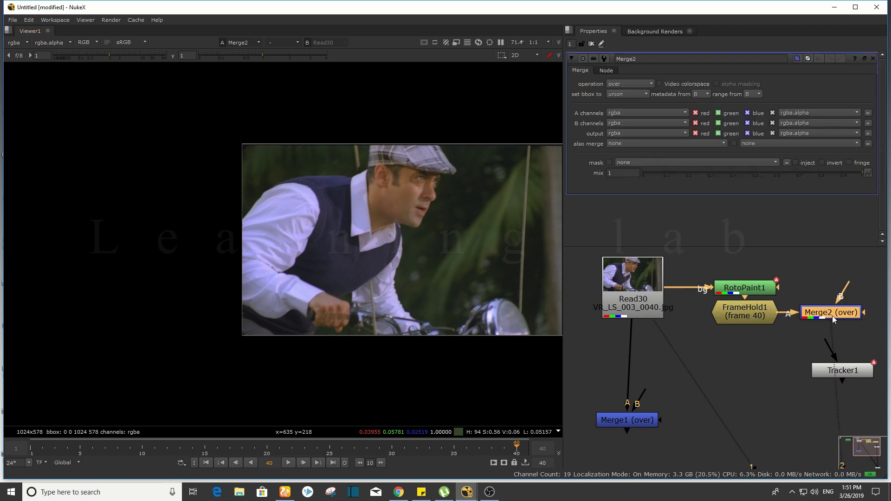
pyautogui.moveTo(834, 319); pyautogui.dragTo(745, 393)
pyautogui.click(778, 360)
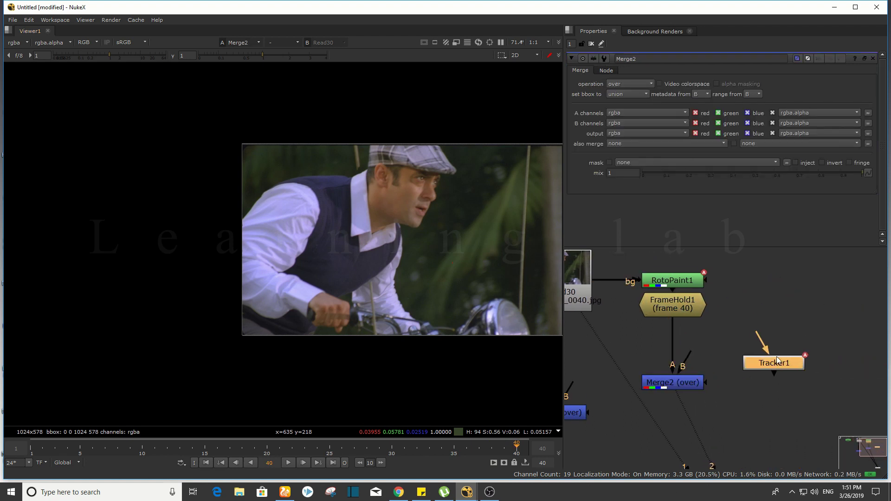
pyautogui.click(759, 347)
# Wire a new Roto2 into Merge2's B input and set Merge2's operation to in
pyautogui.press('o')
pyautogui.moveTo(691, 352)
pyautogui.mouseDown()
pyautogui.moveTo(739, 352)
pyautogui.moveTo(750, 383)
pyautogui.mouseUp()
pyautogui.click(655, 386)
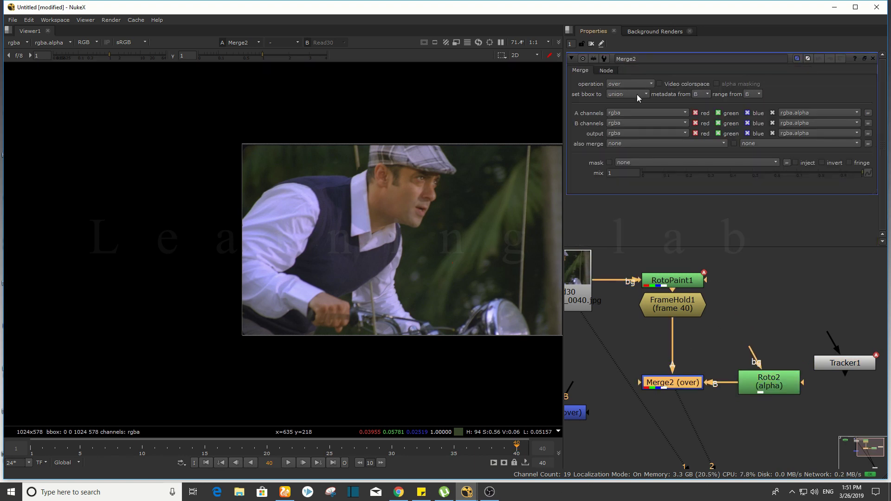
pyautogui.click(637, 94)
pyautogui.click(632, 86)
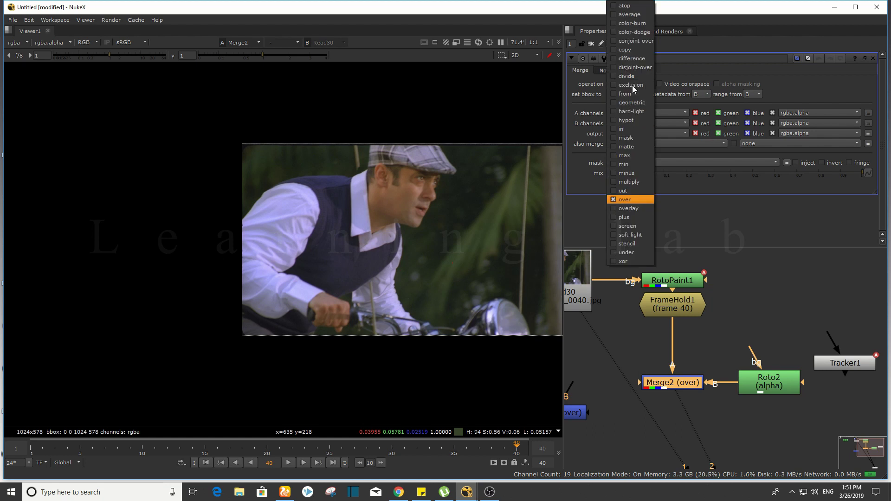
pyautogui.click(622, 129)
pyautogui.scroll(-3, 729, 313)
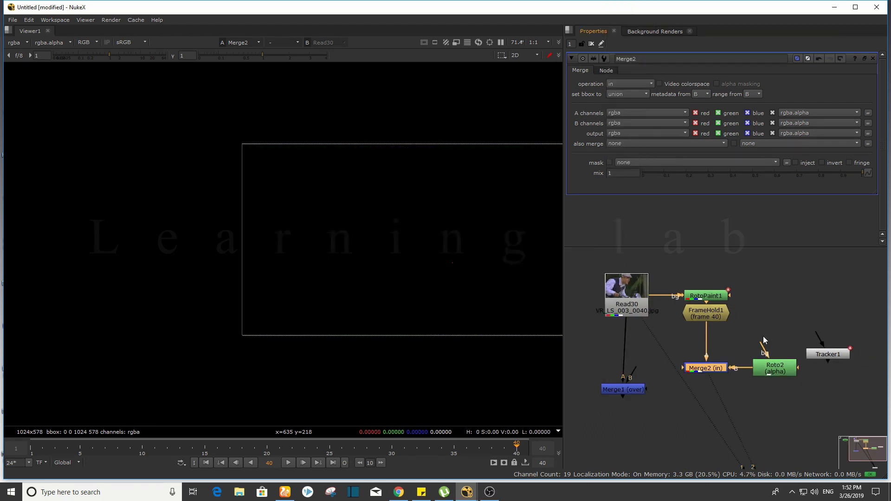
# Open Roto2 on frame 40 and start a vest outline along the shoulder, top and collar
pyautogui.press('2')
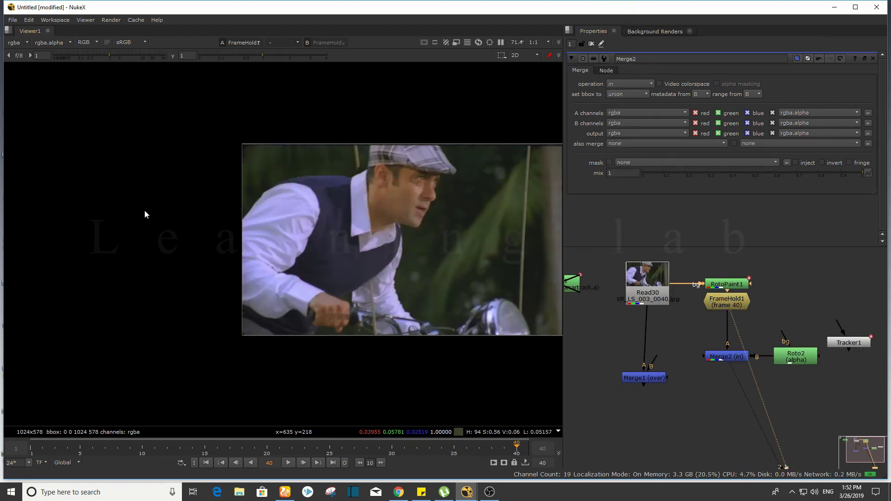
pyautogui.doubleClick(792, 358)
pyautogui.press('1')
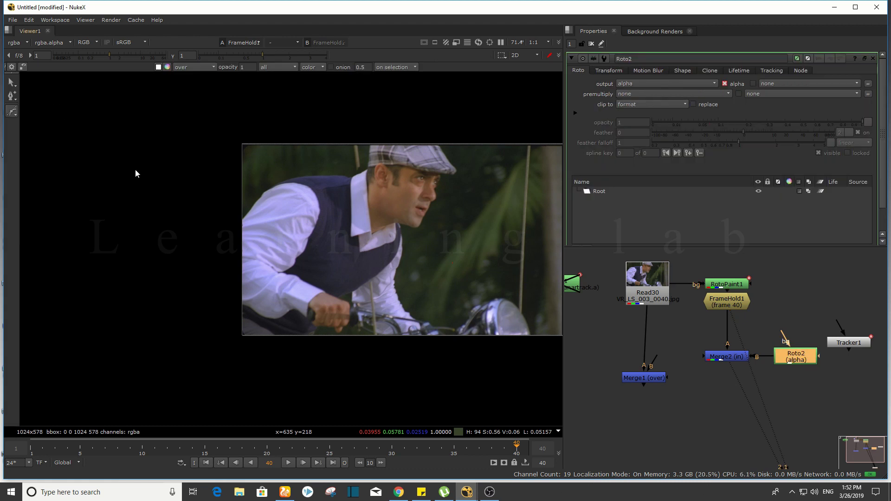
pyautogui.scroll(1, 339, 175)
pyautogui.scroll(2, 325, 184)
pyautogui.click(265, 178)
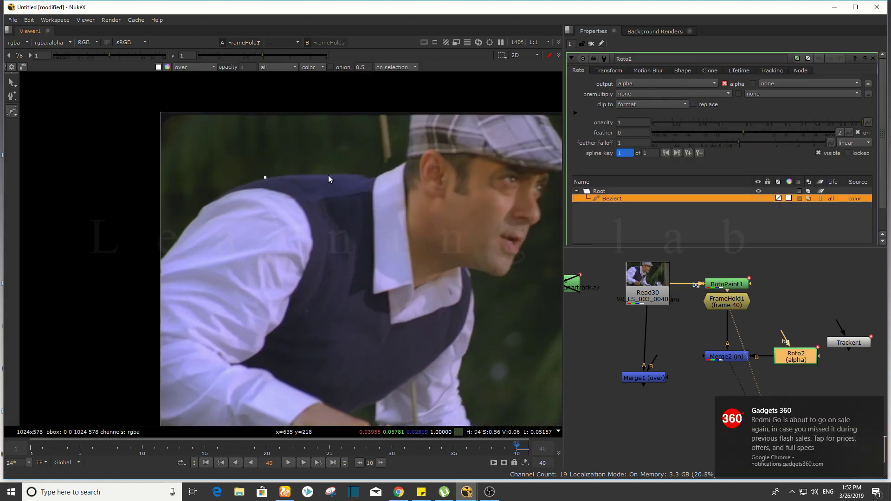
pyautogui.click(336, 173)
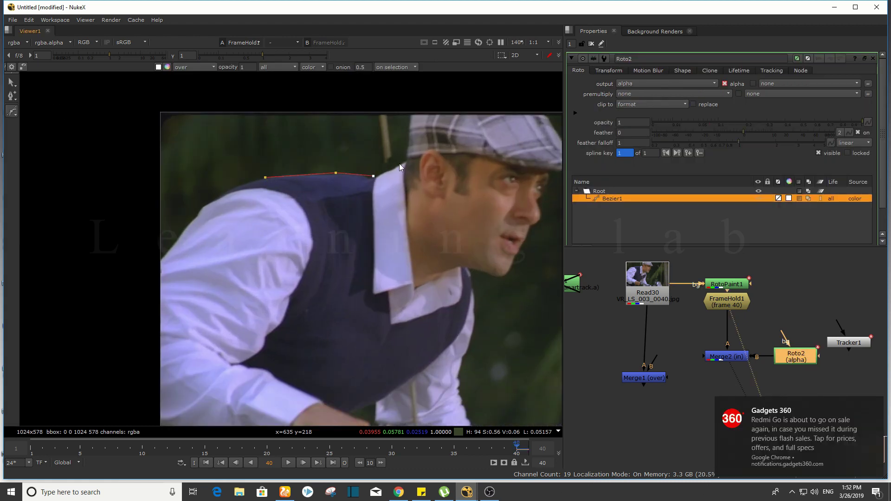
pyautogui.click(406, 208)
pyautogui.click(415, 279)
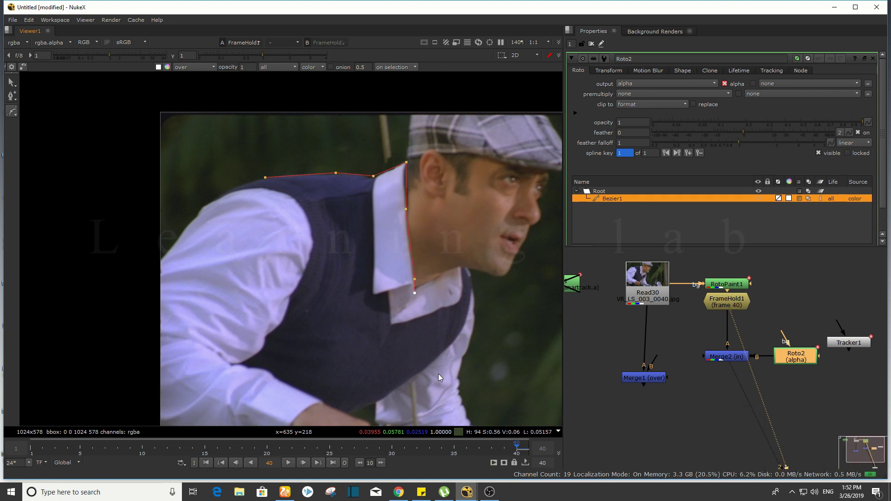
# Finish and close the vest outline, then nudge its points to hug the vest
pyautogui.click(428, 366)
pyautogui.scroll(2, 409, 376)
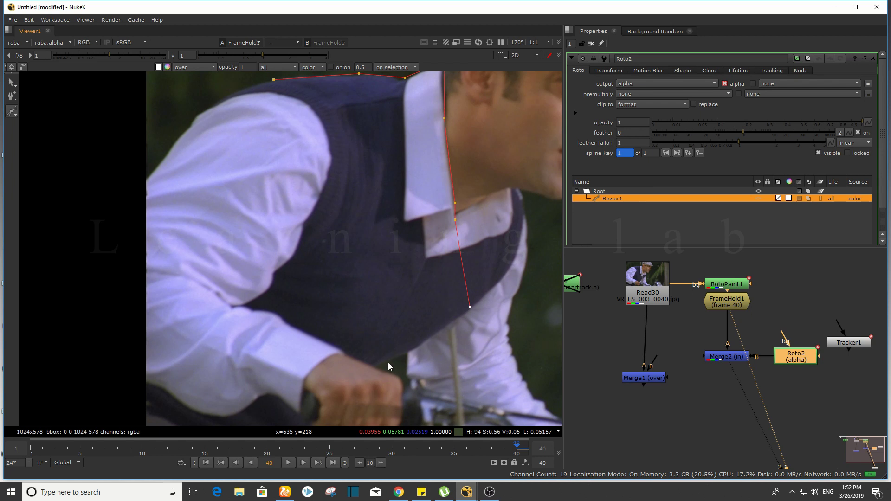
pyautogui.click(381, 362)
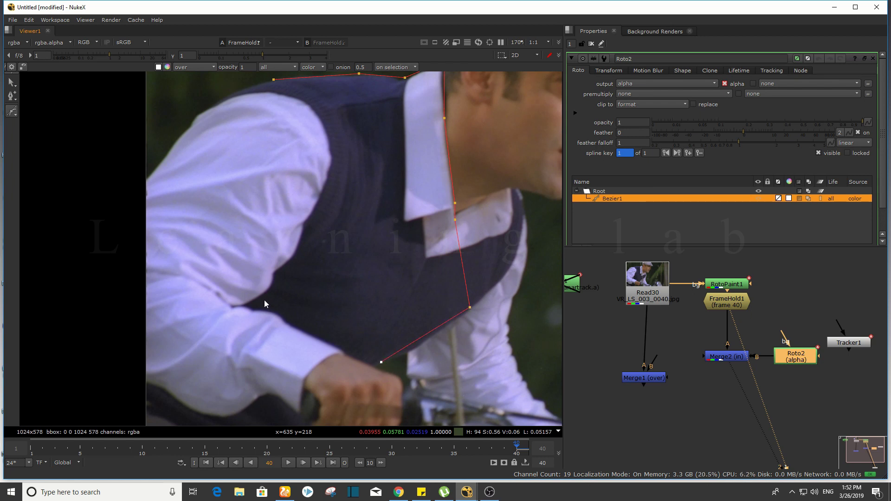
pyautogui.click(264, 300)
pyautogui.scroll(-2, 301, 246)
pyautogui.click(318, 203)
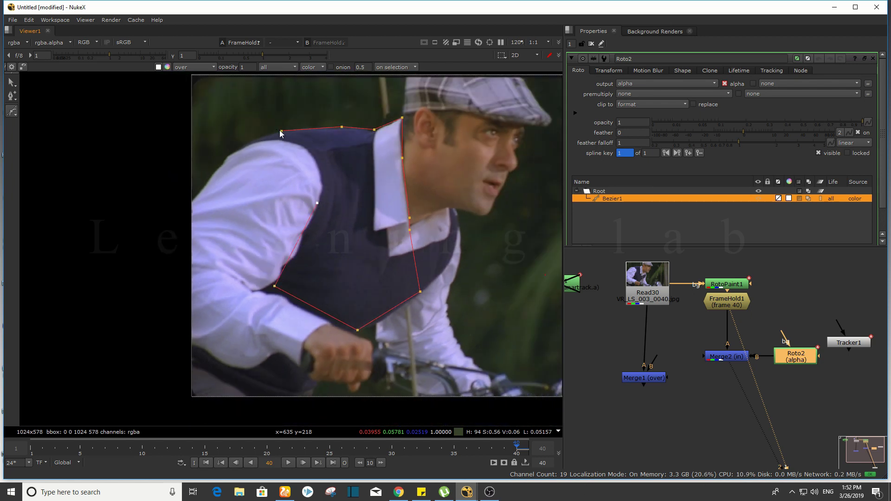
pyautogui.click(282, 132)
pyautogui.moveTo(281, 132); pyautogui.dragTo(301, 130)
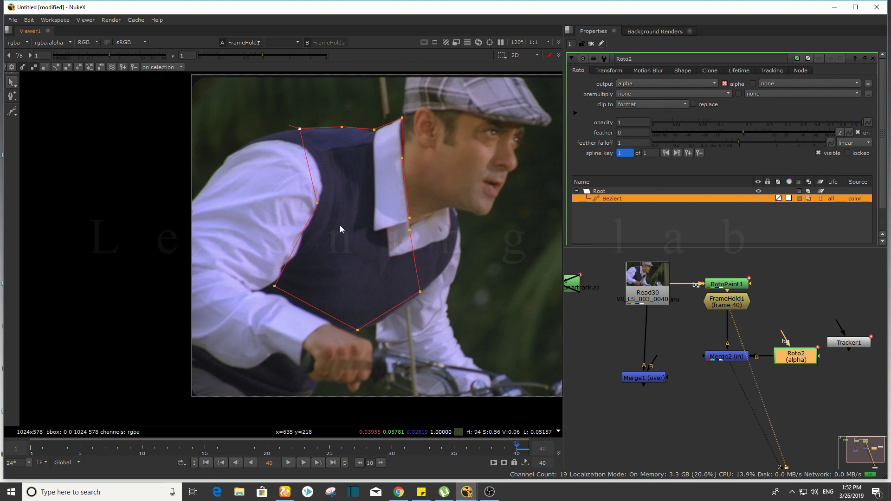
pyautogui.moveTo(317, 203); pyautogui.dragTo(322, 195)
pyautogui.scroll(-2, 652, 343)
pyautogui.click(704, 353)
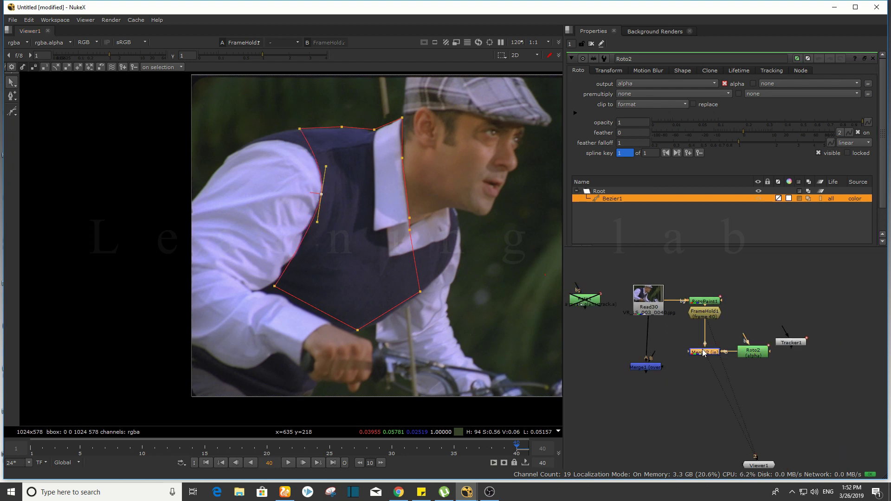
# View the masked vest from Merge2, hide Roto2's outline, and nudge Read30 left
pyautogui.press('1')
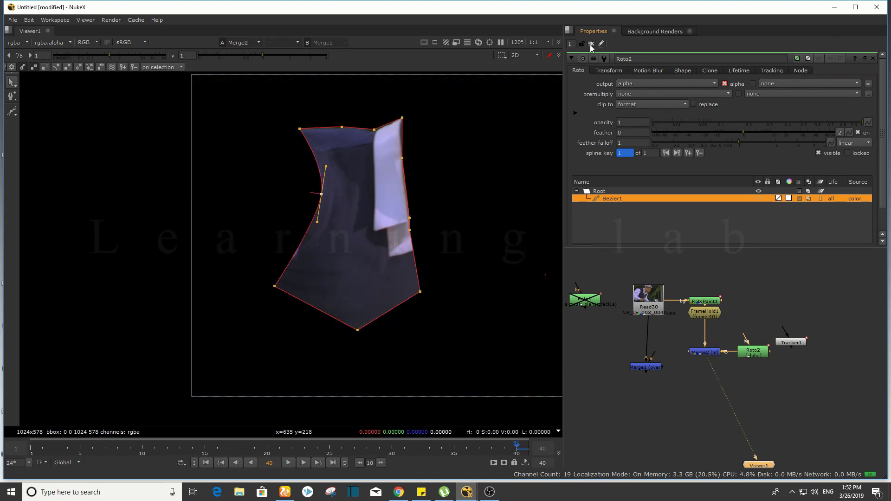
pyautogui.click(590, 43)
pyautogui.scroll(-2, 260, 183)
pyautogui.scroll(1, 666, 369)
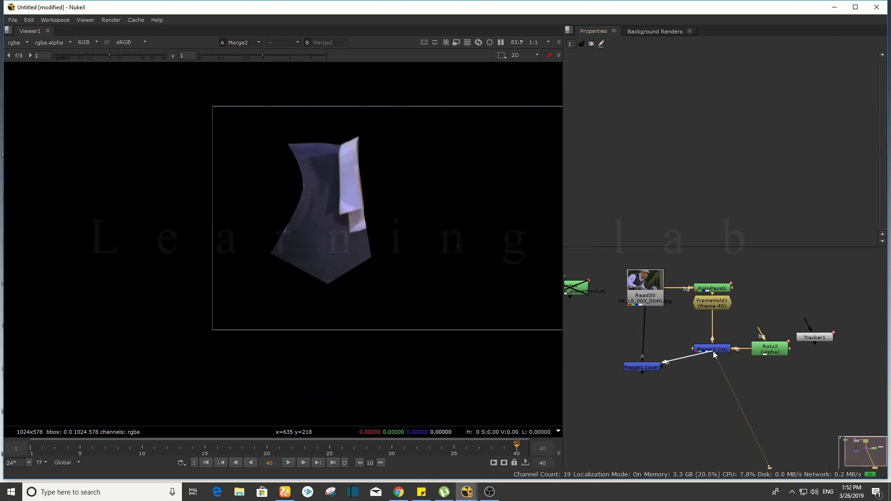
pyautogui.moveTo(655, 297); pyautogui.dragTo(649, 297)
# View the Merge1 composite and its settings, comparing against the Read30 plate
pyautogui.click(644, 368)
pyautogui.press('1')
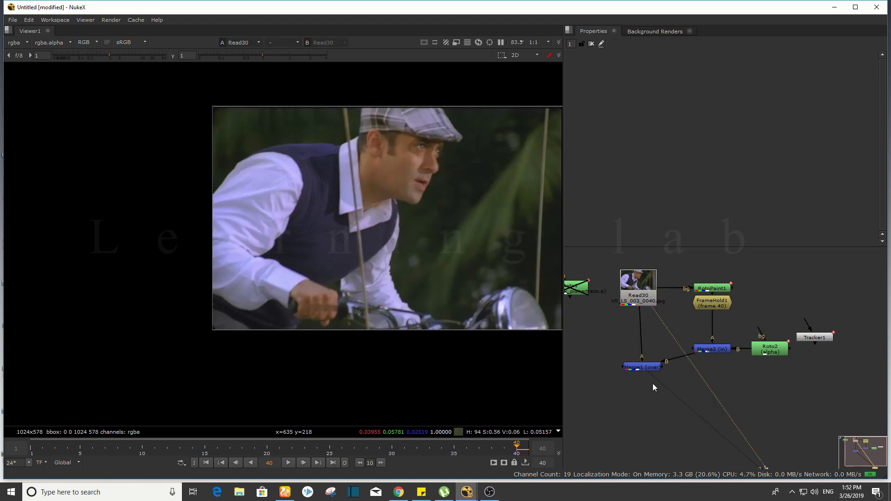
pyautogui.doubleClick(645, 369)
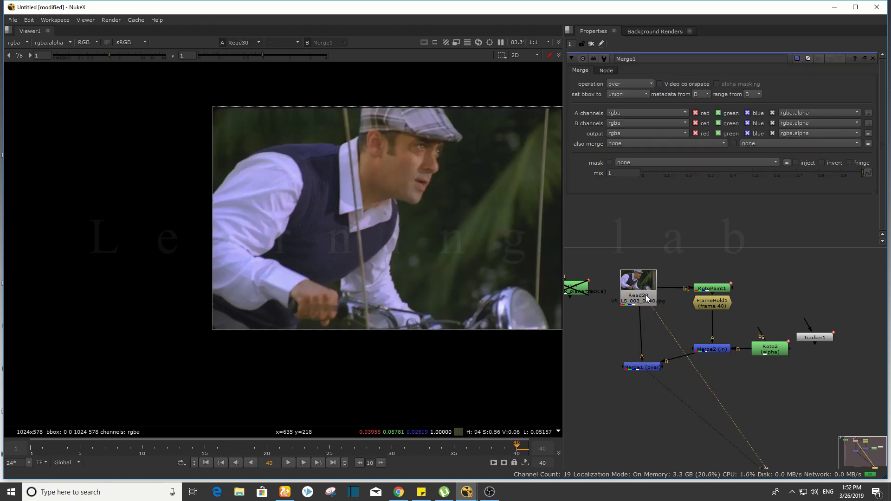
pyautogui.click(638, 284)
pyautogui.press('1')
pyautogui.click(656, 346)
pyautogui.click(645, 367)
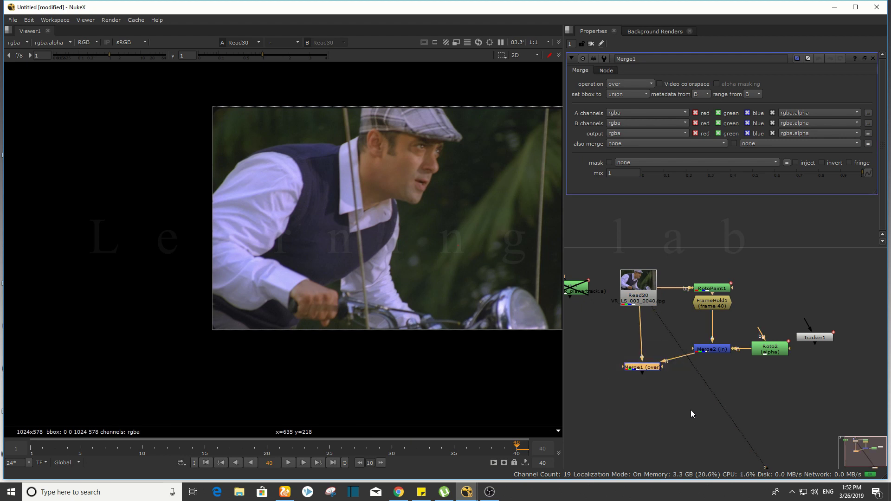
pyautogui.press('1')
# Toggle the viewer between Merge2's masked vest, the Read30 plate and the Merge1 composite
pyautogui.scroll(2, 706, 354)
pyautogui.click(720, 348)
pyautogui.press('1')
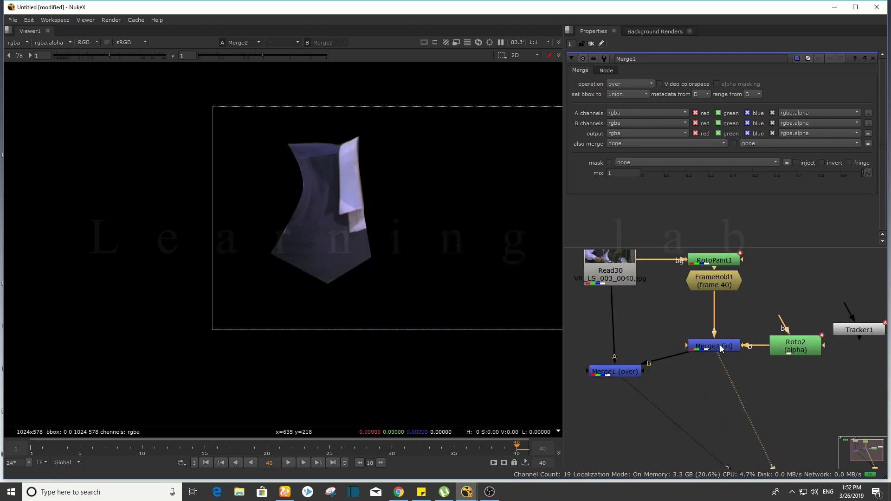
pyautogui.click(629, 374)
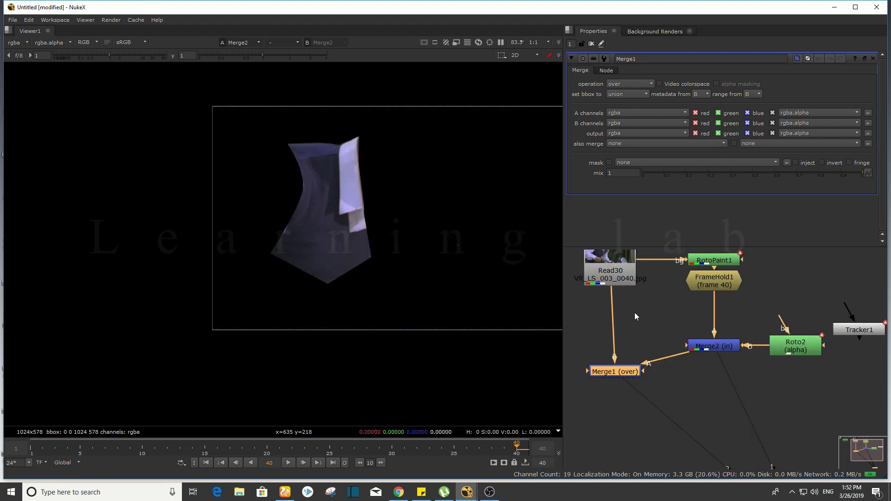
pyautogui.click(610, 271)
pyautogui.press('1')
pyautogui.moveTo(570, 322); pyautogui.dragTo(644, 395)
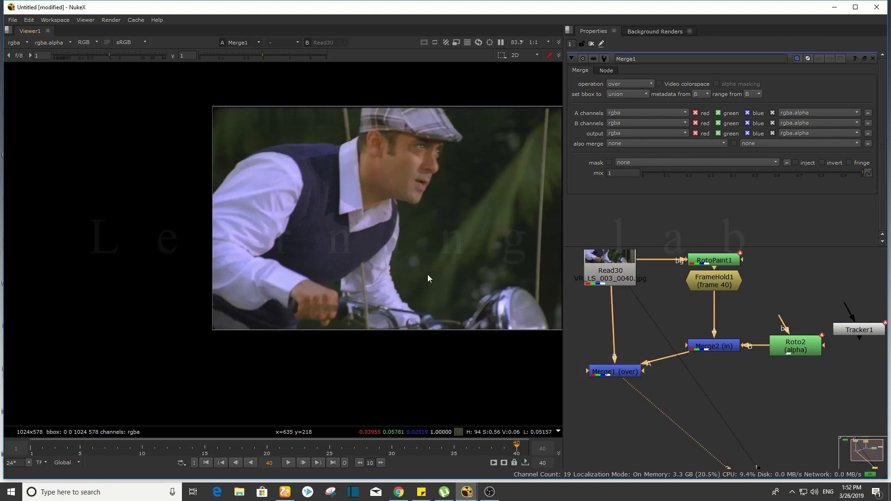
pyautogui.press('1')
# Play the shot backward and forward, then return to frame 40
pyautogui.press('Left')
pyautogui.press('Left')
pyautogui.press('Left')
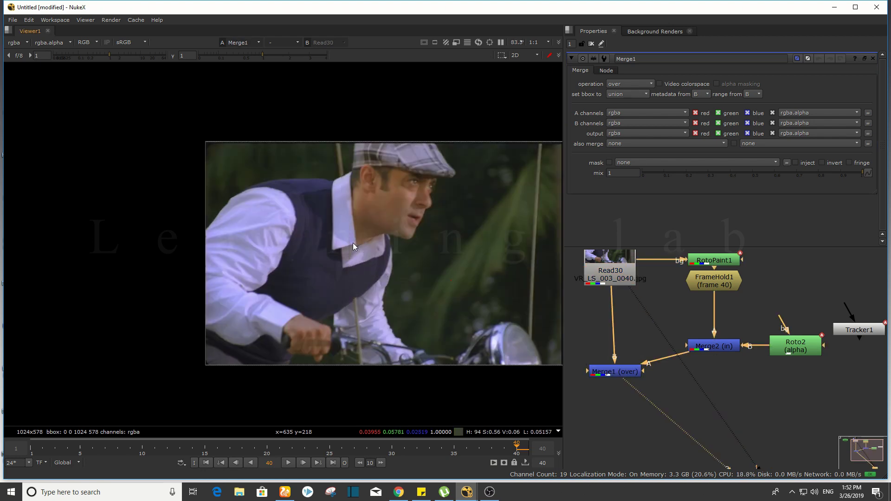
pyautogui.press('j')
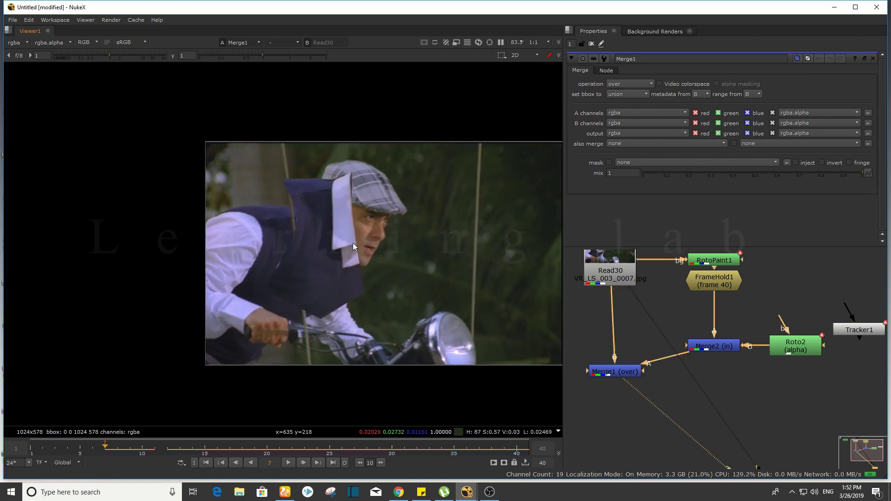
pyautogui.press('l')
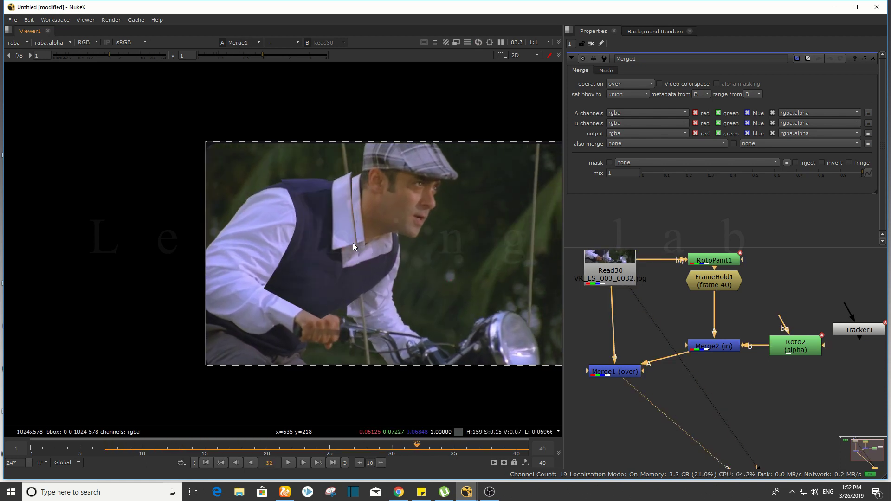
pyautogui.press('Left')
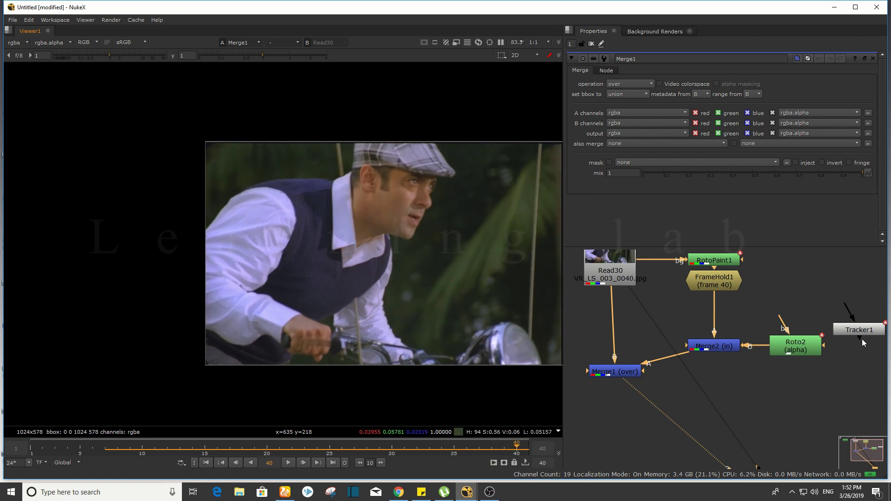
# Insert Tracker1 between Merge2 and Merge1 and set its transform to match-move
pyautogui.moveTo(864, 331); pyautogui.dragTo(726, 376)
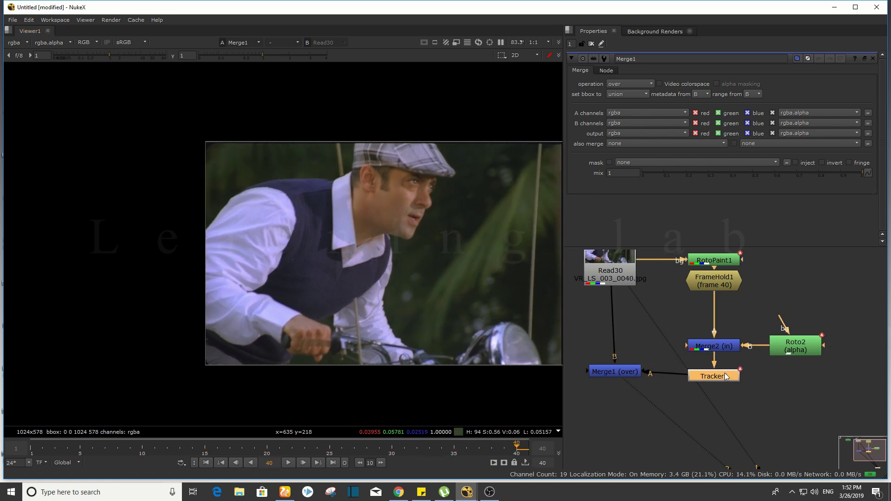
pyautogui.doubleClick(726, 376)
pyautogui.click(650, 71)
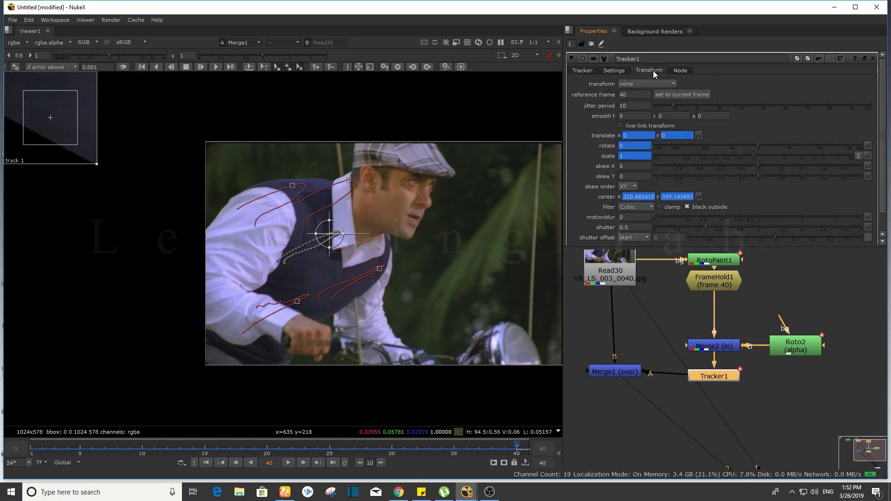
pyautogui.click(650, 86)
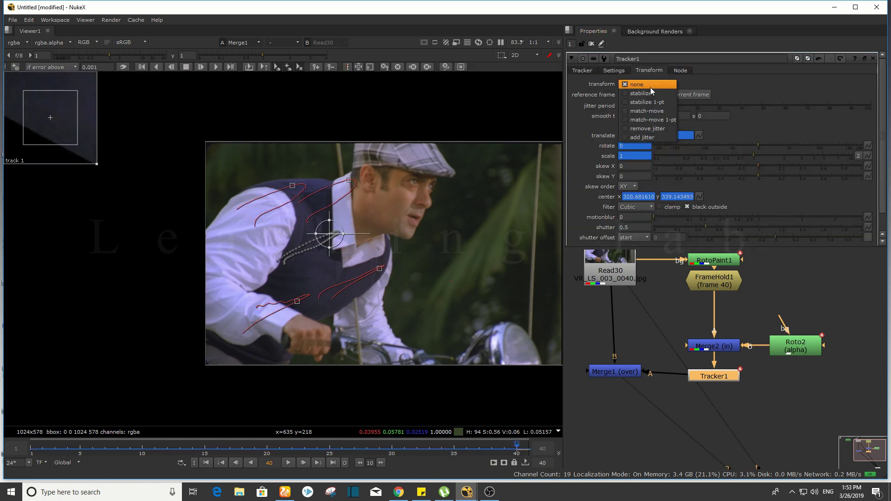
pyautogui.click(658, 107)
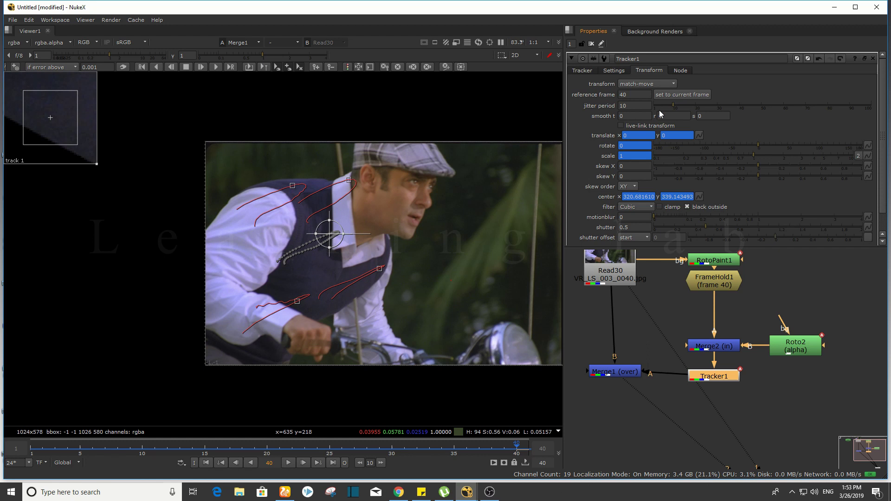
pyautogui.click(592, 43)
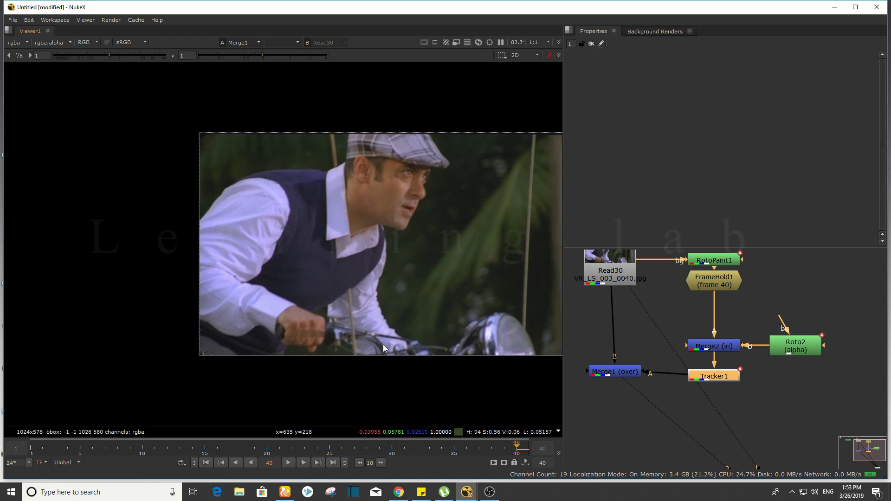
# Move Merge1 lower, jump to frame 22, and compare Merge1 against Read30
pyautogui.moveTo(625, 377); pyautogui.dragTo(626, 388)
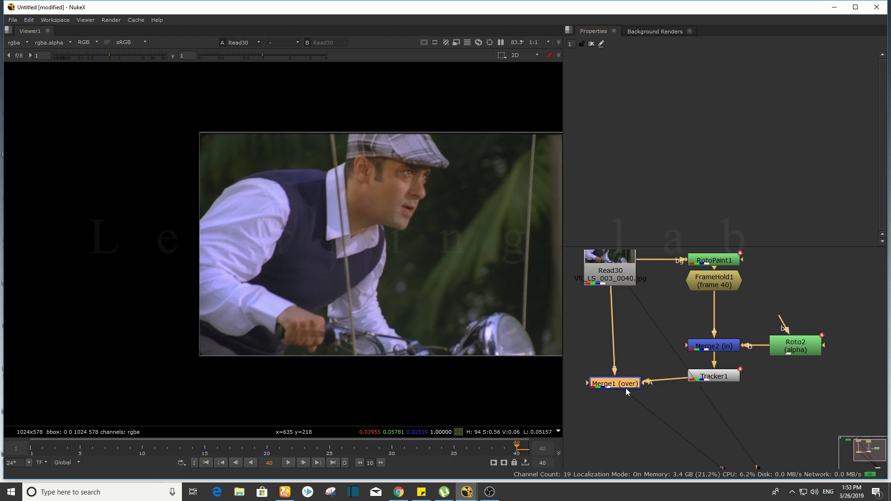
pyautogui.click(386, 261)
pyautogui.click(292, 448)
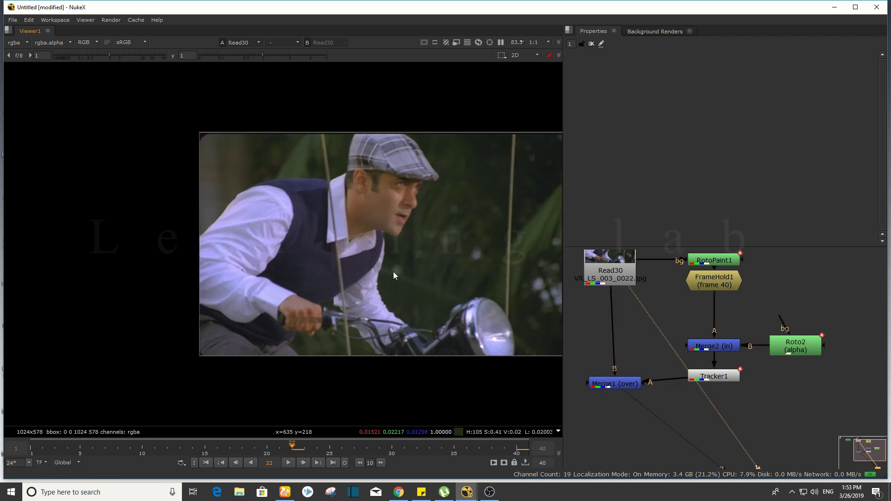
pyautogui.press('1')
pyautogui.press('1')
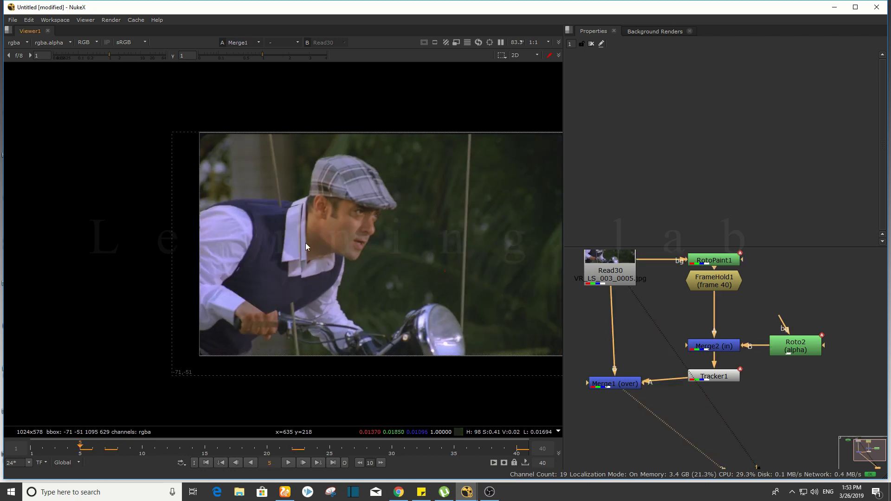
pyautogui.press('2')
# View the Merge1 composite again and play the shot to review the patch
pyautogui.scroll(3, 283, 233)
pyautogui.scroll(2, 333, 190)
pyautogui.press('1')
pyautogui.scroll(-2, 333, 188)
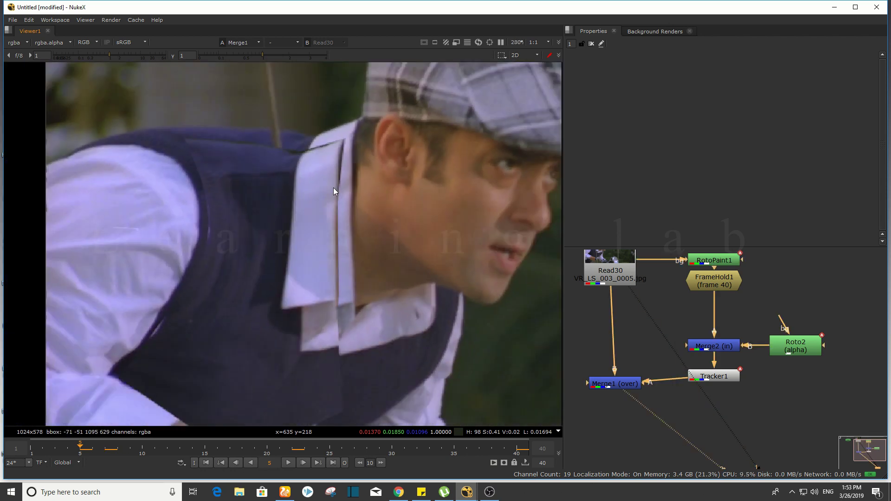
pyautogui.scroll(-1, 333, 217)
pyautogui.scroll(-2, 336, 262)
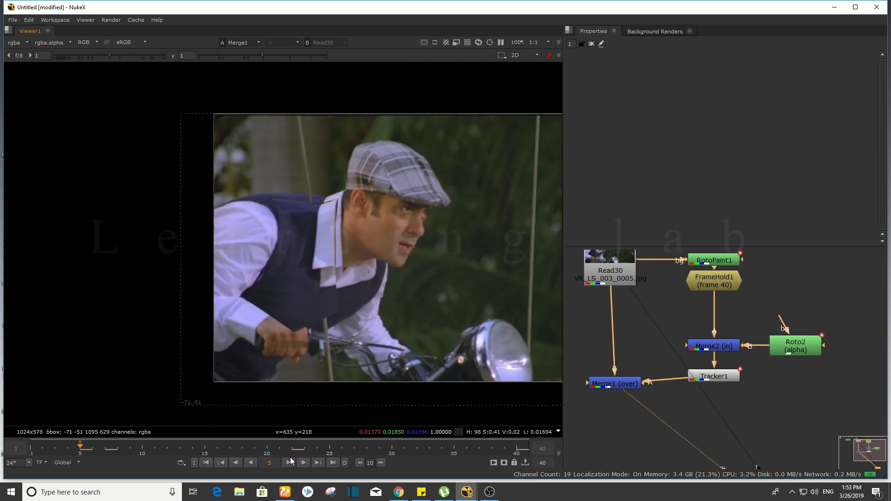
pyautogui.click(288, 462)
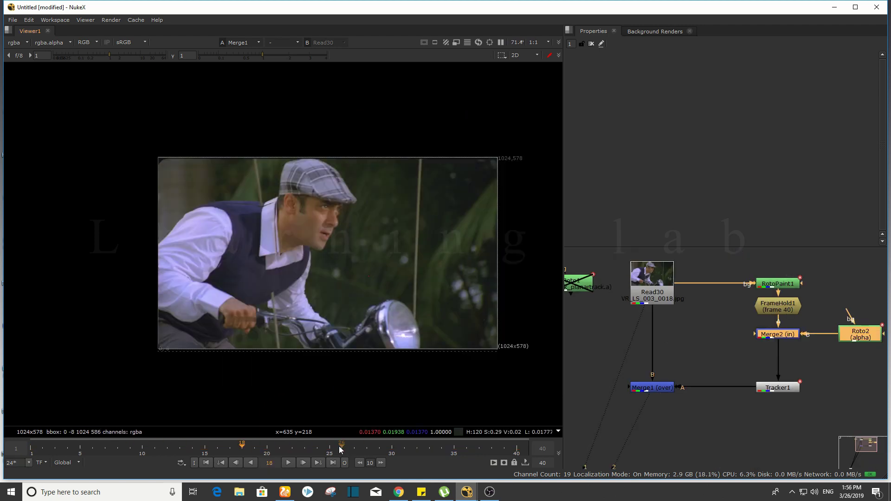
# Stop at frame 10, then marquee-select Merge1 and Tracker1 and drag them down
pyautogui.click(287, 463)
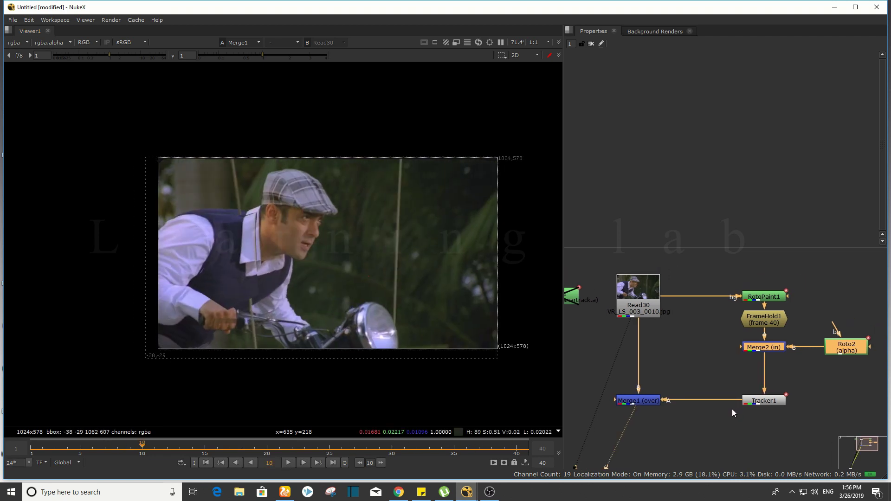
pyautogui.click(772, 381)
pyautogui.scroll(-2, 792, 389)
pyautogui.moveTo(792, 390); pyautogui.dragTo(599, 449)
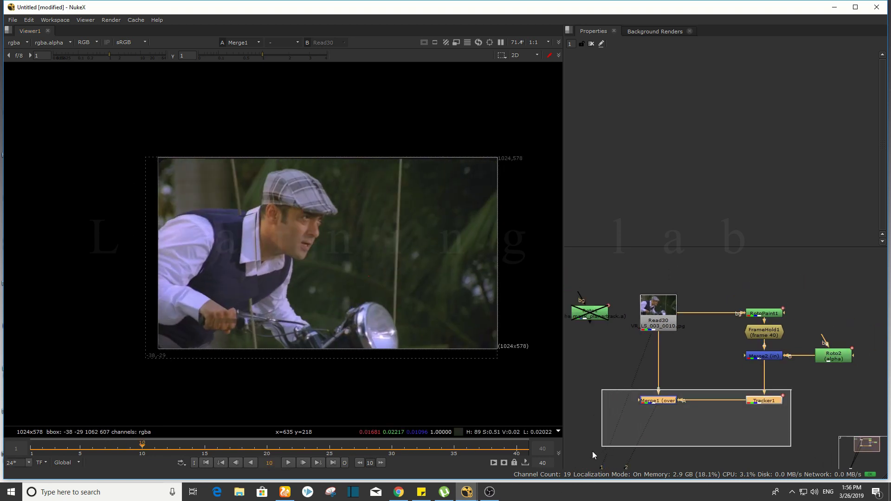
pyautogui.moveTo(770, 404); pyautogui.dragTo(771, 418)
pyautogui.scroll(5, 770, 418)
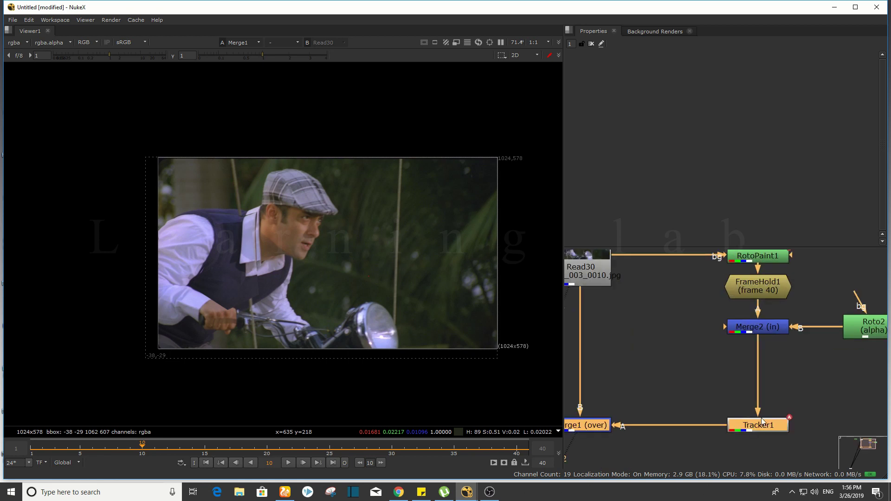
# Insert a GridWarp node below Merge2 from the 'gri' node search
pyautogui.click(719, 330)
pyautogui.scroll(-2, 806, 356)
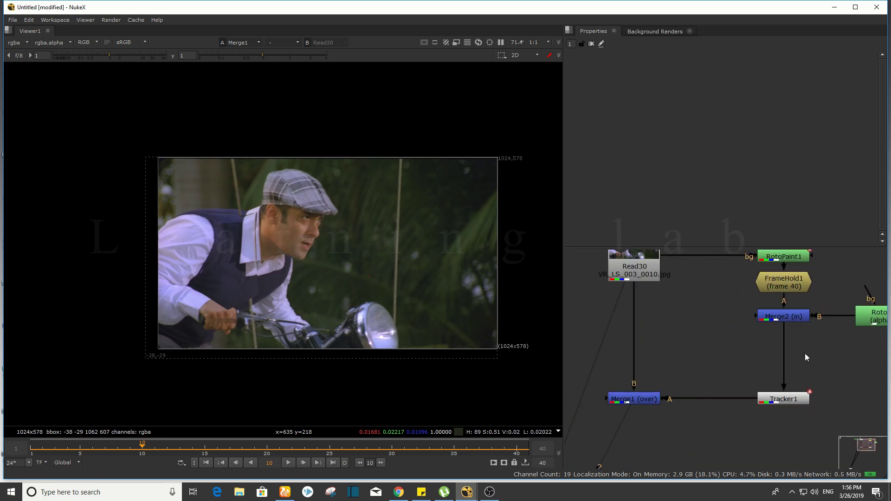
pyautogui.press('Tab')
pyautogui.write('gri')
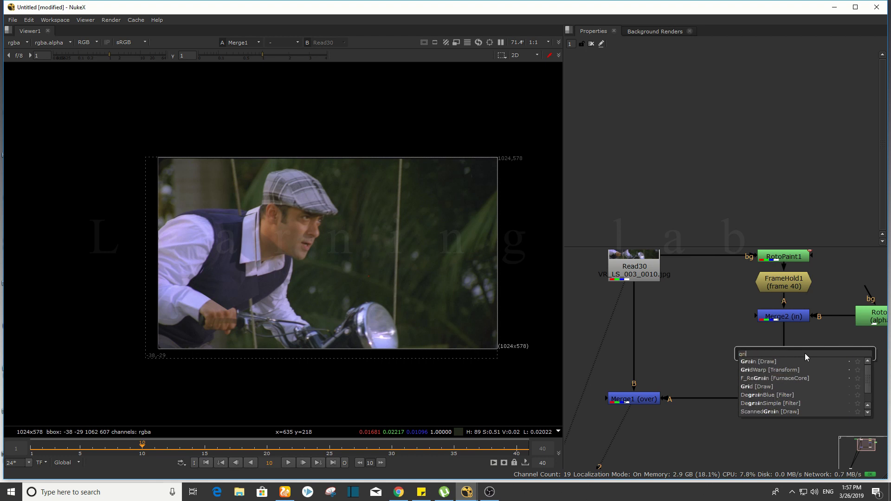
pyautogui.press('Down')
pyautogui.press('Return')
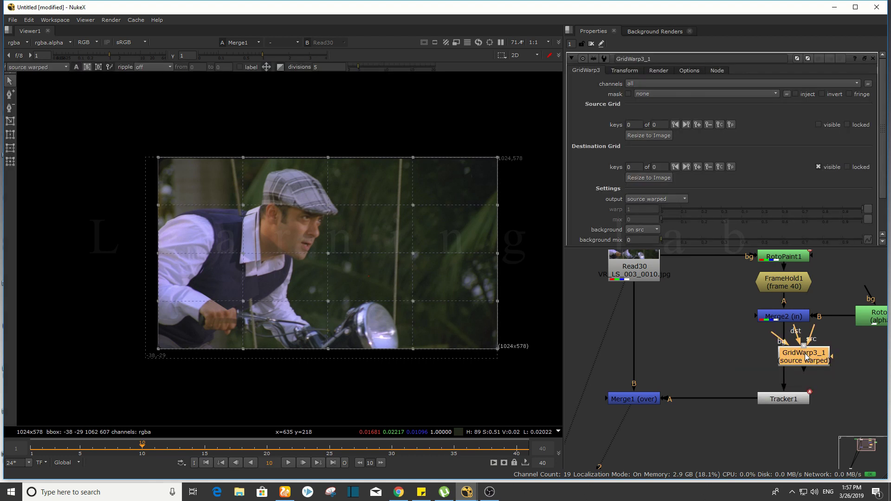
# Go to frame 40 and set the GridWarp output to source
pyautogui.moveTo(113, 140); pyautogui.dragTo(510, 373)
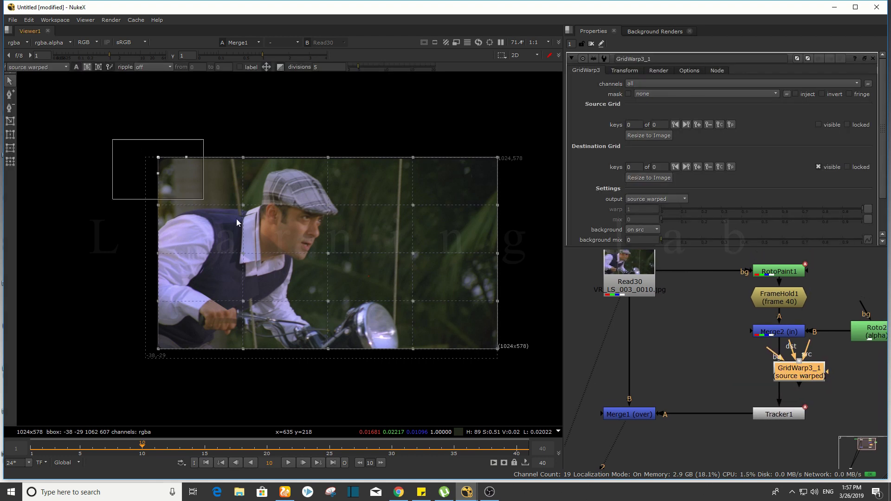
pyautogui.click(700, 330)
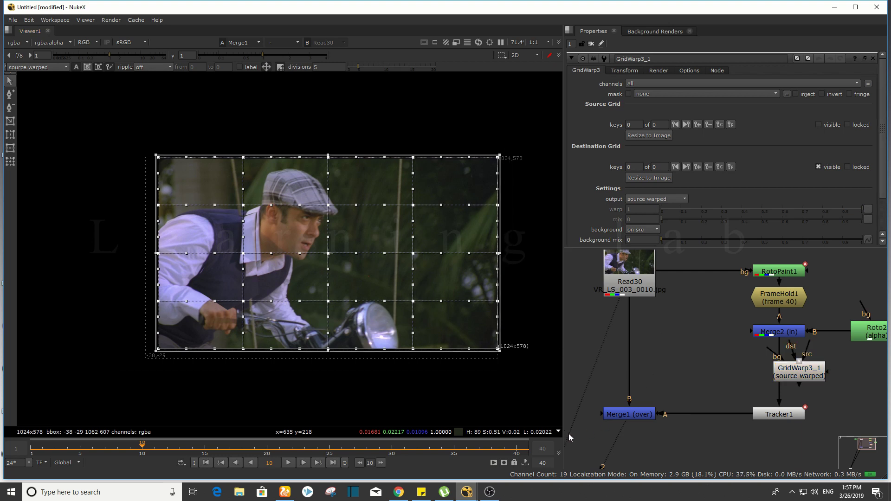
pyautogui.click(519, 448)
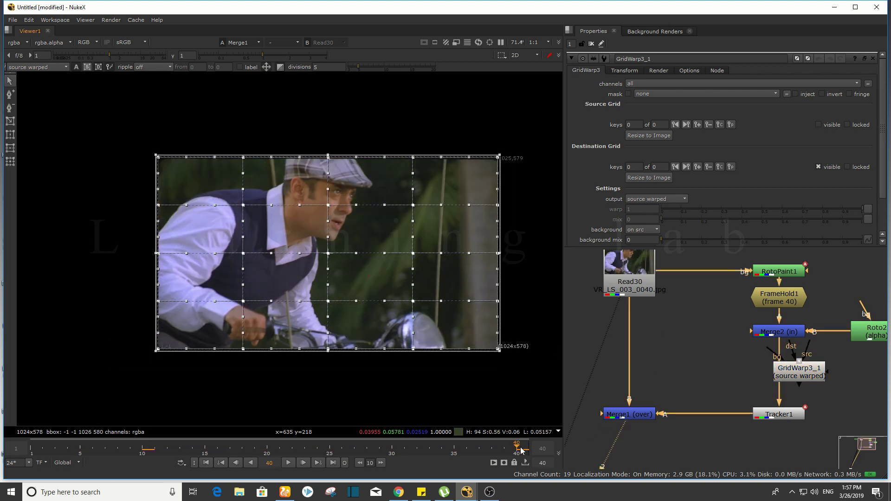
pyautogui.moveTo(809, 372); pyautogui.dragTo(788, 373)
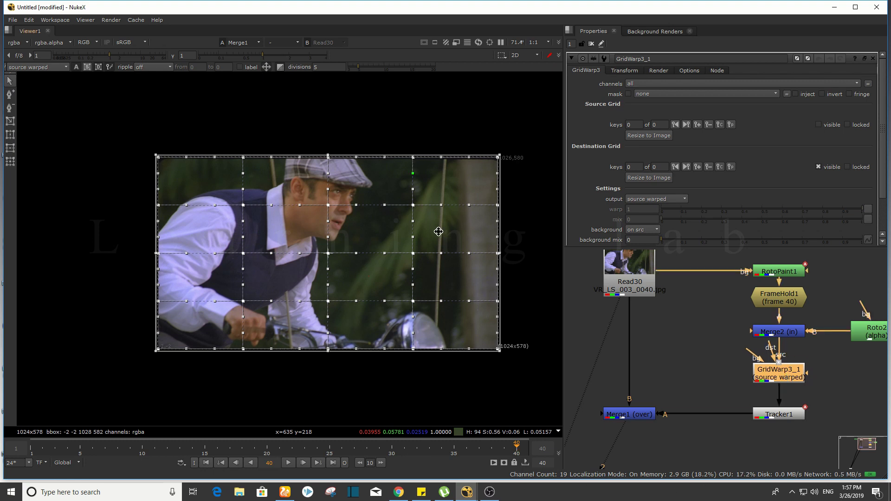
pyautogui.click(652, 200)
pyautogui.click(656, 191)
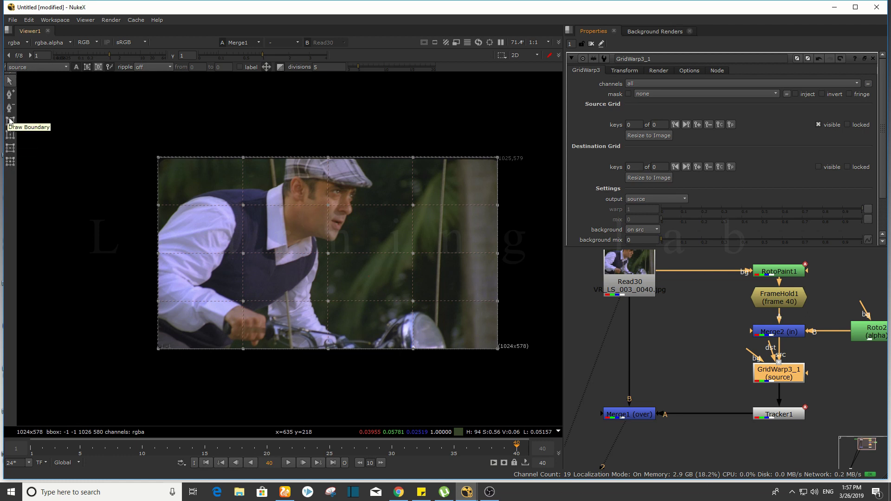
# Draw a new source grid over the rider, then resize all its points to cover the vest and shoulders
pyautogui.click(11, 122)
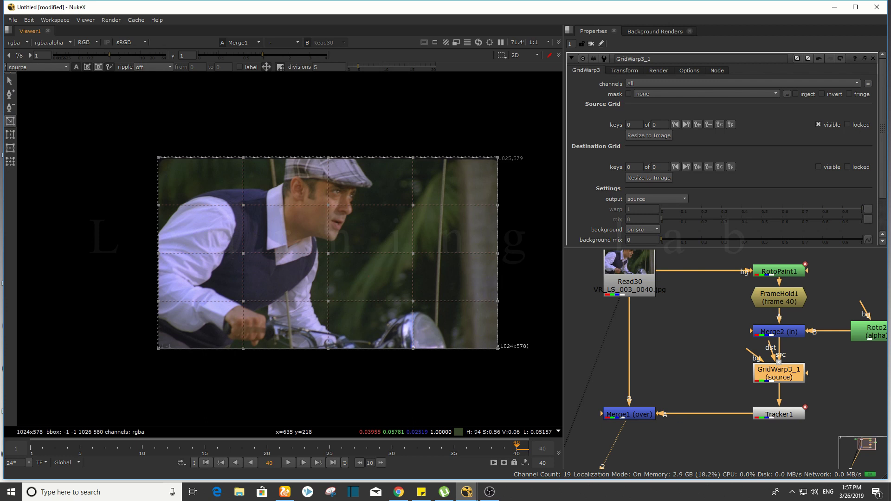
pyautogui.moveTo(170, 153); pyautogui.dragTo(357, 347)
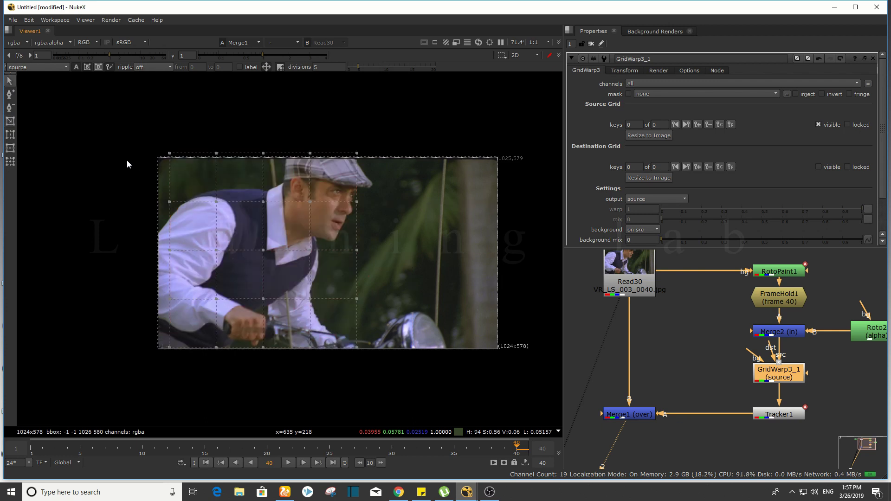
pyautogui.moveTo(96, 137); pyautogui.dragTo(397, 393)
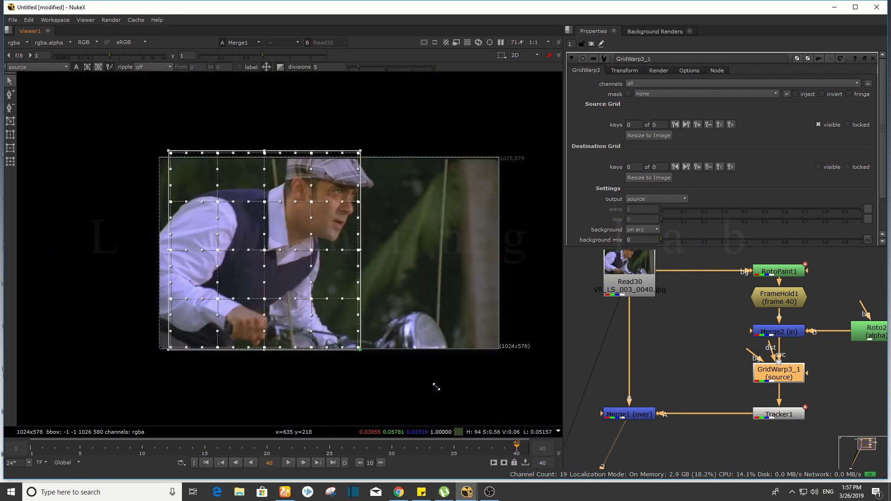
pyautogui.moveTo(436, 386)
pyautogui.mouseDown()
pyautogui.moveTo(370, 345)
pyautogui.moveTo(360, 357)
pyautogui.mouseUp()
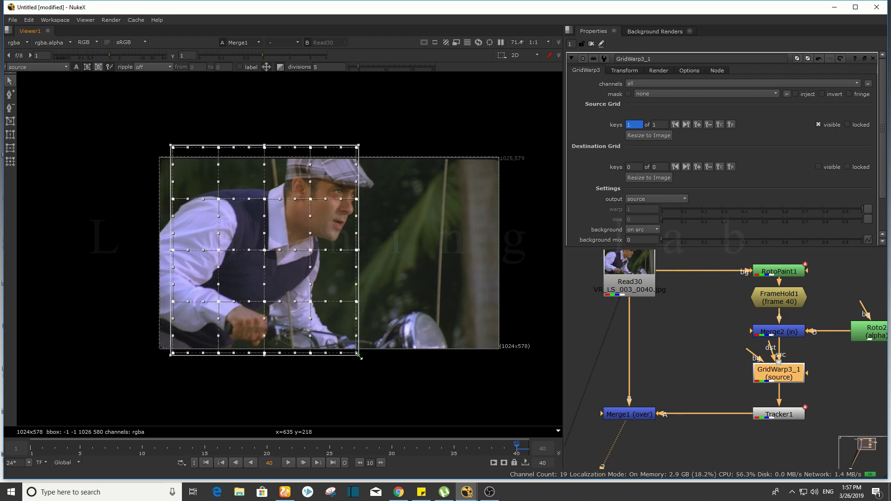
pyautogui.moveTo(361, 357); pyautogui.dragTo(360, 355)
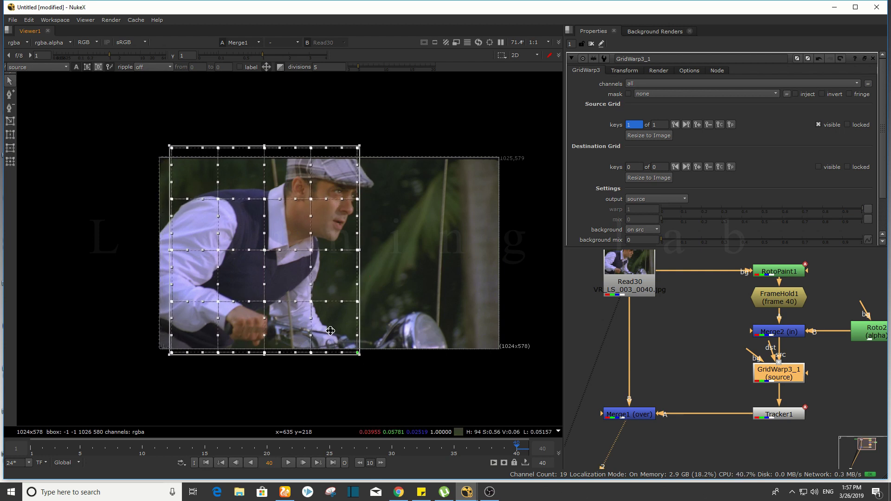
# Nudge and select the GridWarp source grid points around the rider's collar
pyautogui.scroll(5, 284, 252)
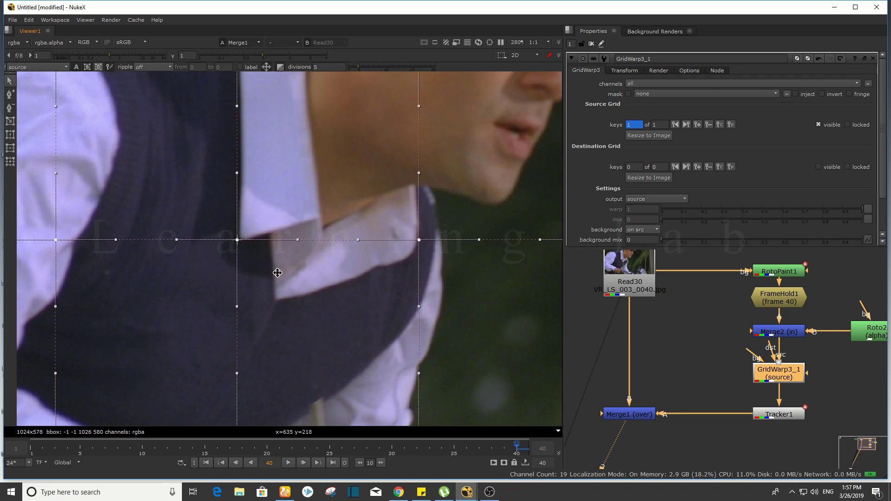
pyautogui.scroll(-4, 277, 273)
pyautogui.scroll(-2, 364, 243)
pyautogui.scroll(2, 273, 221)
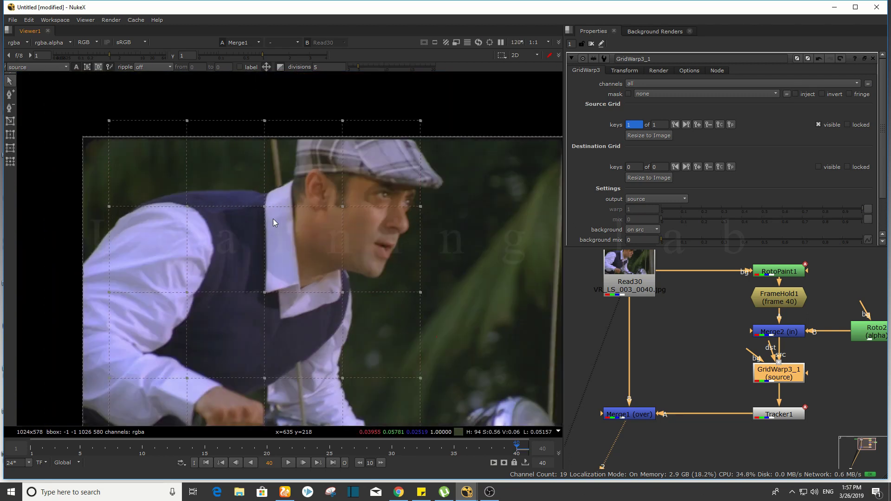
pyautogui.scroll(2, 273, 219)
pyautogui.moveTo(131, 199); pyautogui.dragTo(141, 206)
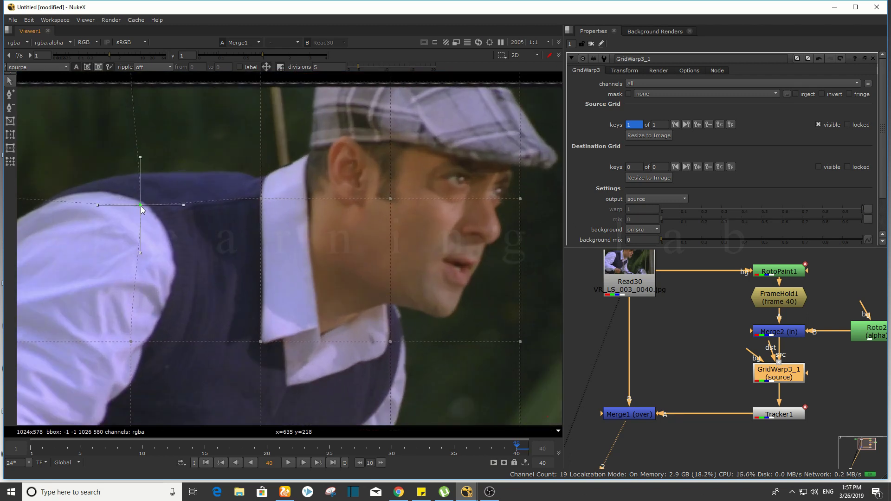
pyautogui.scroll(-2, 140, 206)
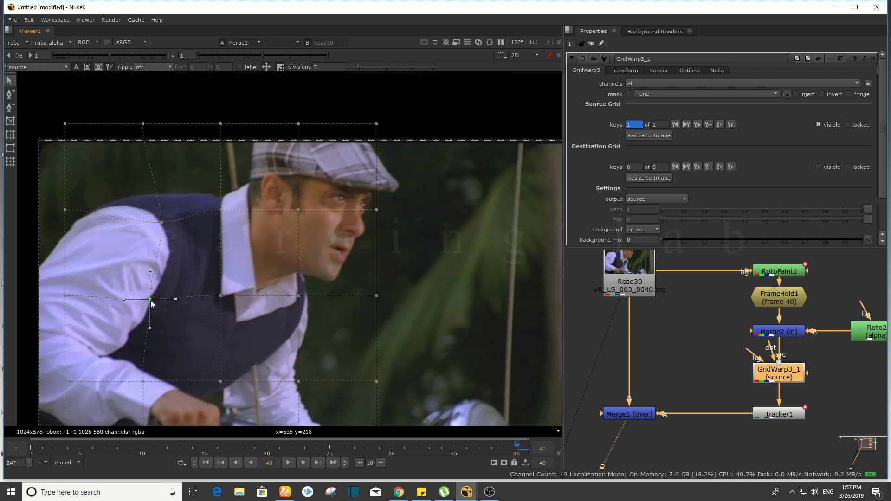
pyautogui.moveTo(131, 191)
pyautogui.mouseDown()
pyautogui.moveTo(169, 223)
pyautogui.moveTo(172, 252)
pyautogui.mouseUp()
pyautogui.scroll(-1, 41, 203)
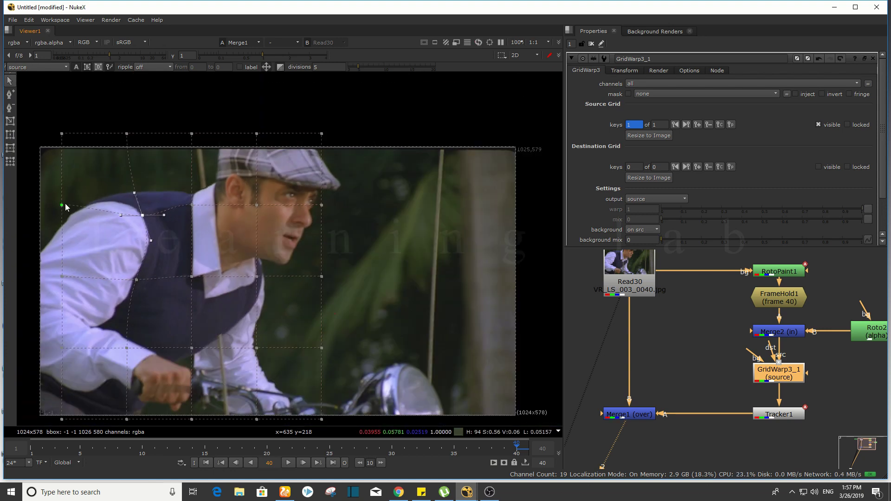
pyautogui.scroll(1, 223, 277)
# Bring the vest into view and select the bottom-edge and elbow grid points
pyautogui.moveTo(223, 277)
pyautogui.mouseDown()
pyautogui.moveTo(280, 281)
pyautogui.moveTo(242, 263)
pyautogui.mouseUp()
pyautogui.scroll(-2, 288, 292)
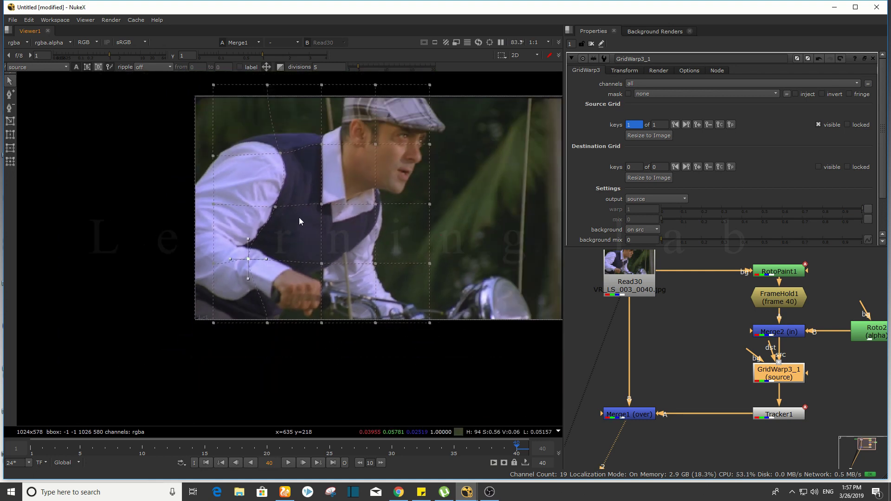
pyautogui.scroll(1, 299, 221)
pyautogui.scroll(-1, 307, 269)
pyautogui.click(252, 332)
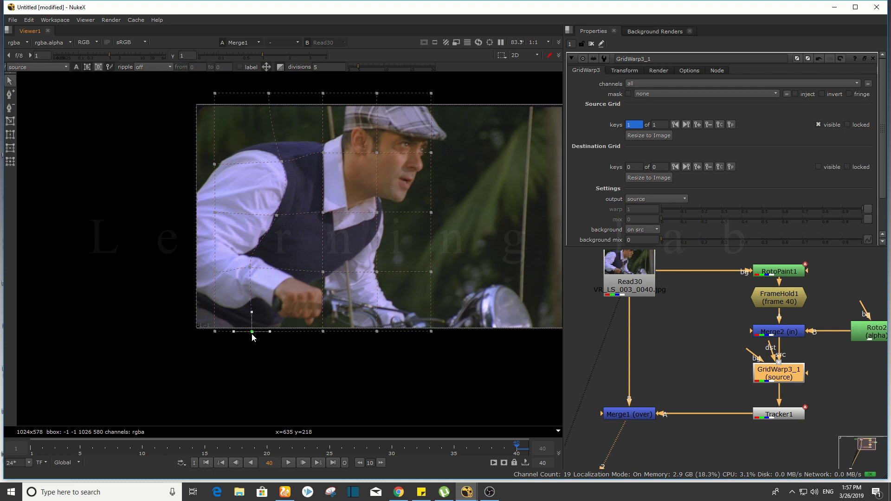
pyautogui.click(251, 268)
pyautogui.scroll(2, 330, 142)
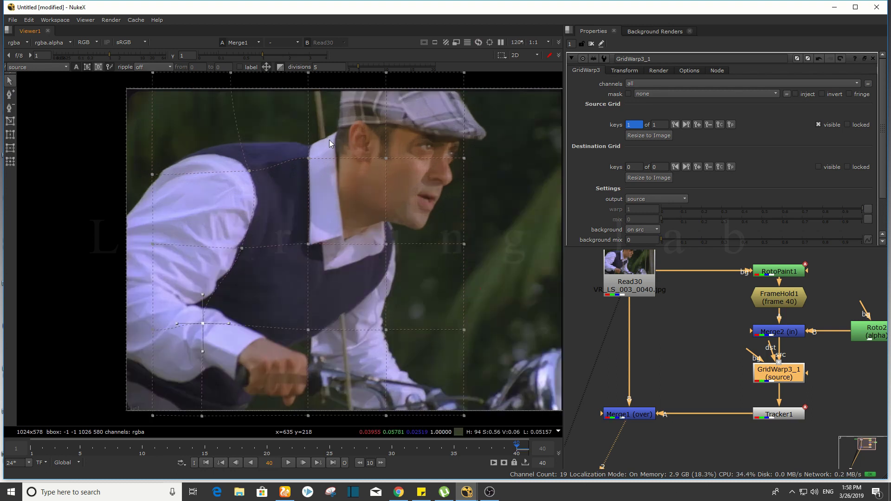
pyautogui.scroll(1, 329, 141)
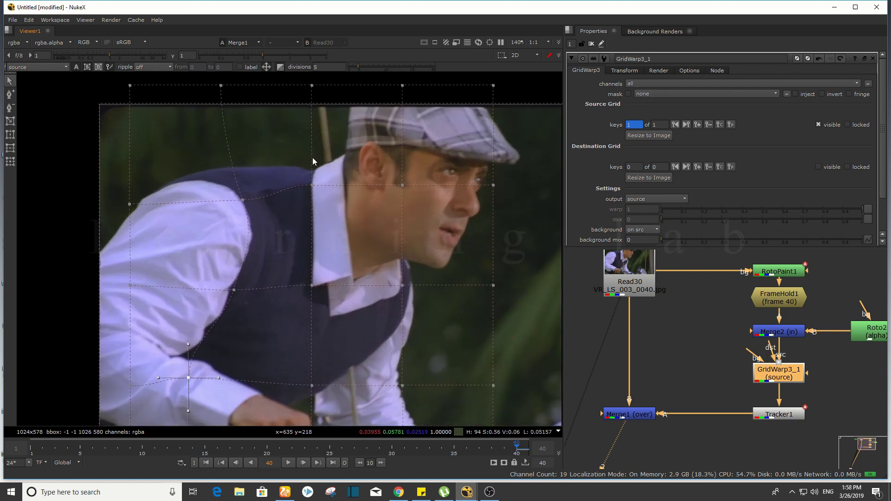
# Insert a grid line across the vest's shoulder and move an intersection onto the shoulder edge
pyautogui.click(13, 96)
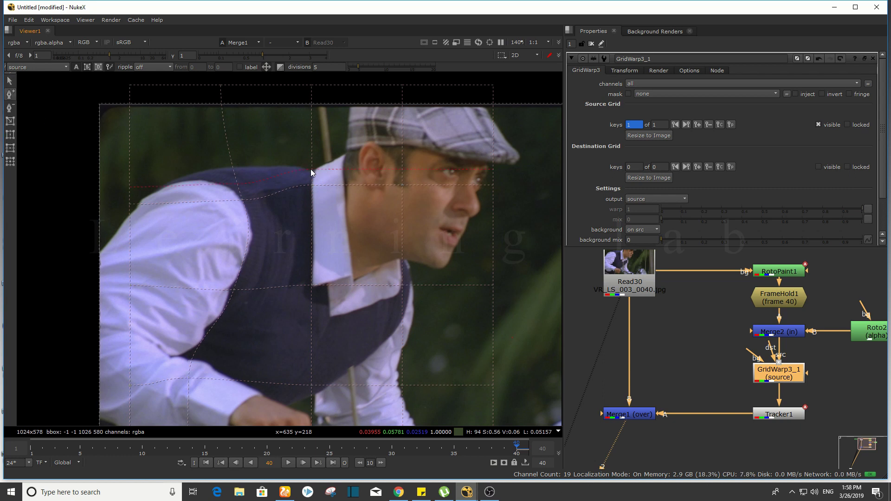
pyautogui.click(312, 172)
pyautogui.click(9, 80)
pyautogui.moveTo(239, 185); pyautogui.dragTo(232, 167)
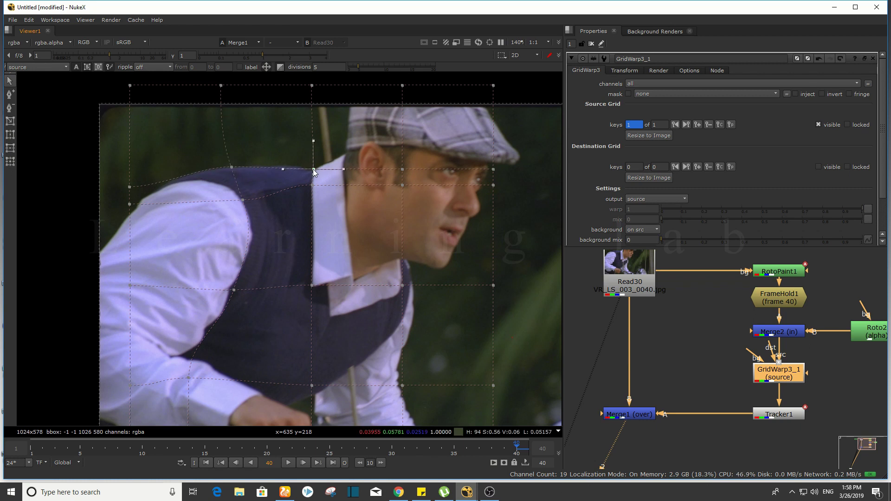
pyautogui.moveTo(332, 176); pyautogui.dragTo(288, 158)
pyautogui.scroll(-2, 212, 193)
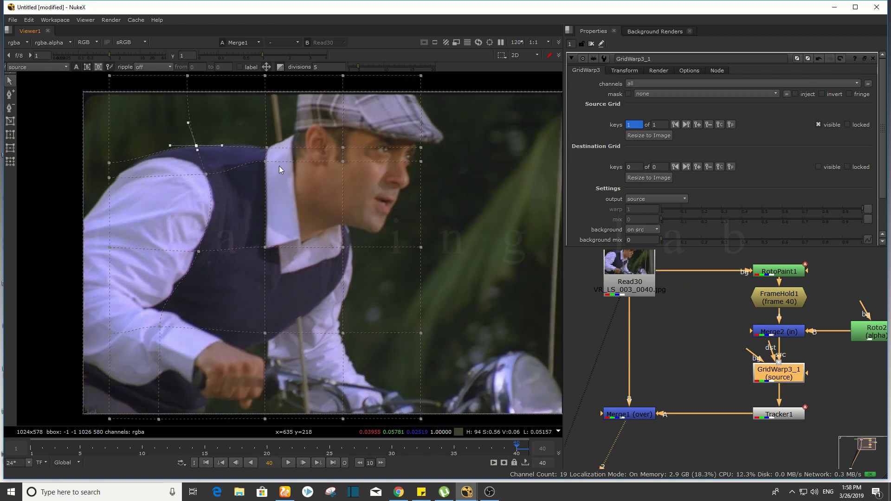
# Raise the collar grid point and move the chest points onto the vest's front edge
pyautogui.click(10, 94)
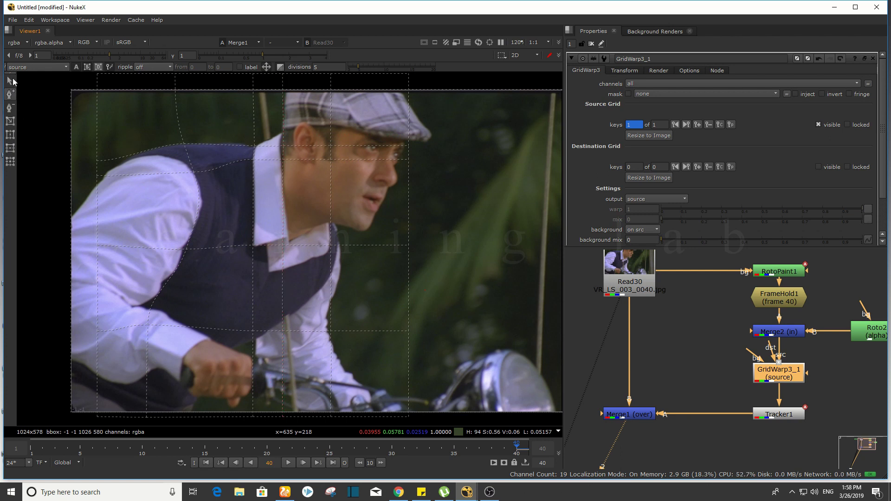
pyautogui.click(10, 81)
pyautogui.moveTo(284, 145); pyautogui.dragTo(284, 134)
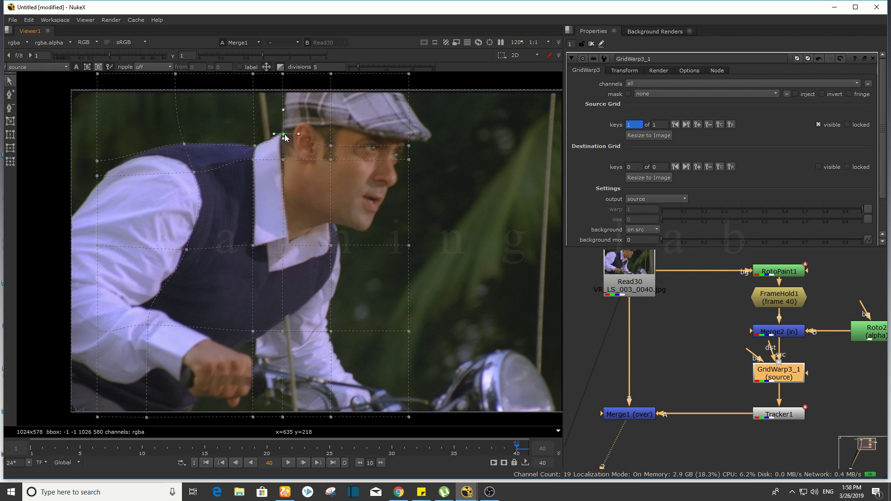
pyautogui.click(284, 159)
pyautogui.moveTo(283, 245); pyautogui.dragTo(289, 240)
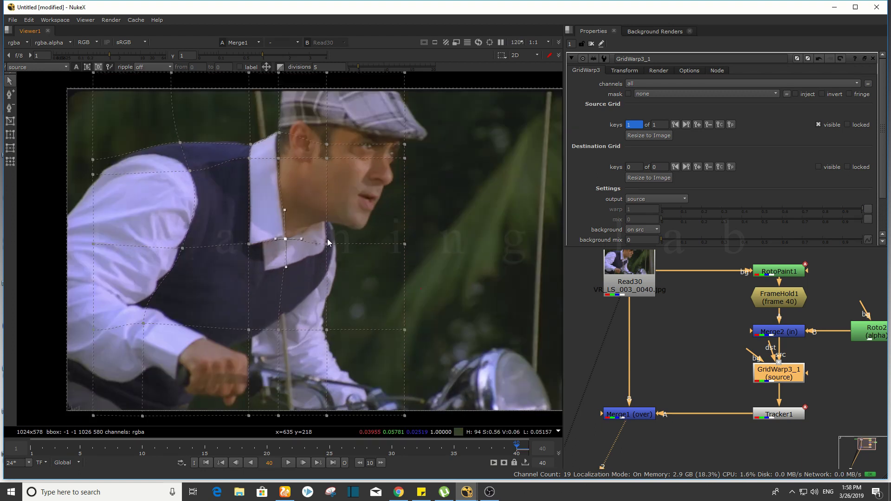
pyautogui.moveTo(326, 244); pyautogui.dragTo(326, 219)
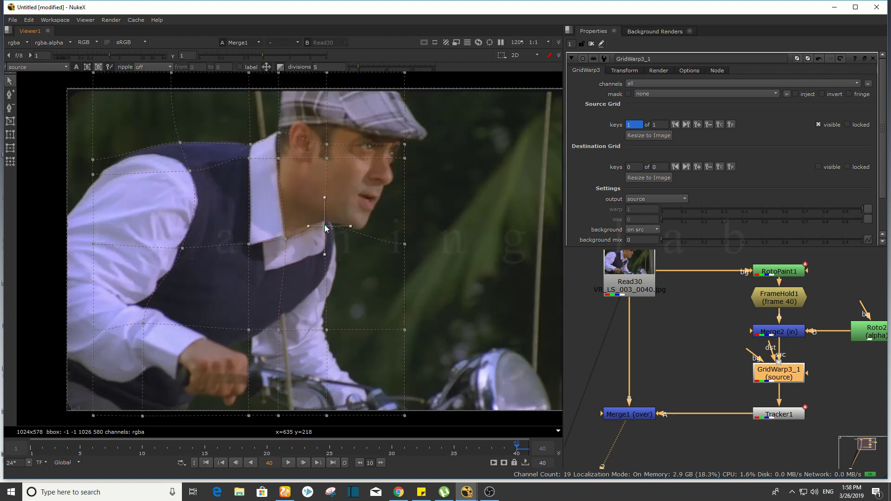
pyautogui.moveTo(408, 249); pyautogui.dragTo(516, 268)
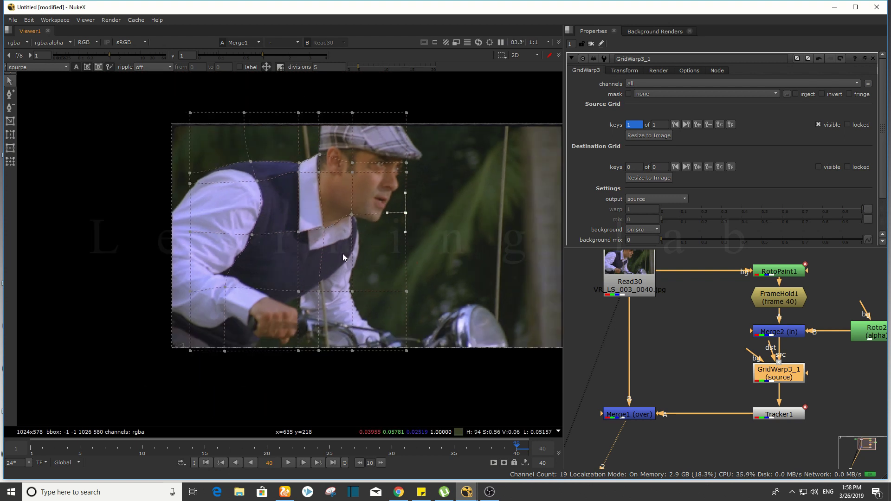
pyautogui.scroll(2, 325, 232)
# Pull the lower grid points down onto the vest's hem and lower edge
pyautogui.click(309, 259)
pyautogui.moveTo(314, 267); pyautogui.dragTo(308, 268)
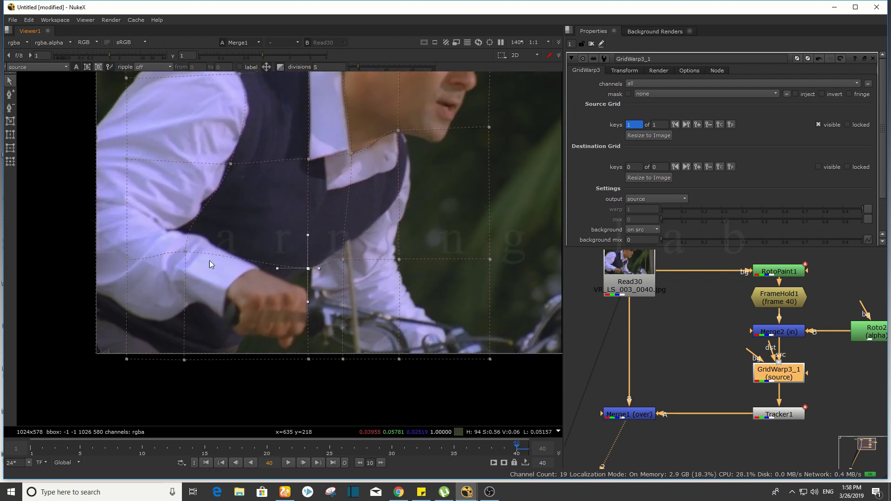
pyautogui.moveTo(184, 253); pyautogui.dragTo(195, 290)
pyautogui.click(265, 260)
pyautogui.moveTo(304, 270)
pyautogui.mouseDown()
pyautogui.moveTo(307, 278)
pyautogui.moveTo(362, 235)
pyautogui.mouseUp()
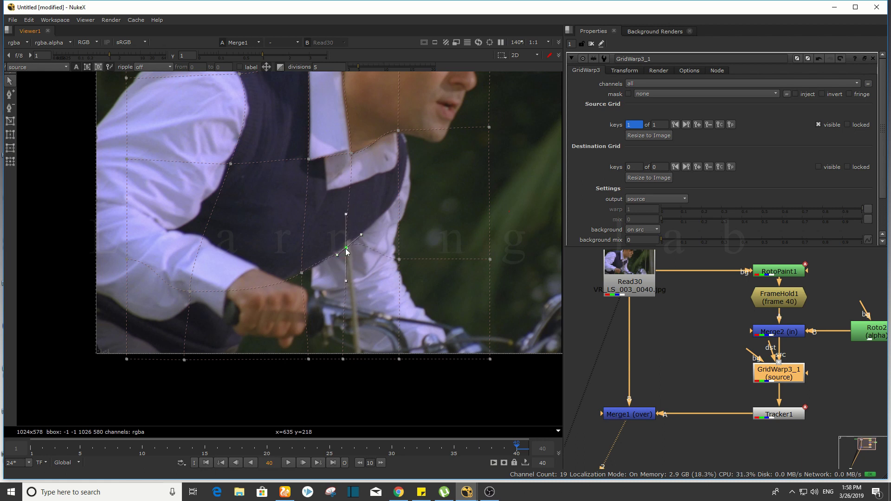
# Raise grid points onto the vest's front edge and swing their tangents to follow its curve
pyautogui.click(302, 274)
pyautogui.moveTo(398, 259); pyautogui.dragTo(398, 207)
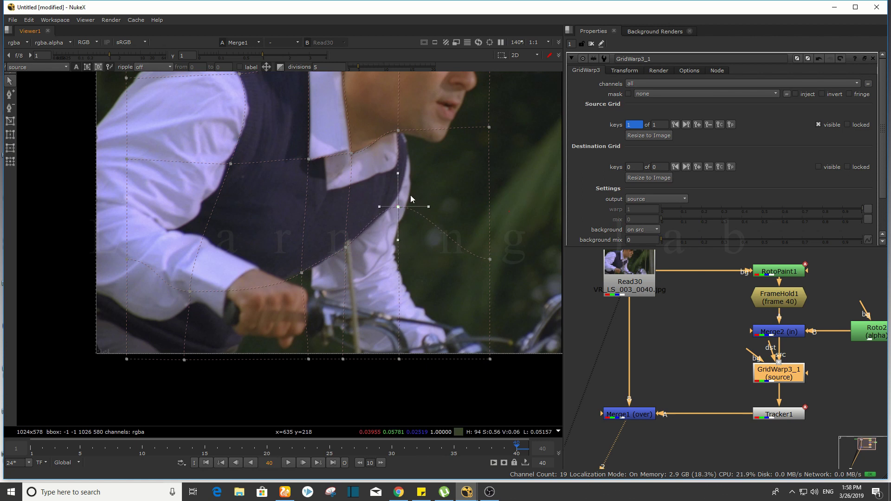
pyautogui.moveTo(398, 207); pyautogui.dragTo(388, 222)
pyautogui.moveTo(399, 182); pyautogui.dragTo(416, 165)
pyautogui.moveTo(399, 207); pyautogui.dragTo(394, 206)
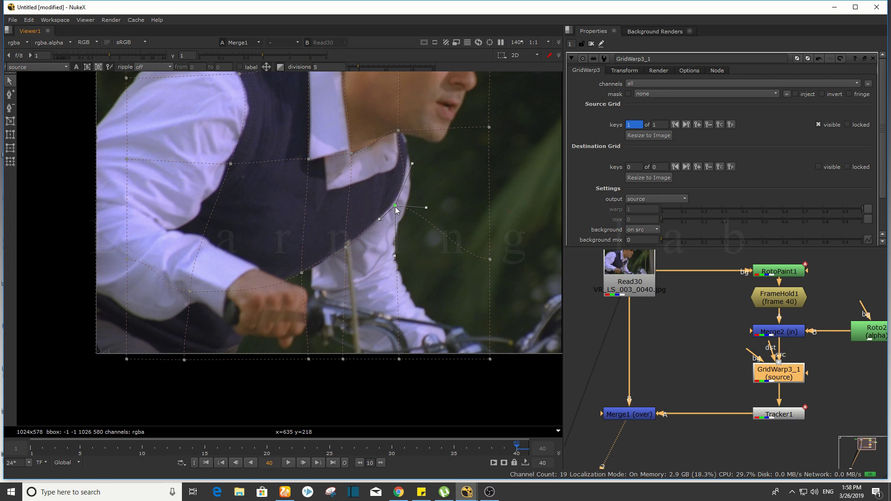
pyautogui.moveTo(493, 261); pyautogui.dragTo(493, 207)
pyautogui.scroll(-2, 492, 204)
pyautogui.scroll(1, 423, 202)
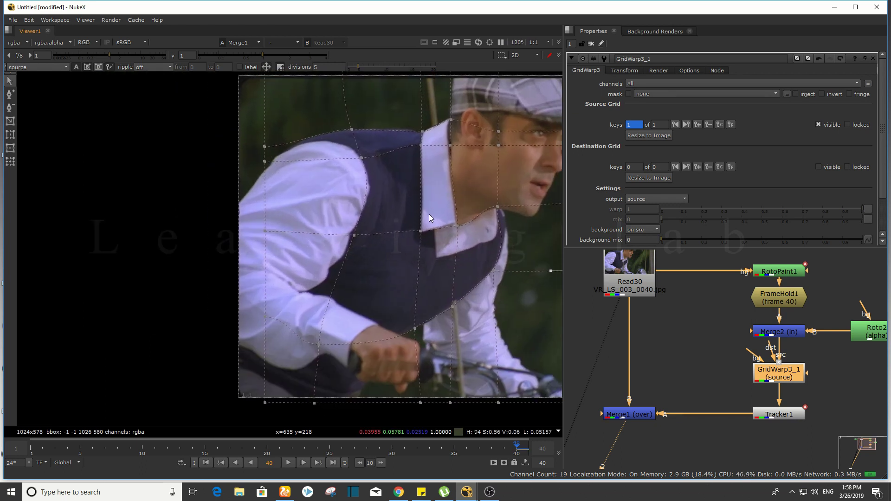
pyautogui.scroll(1, 409, 223)
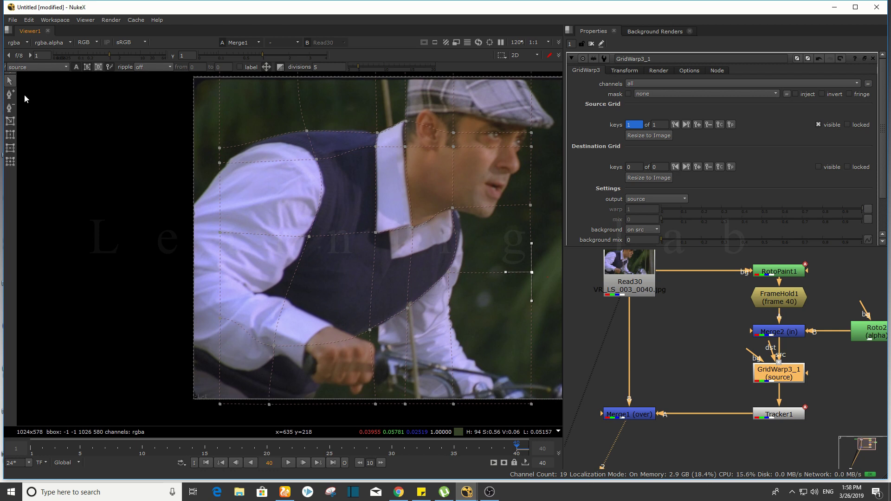
# Add a horizontal and a vertical grid line on the lower vest, then bend the curve along its front edge
pyautogui.click(6, 94)
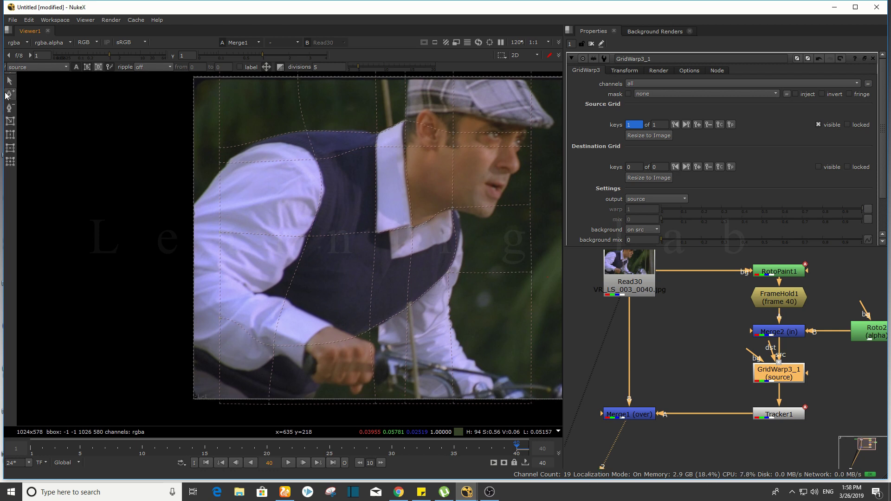
pyautogui.click(377, 260)
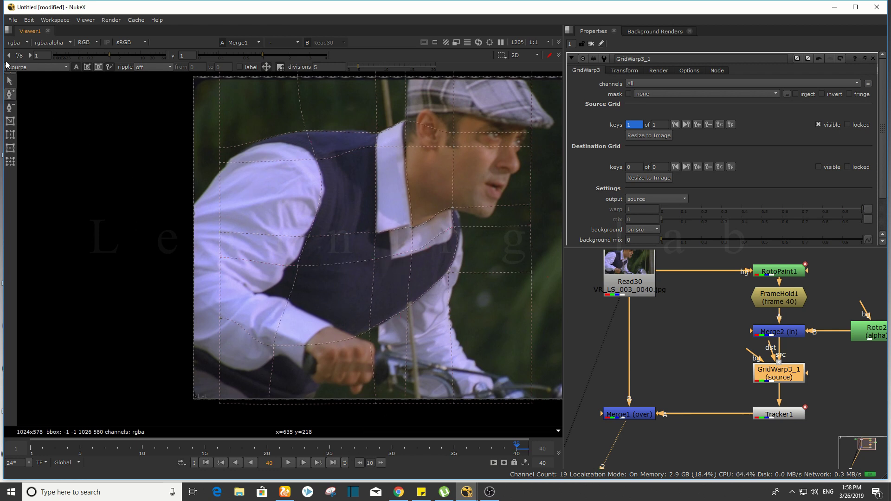
pyautogui.click(394, 258)
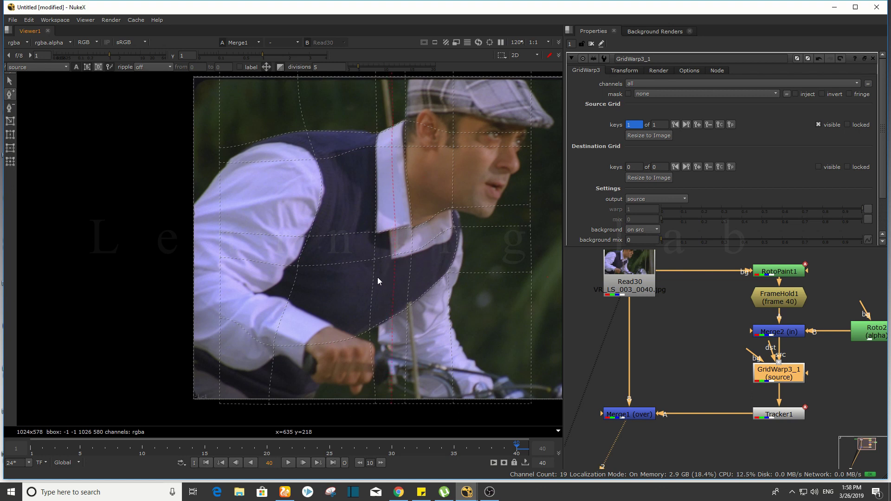
pyautogui.click(9, 81)
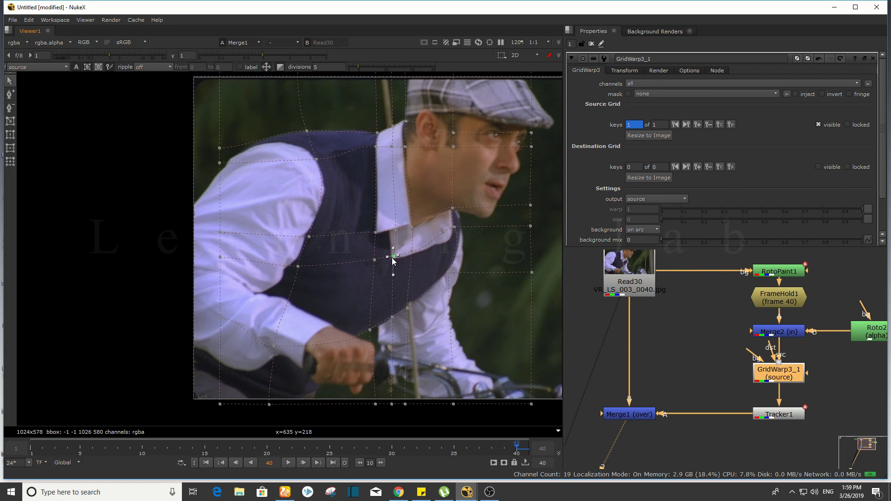
pyautogui.click(412, 252)
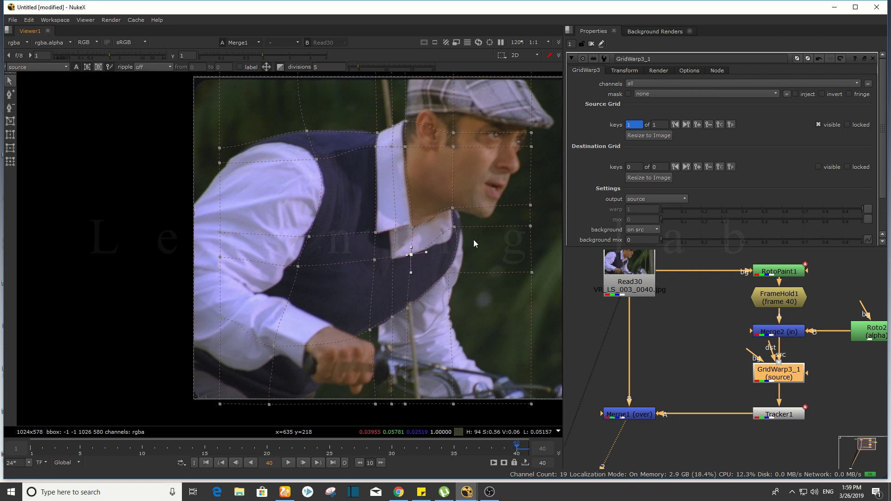
pyautogui.click(455, 226)
pyautogui.moveTo(440, 231); pyautogui.dragTo(450, 244)
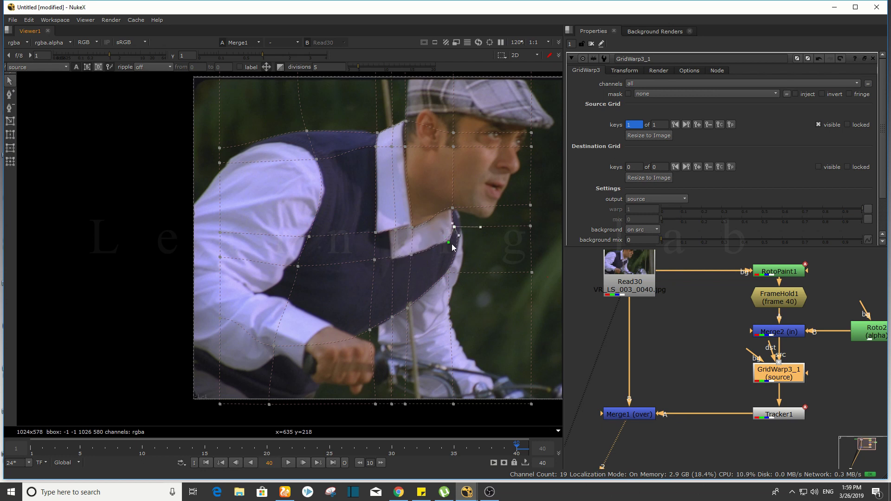
# Pull the shoulder grid point left onto the vest's upper shoulder edge
pyautogui.click(9, 94)
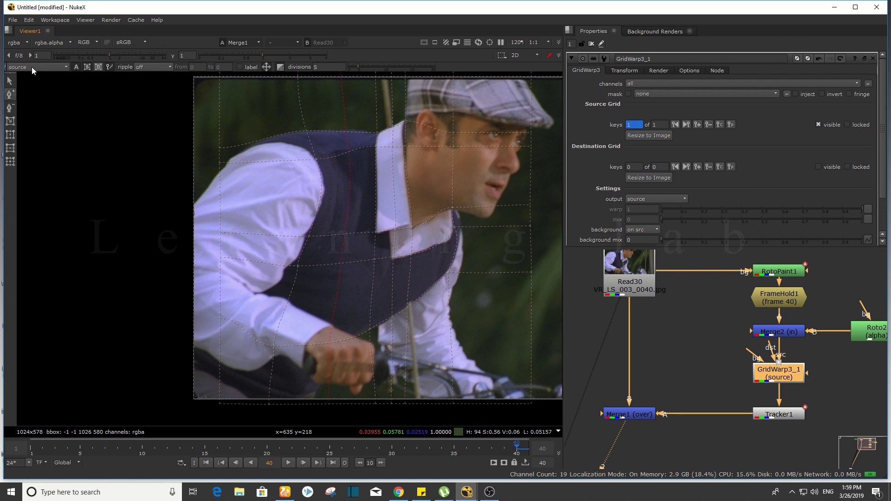
pyautogui.click(10, 80)
pyautogui.scroll(3, 362, 153)
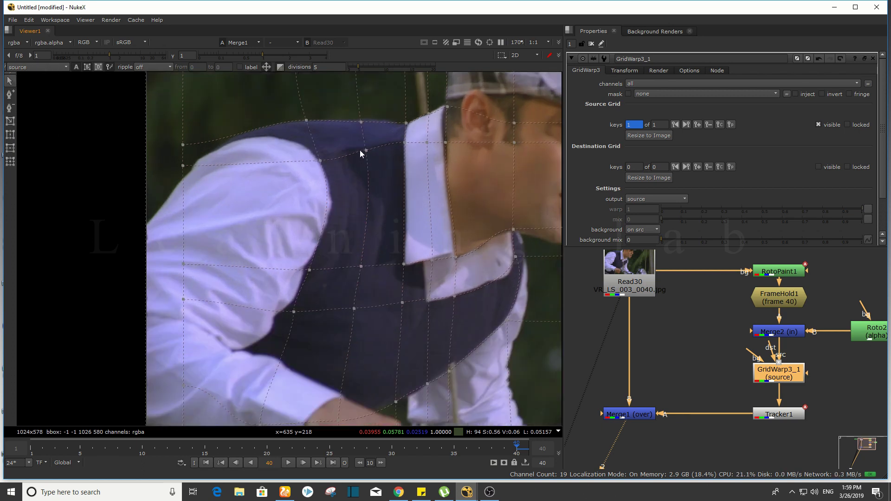
pyautogui.click(366, 150)
pyautogui.moveTo(366, 150); pyautogui.dragTo(321, 160)
pyautogui.scroll(-5, 349, 188)
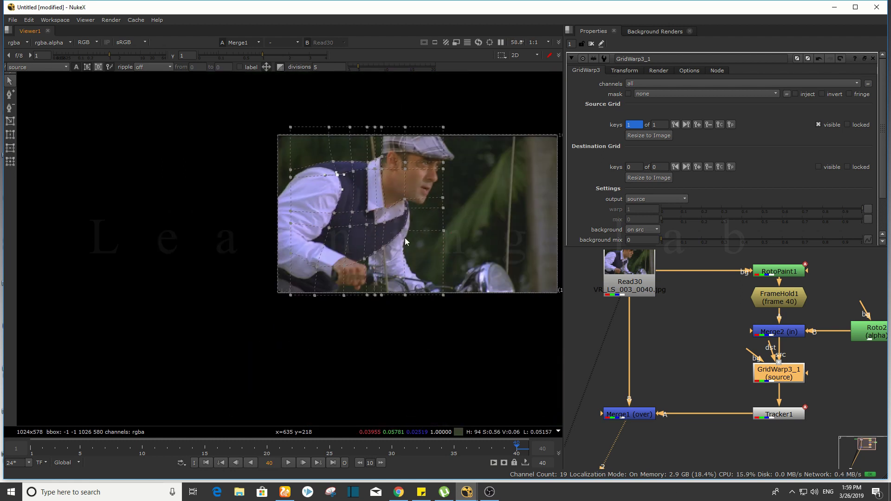
pyautogui.scroll(3, 414, 263)
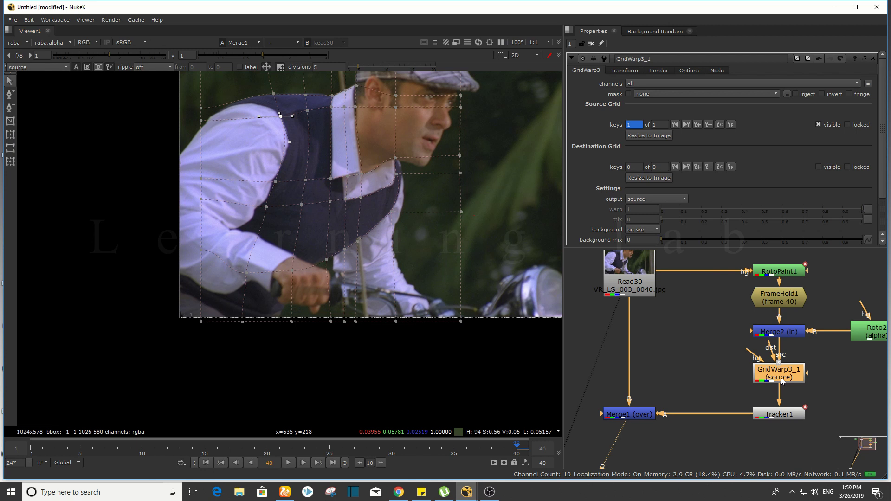
# View GridWarp3_1 alone and lift the bottom grid points up toward the vest hem
pyautogui.press('1')
pyautogui.scroll(4, 342, 164)
pyautogui.scroll(-4, 334, 153)
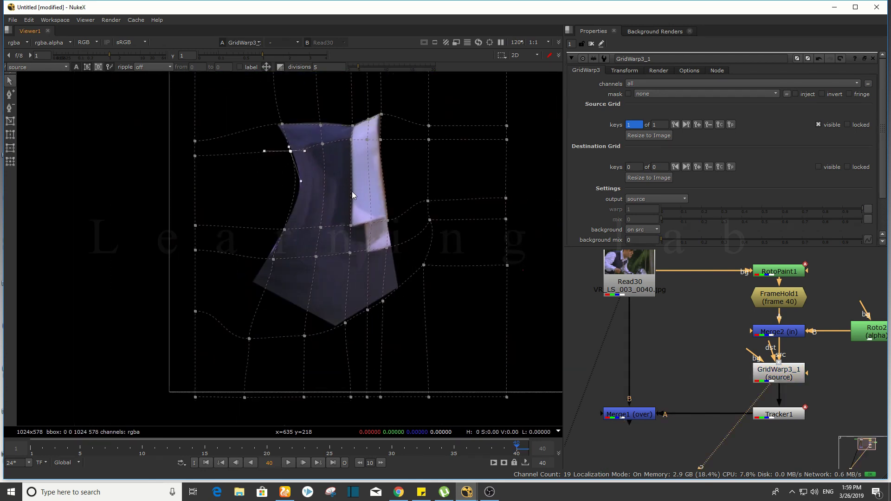
pyautogui.scroll(4, 352, 192)
pyautogui.moveTo(545, 225)
pyautogui.mouseDown()
pyautogui.moveTo(493, 225)
pyautogui.moveTo(268, 411)
pyautogui.mouseUp()
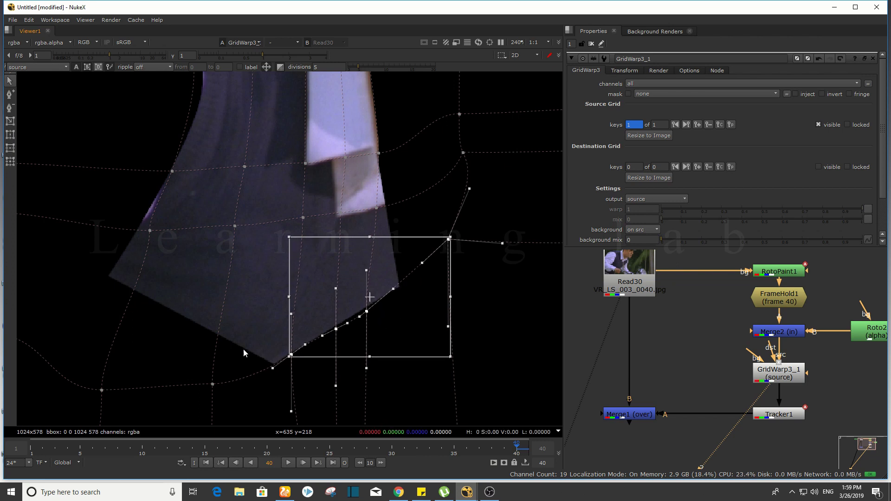
pyautogui.scroll(-3, 246, 362)
pyautogui.click(226, 349)
pyautogui.moveTo(226, 349); pyautogui.dragTo(238, 328)
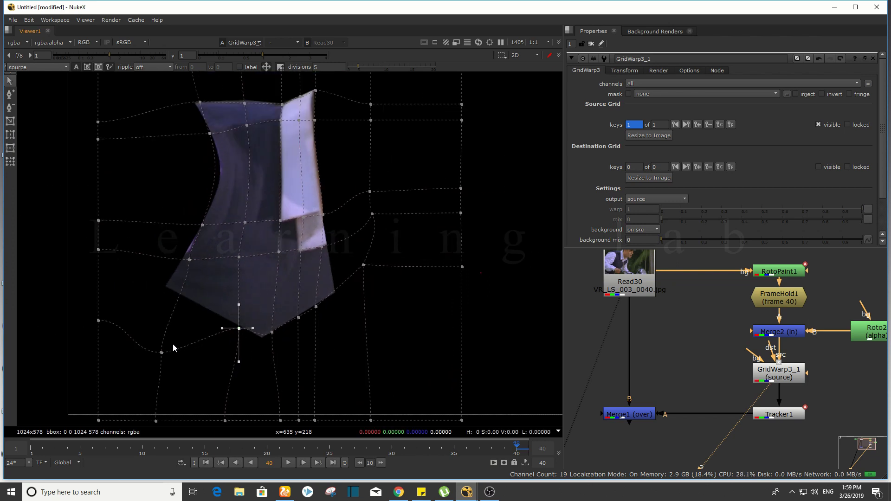
pyautogui.moveTo(162, 352); pyautogui.dragTo(176, 295)
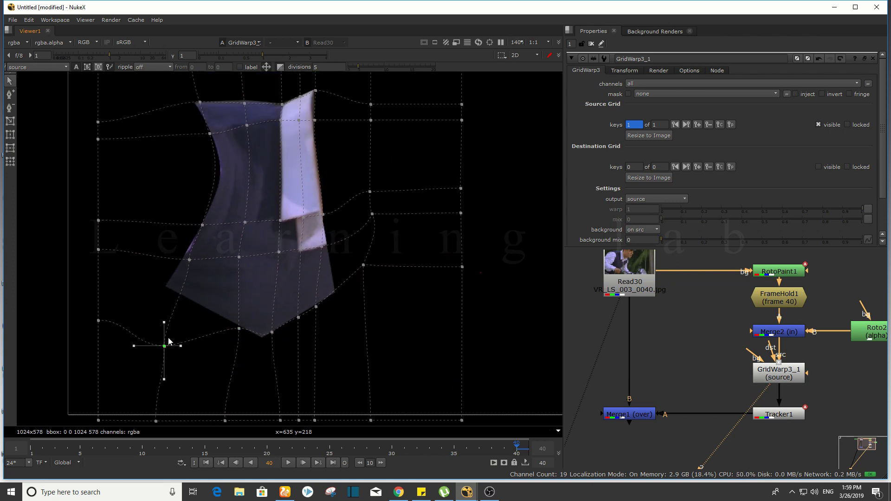
# Nudge the grid points on the vest's left edge, then select the Merge1 node
pyautogui.click(190, 260)
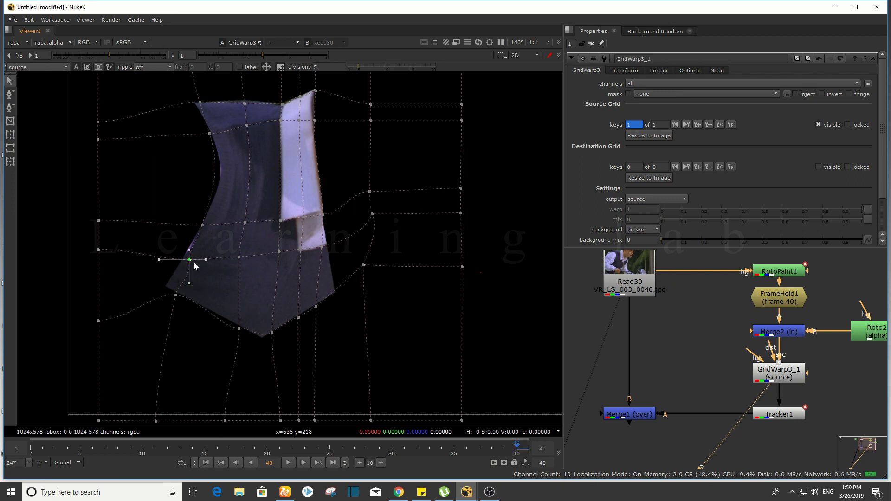
pyautogui.moveTo(203, 225); pyautogui.dragTo(205, 224)
pyautogui.click(210, 134)
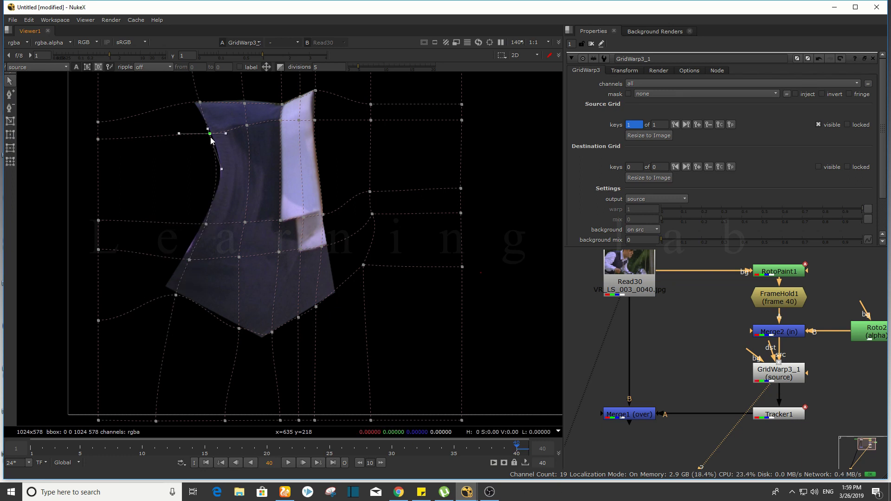
pyautogui.scroll(2, 426, 225)
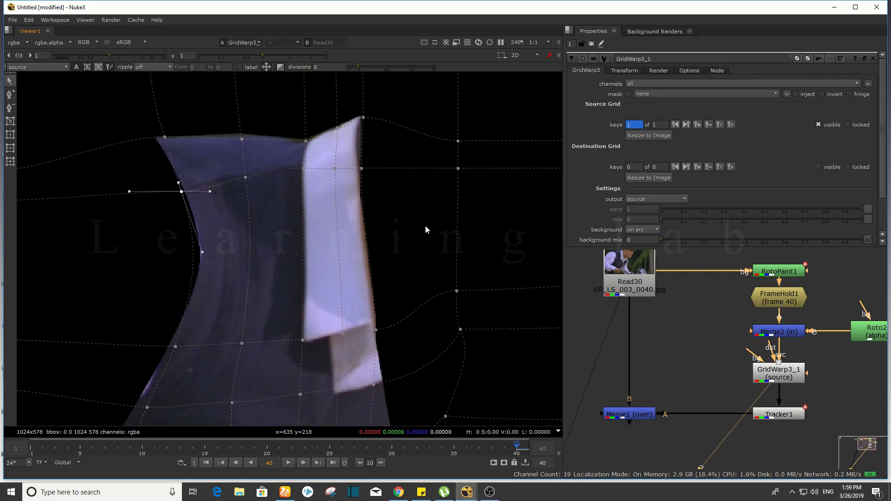
pyautogui.scroll(1, 425, 225)
pyautogui.scroll(-2, 631, 286)
pyautogui.click(631, 377)
# View Merge1 zoomed out to the full frame and show GridWarp3_1's output mode list
pyautogui.press('1')
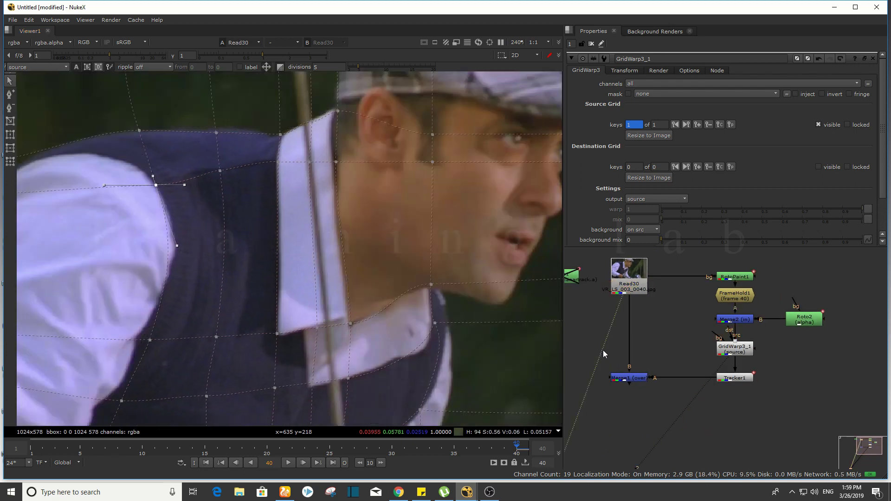
pyautogui.moveTo(603, 350); pyautogui.dragTo(647, 394)
pyautogui.scroll(-2, 272, 240)
pyautogui.scroll(-2, 302, 227)
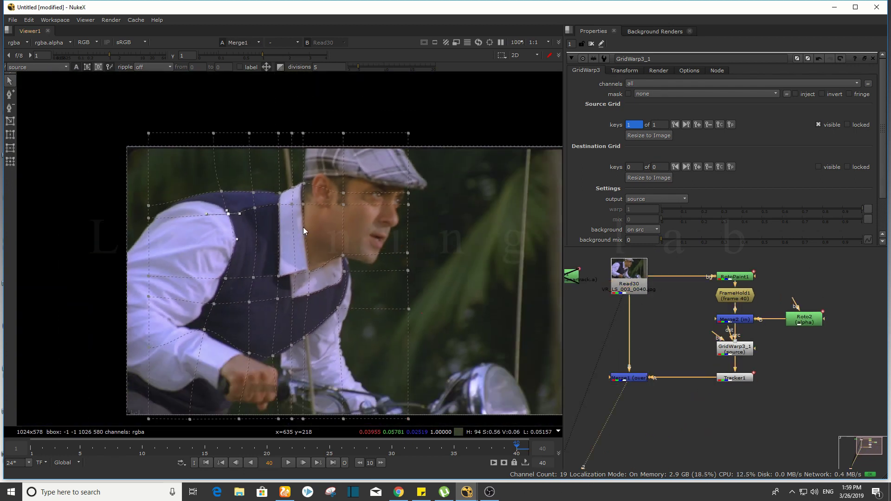
pyautogui.scroll(-1, 303, 227)
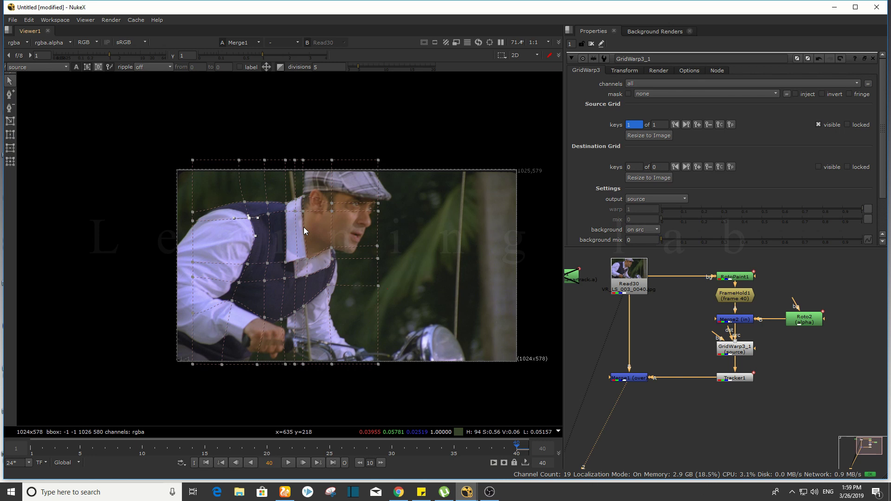
pyautogui.scroll(1, 304, 227)
pyautogui.scroll(1, 338, 228)
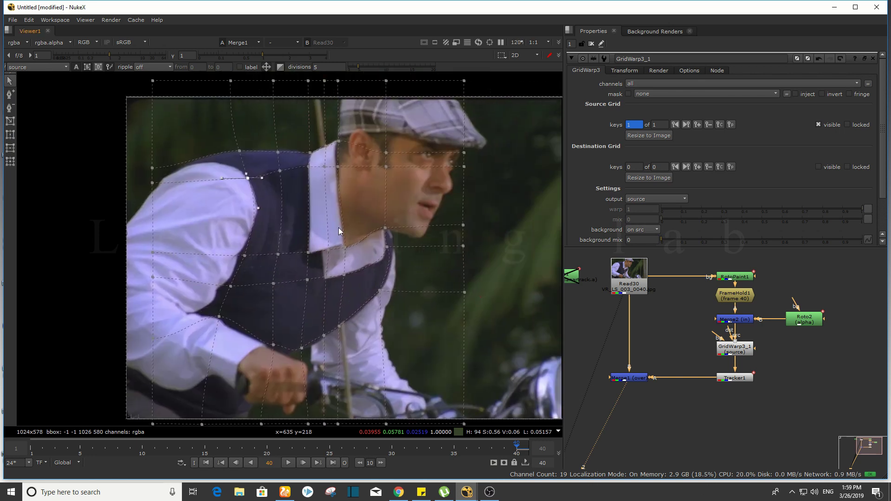
pyautogui.scroll(-1, 339, 227)
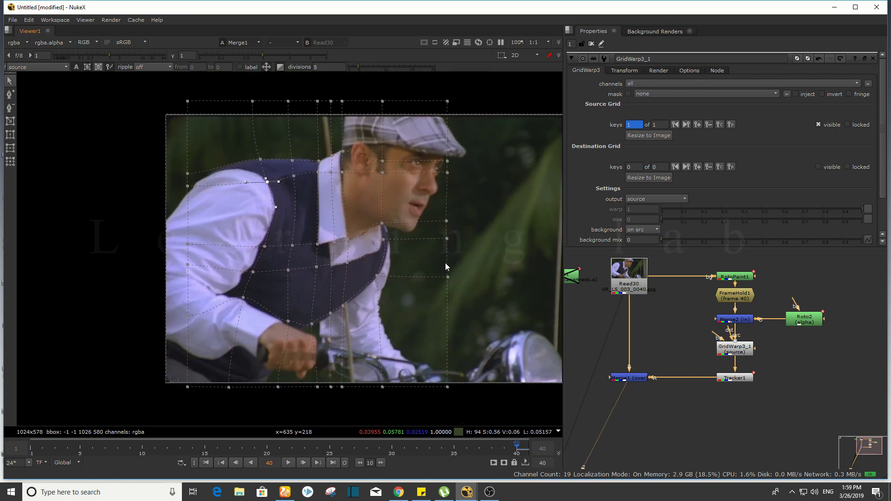
pyautogui.click(650, 200)
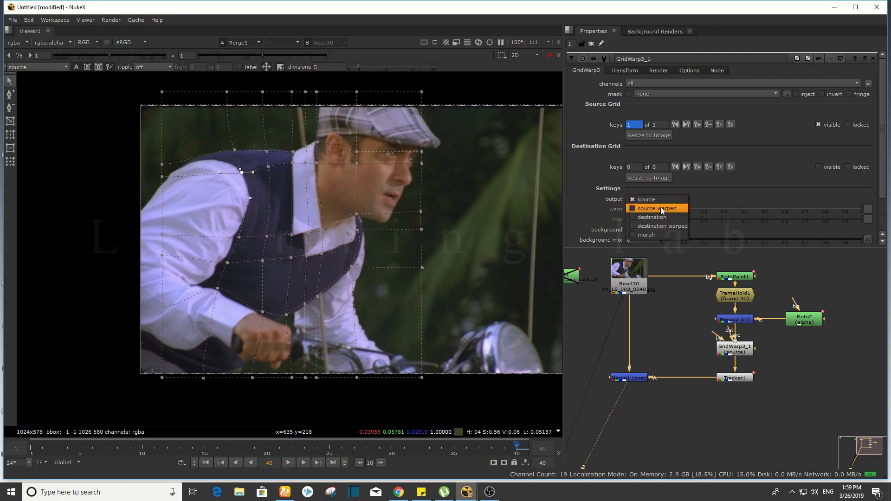
# Set the GridWarp3_1 output to 'source warped'
pyautogui.click(661, 209)
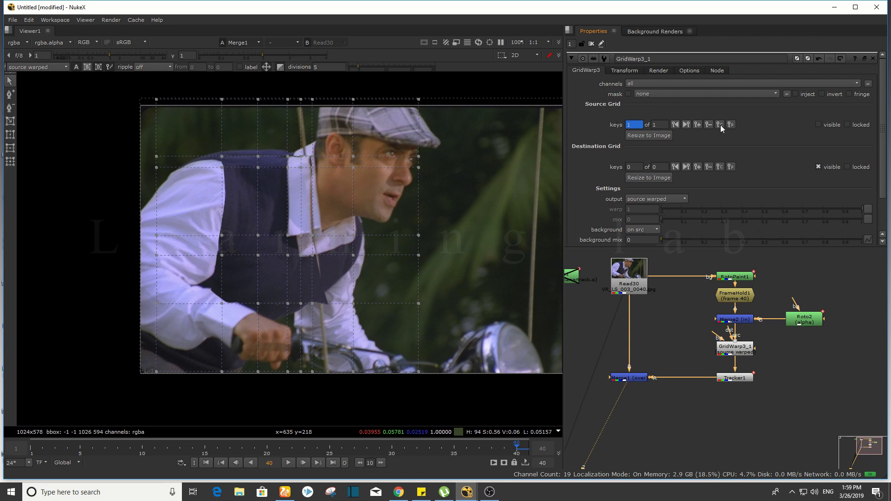
pyautogui.click(666, 199)
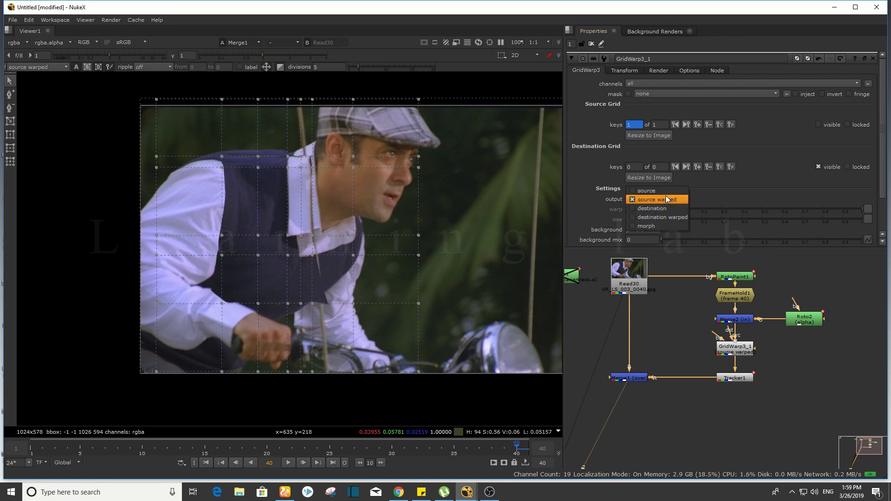
pyautogui.click(729, 173)
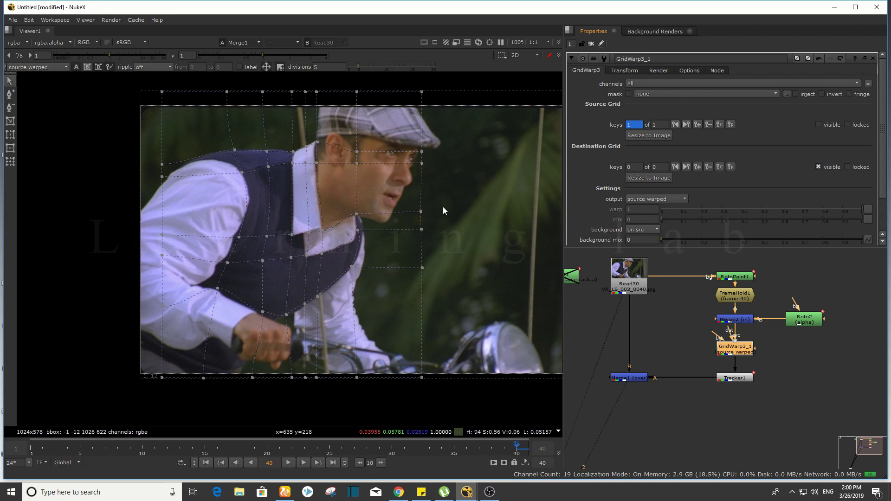
# Set a key on the Destination Grid at frame 40 and shift the rider left in view
pyautogui.scroll(-1, 456, 197)
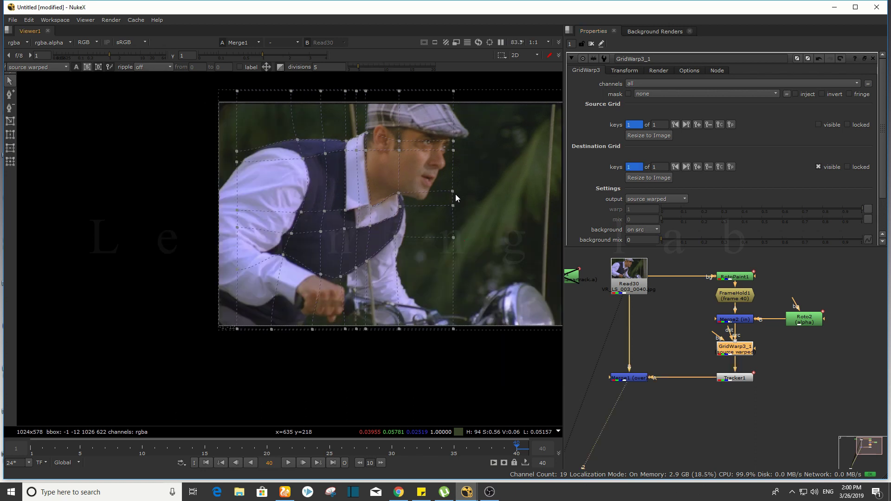
pyautogui.scroll(1, 456, 197)
pyautogui.scroll(-1, 455, 198)
pyautogui.click(697, 167)
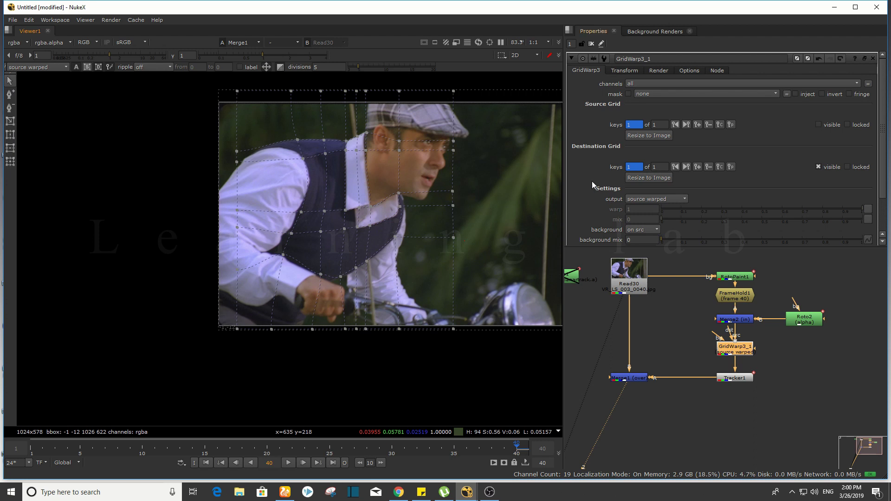
pyautogui.moveTo(499, 229); pyautogui.dragTo(436, 238)
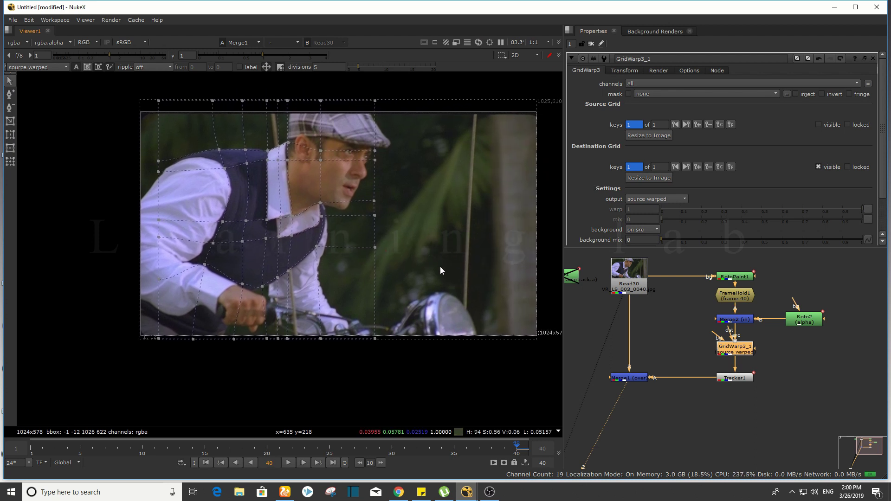
# Split the viewer pane horizontally into two side-by-side panes
pyautogui.click(8, 31)
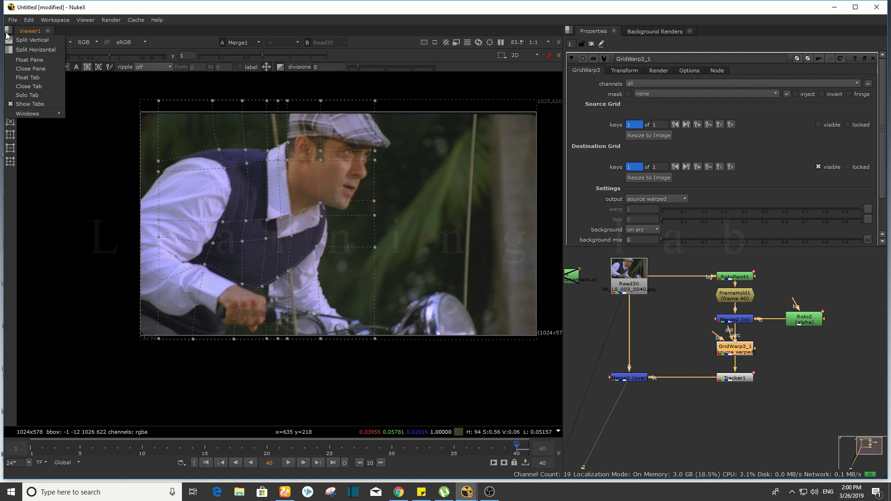
pyautogui.click(45, 50)
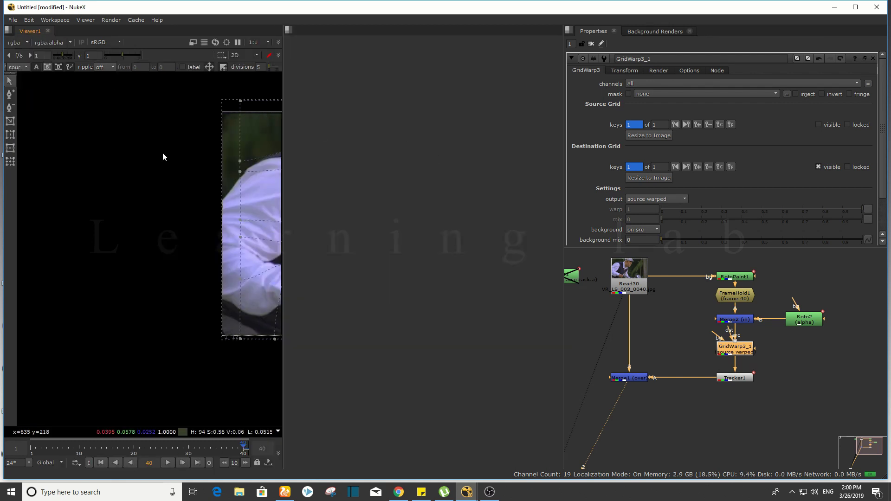
pyautogui.moveTo(162, 157); pyautogui.dragTo(76, 181)
pyautogui.scroll(-2, 174, 229)
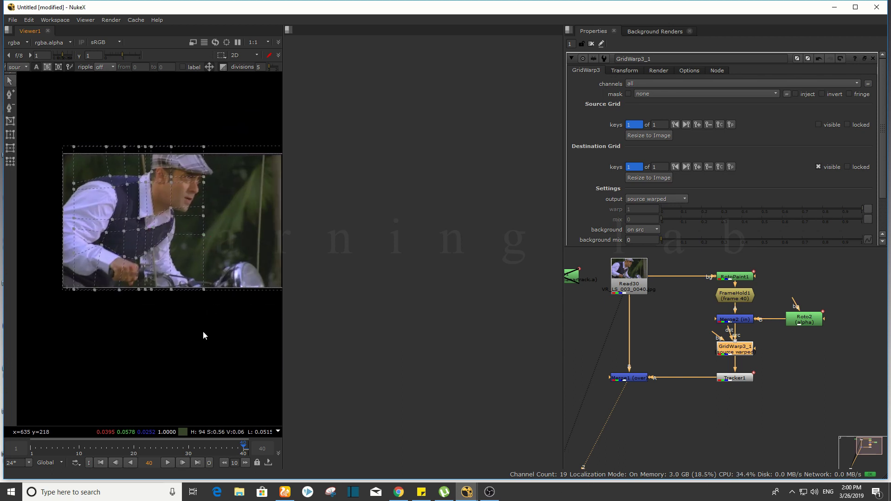
# Create Viewer2 on GridWarp3_1, dock it in the right pane, and widen both viewers
pyautogui.hotkey('ctrl', 'i')
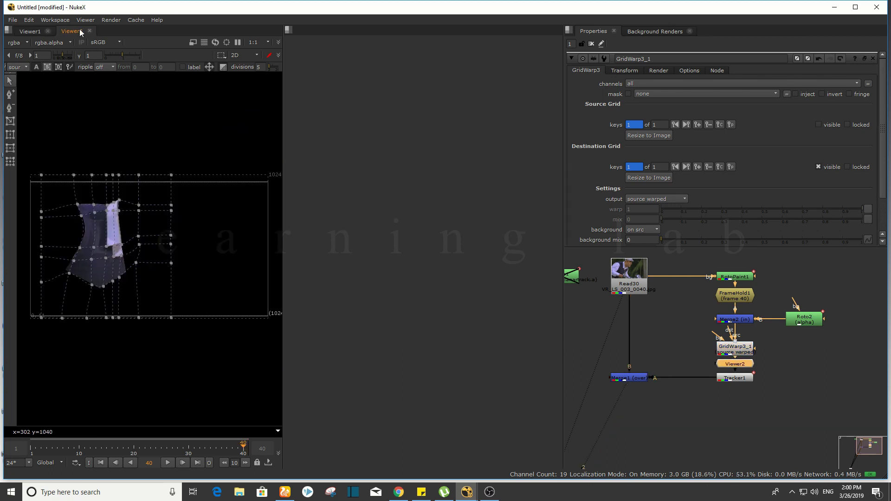
pyautogui.moveTo(79, 32); pyautogui.dragTo(357, 57)
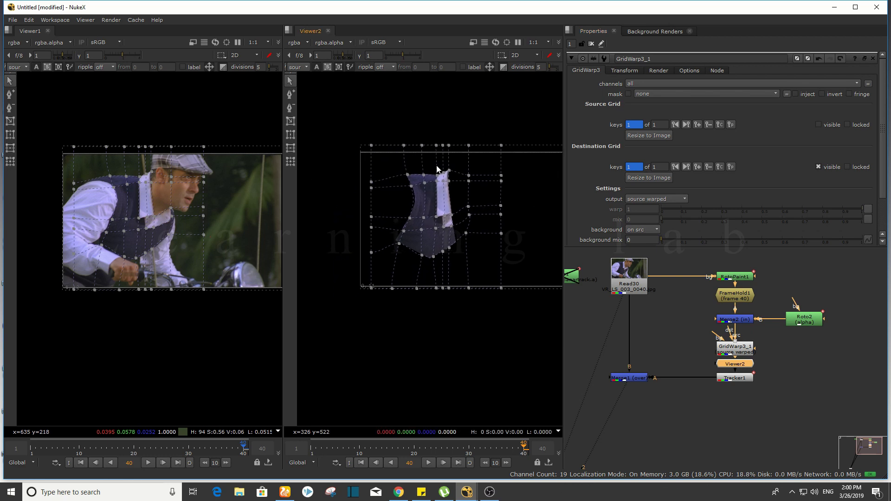
pyautogui.scroll(3, 444, 176)
pyautogui.scroll(-1, 451, 185)
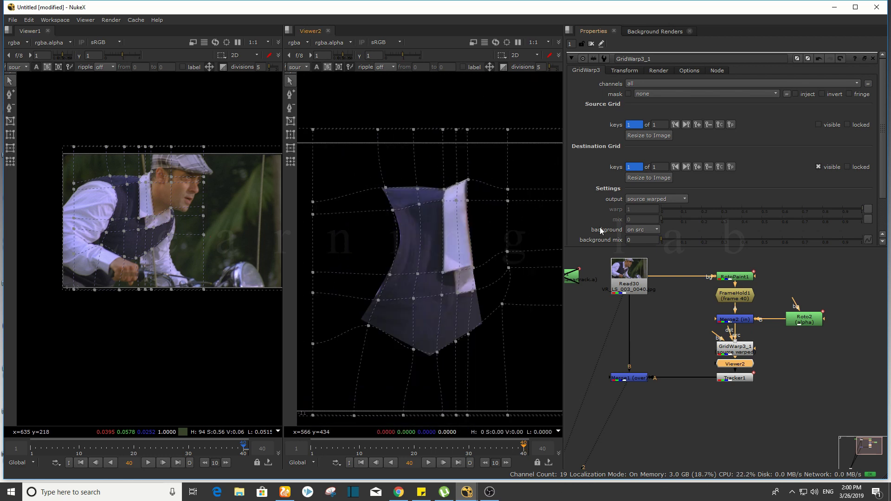
pyautogui.moveTo(566, 244); pyautogui.dragTo(751, 244)
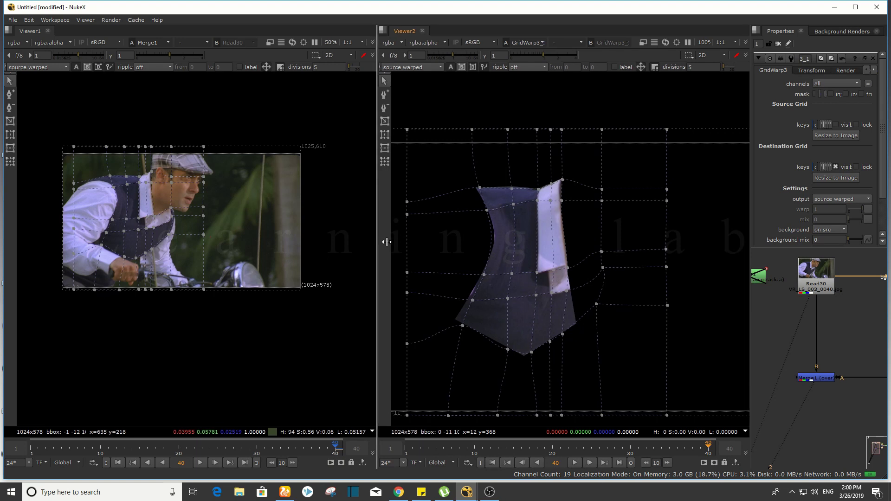
# Widen the left viewer and hide its grid overlay
pyautogui.moveTo(380, 243); pyautogui.dragTo(436, 244)
pyautogui.scroll(3, 300, 254)
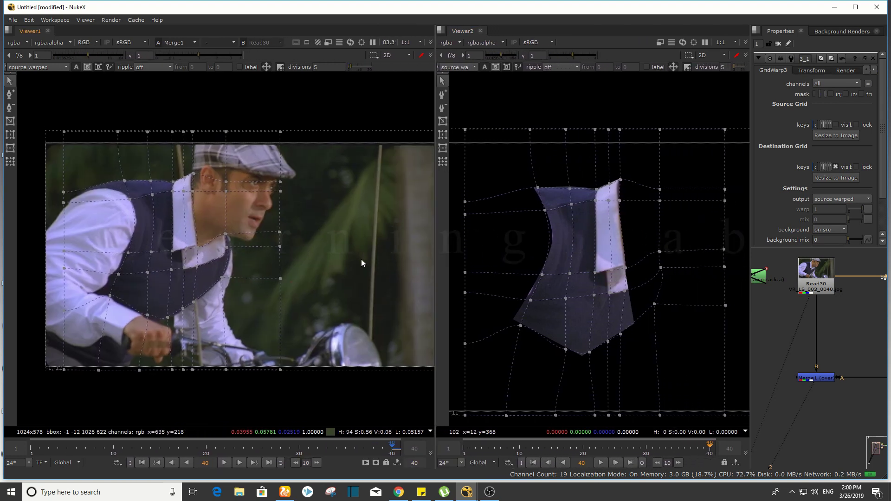
pyautogui.scroll(-2, 364, 266)
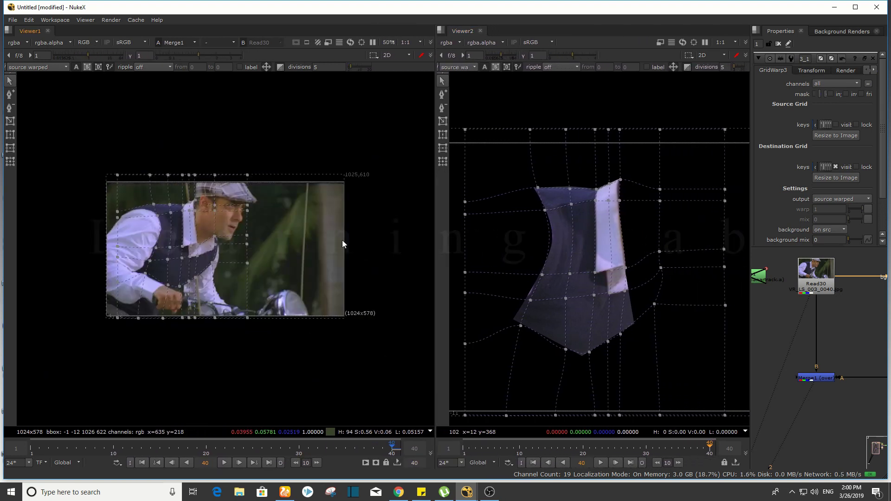
pyautogui.scroll(1, 353, 253)
pyautogui.press('o')
pyautogui.moveTo(323, 248); pyautogui.dragTo(342, 244)
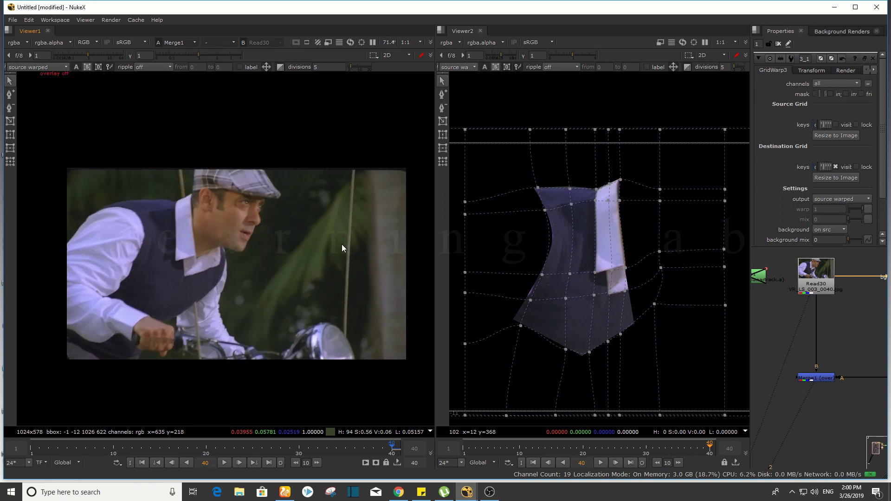
pyautogui.scroll(-2, 796, 313)
pyautogui.scroll(-3, 786, 289)
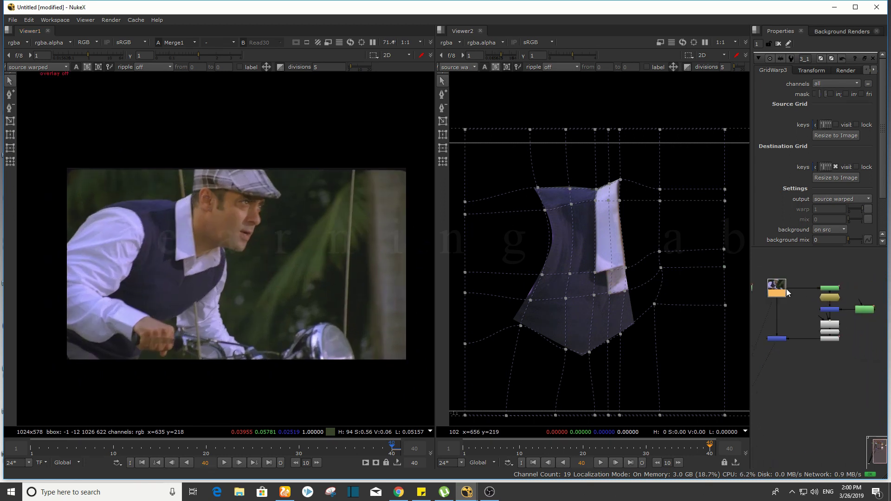
# Collapse the properties and node graph panels so both viewers fill the window
pyautogui.click(767, 353)
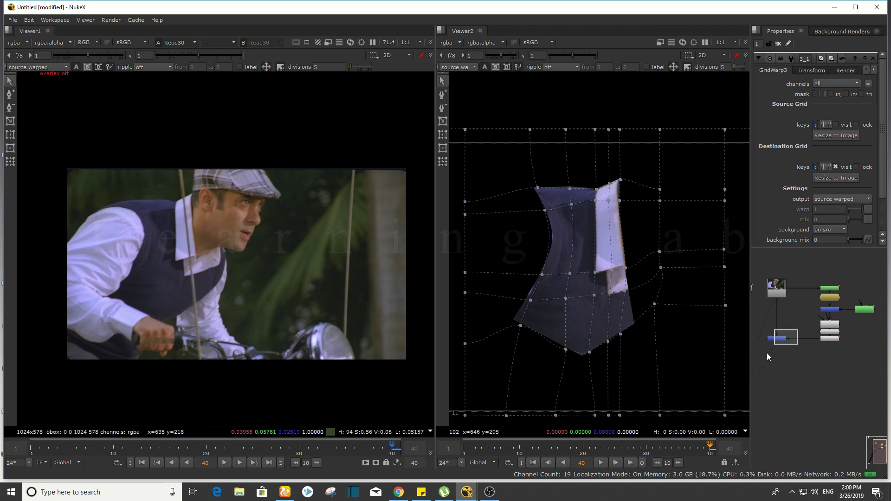
pyautogui.moveTo(767, 352); pyautogui.dragTo(767, 348)
pyautogui.scroll(-3, 643, 247)
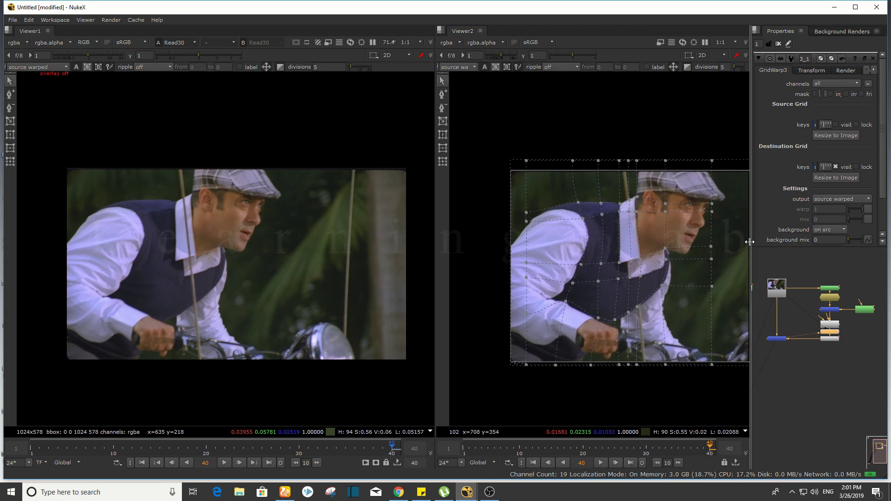
pyautogui.moveTo(750, 242); pyautogui.dragTo(888, 245)
pyautogui.scroll(2, 787, 256)
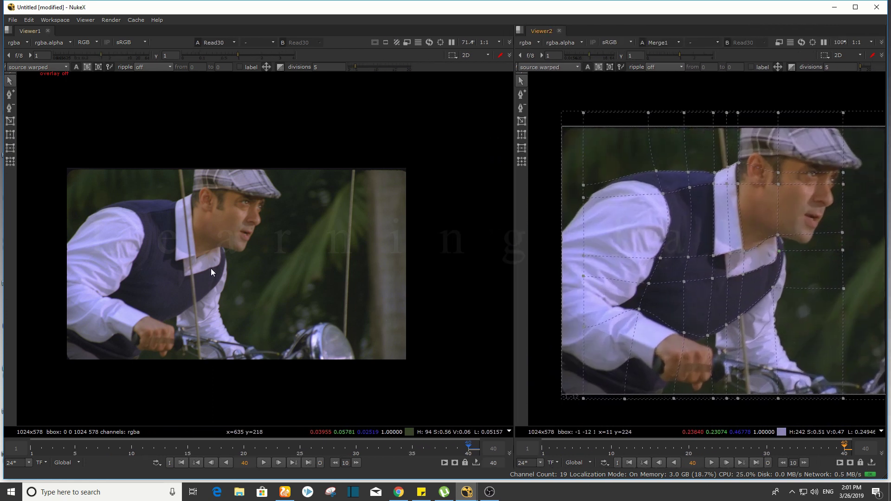
pyautogui.scroll(2, 249, 253)
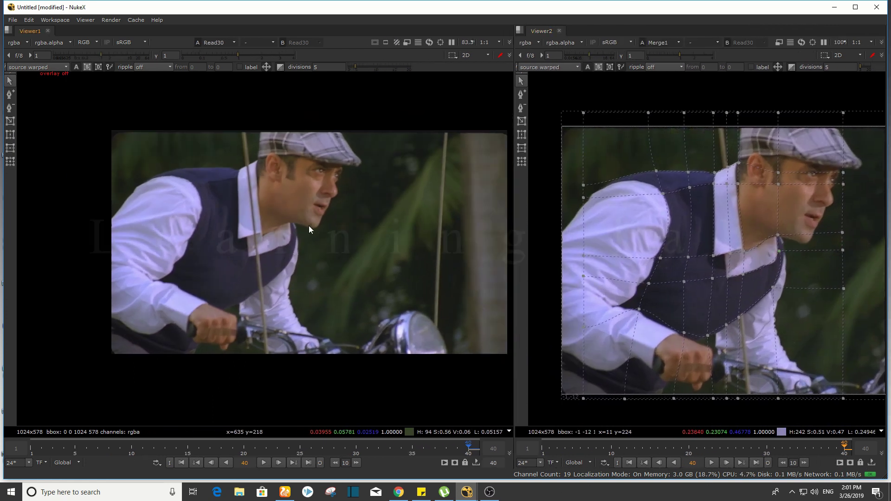
pyautogui.scroll(2, 309, 229)
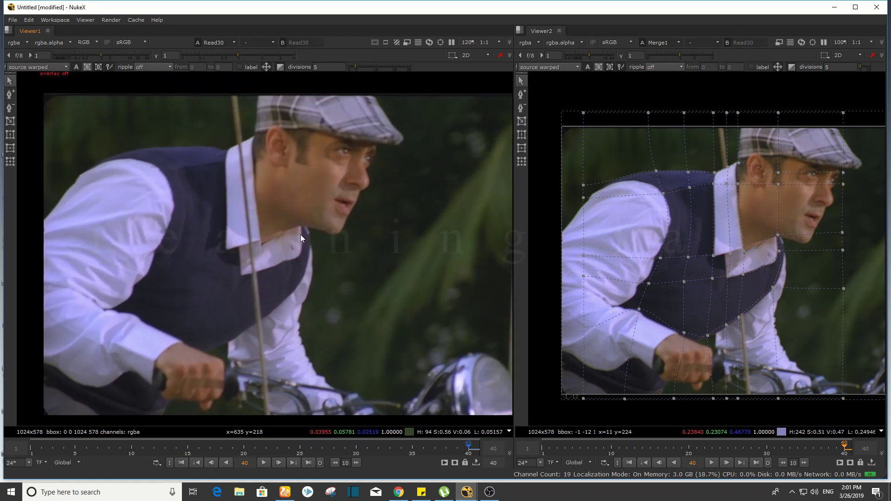
# Reposition both images, view the Merge1 composite, and play backward to frame 30
pyautogui.moveTo(649, 218); pyautogui.dragTo(645, 223)
pyautogui.moveTo(226, 245); pyautogui.dragTo(244, 232)
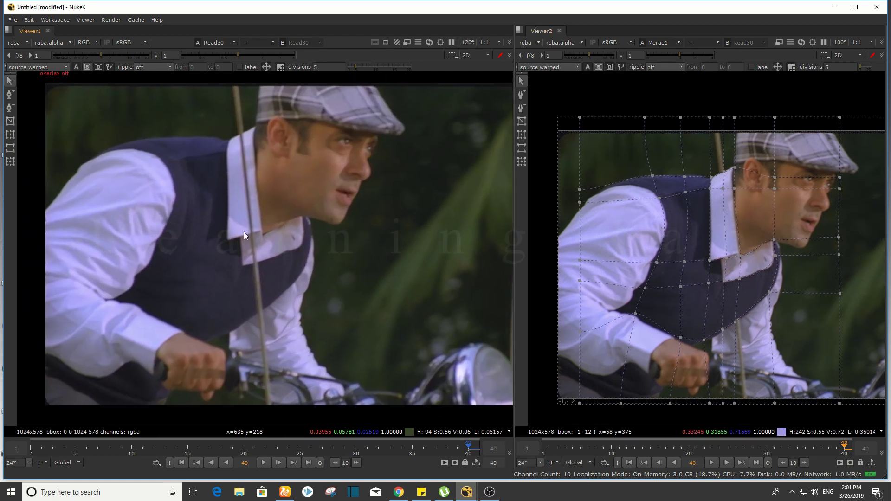
pyautogui.press('2')
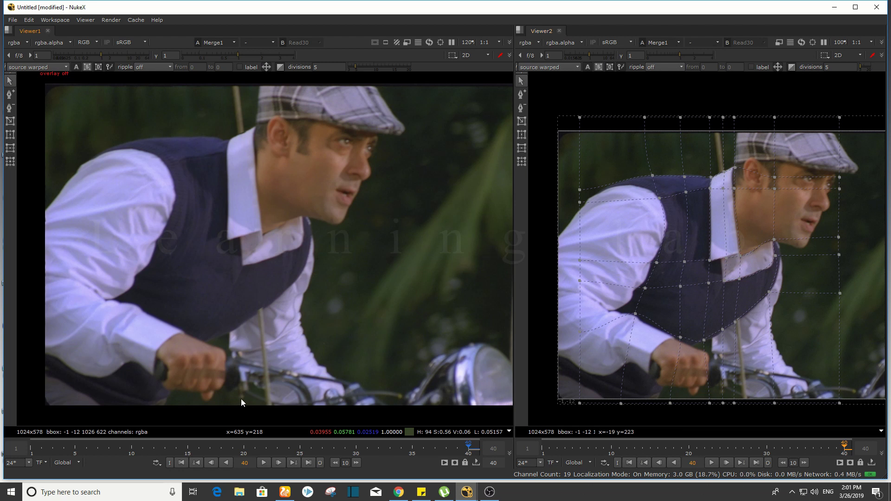
pyautogui.press('j')
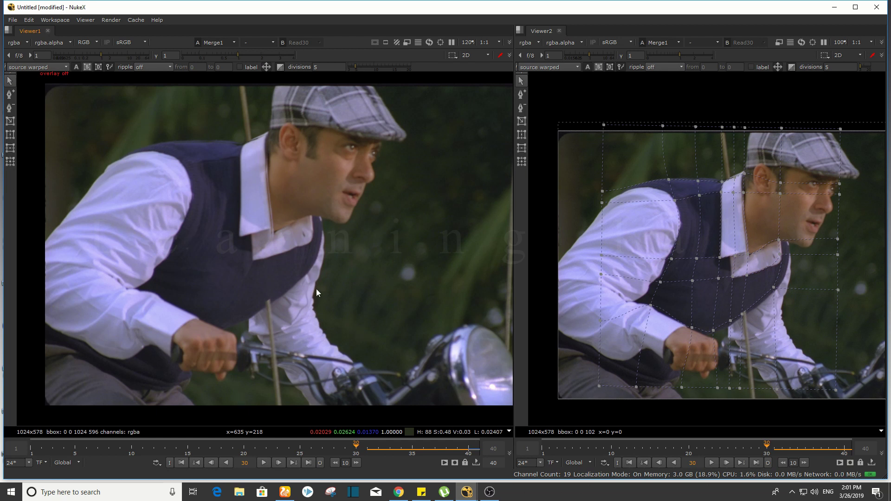
# Zoom in on the collar and compare the original Read30 plate with the patched result
pyautogui.press('Up')
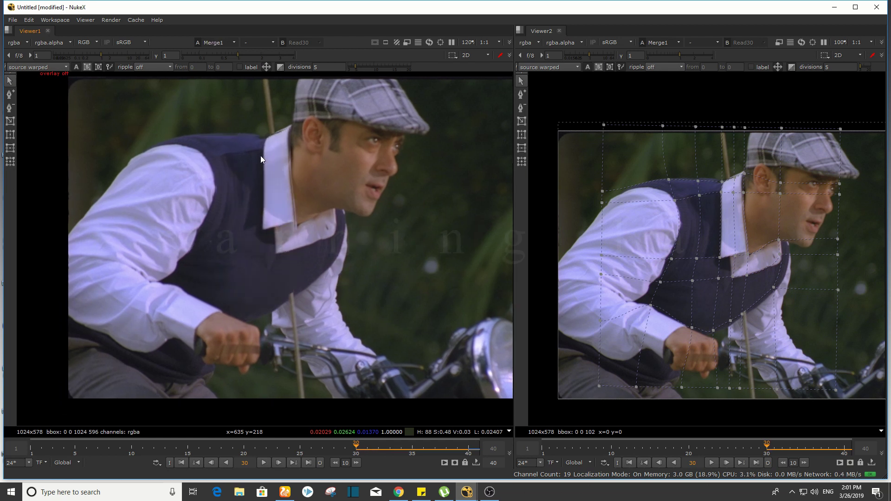
pyautogui.scroll(2, 261, 157)
pyautogui.press('Up')
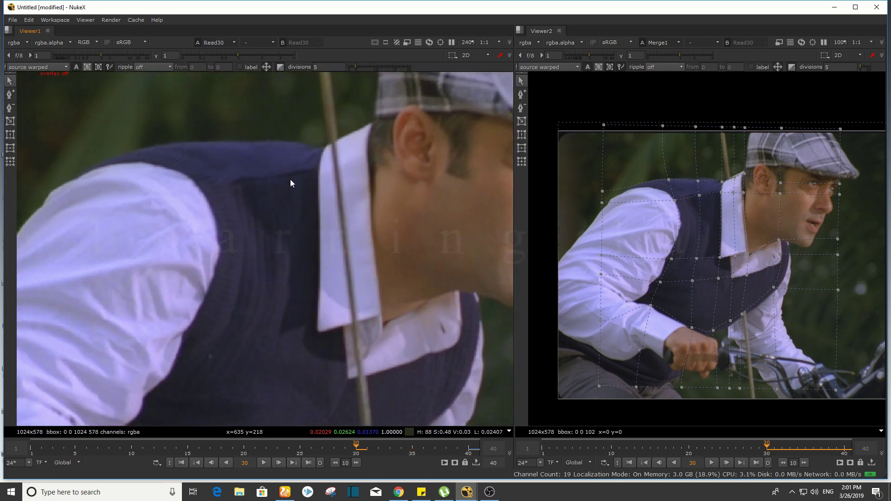
pyautogui.press('Up')
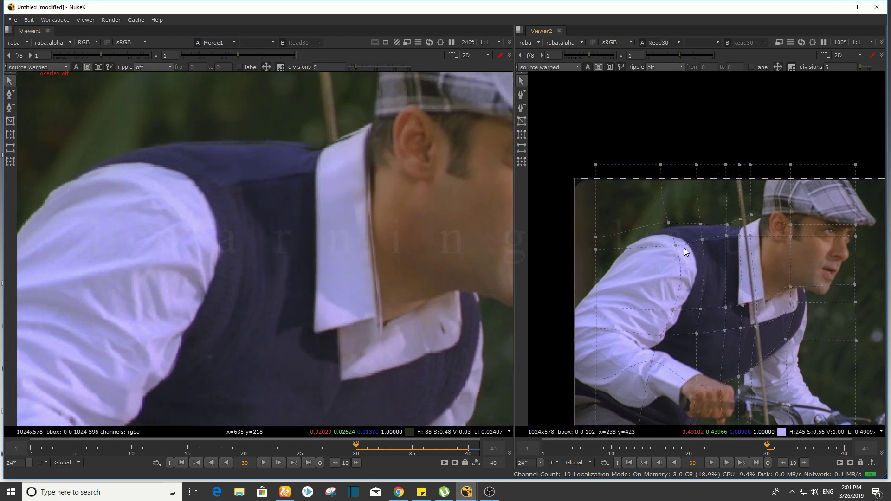
pyautogui.press('Up')
pyautogui.press('Up')
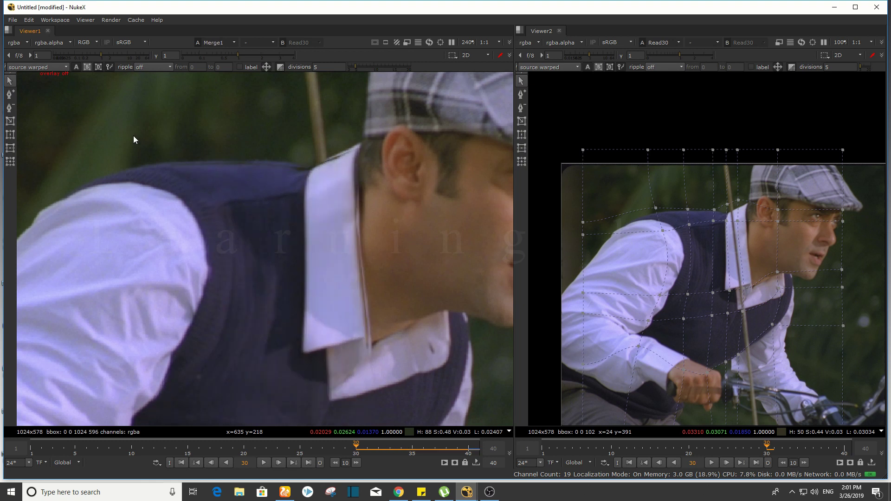
pyautogui.moveTo(132, 136); pyautogui.dragTo(402, 252)
pyautogui.press('Up')
pyautogui.press('Up')
pyautogui.press('Up')
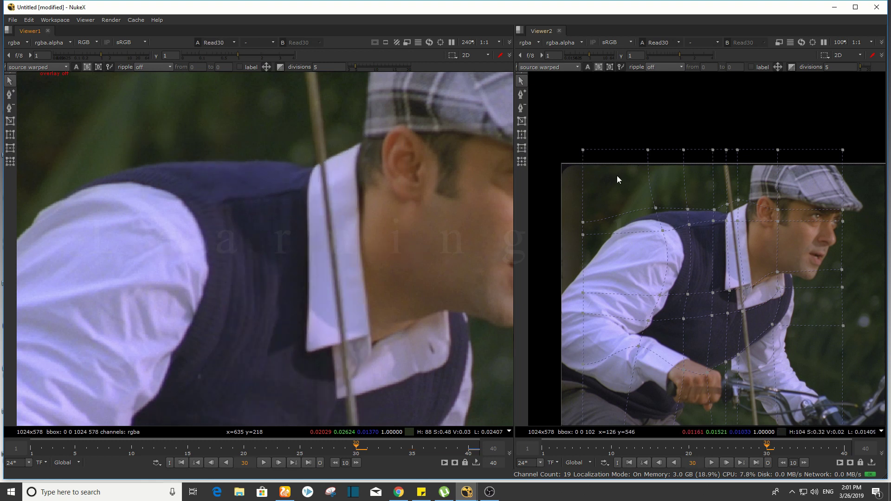
pyautogui.scroll(-2, 663, 161)
# Marquee-select the upper grid points around the head and collar and nudge them up twice
pyautogui.moveTo(681, 180); pyautogui.dragTo(835, 241)
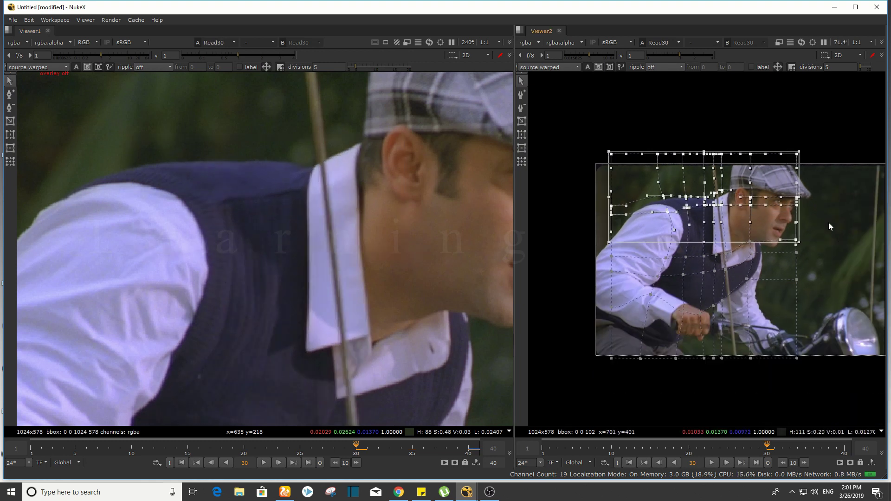
pyautogui.moveTo(840, 150)
pyautogui.mouseDown()
pyautogui.moveTo(584, 256)
pyautogui.moveTo(585, 217)
pyautogui.mouseUp()
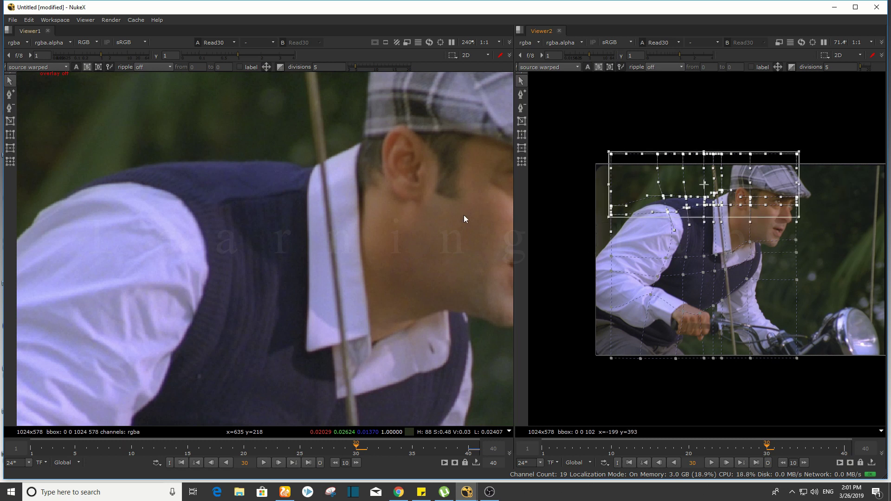
pyautogui.press('2')
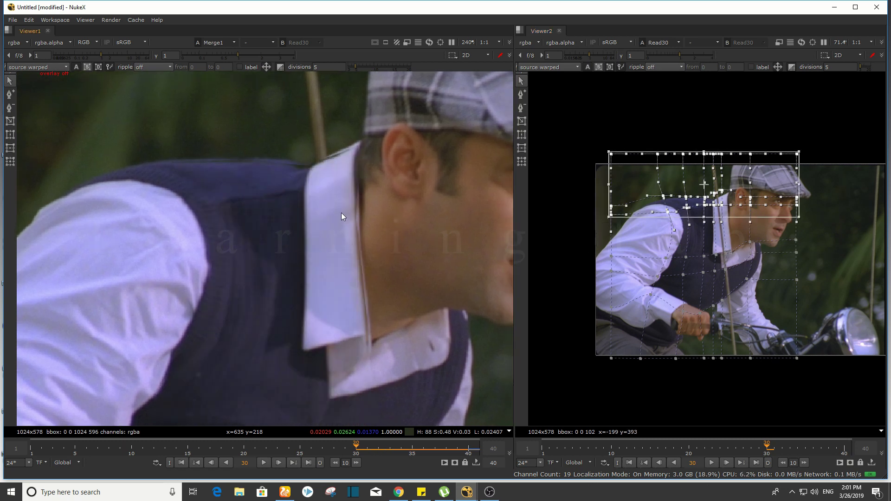
pyautogui.press('KP_8')
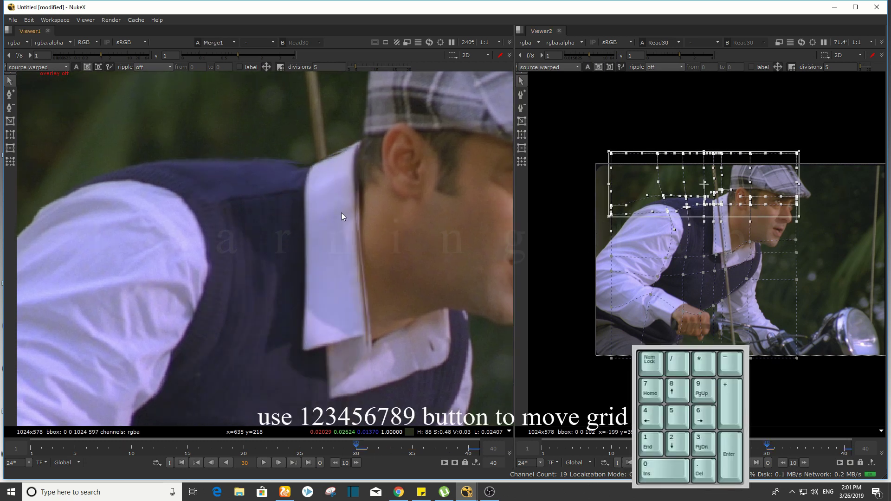
pyautogui.press('KP_8')
# Flip Viewer1 between Read30 and Merge1 to compare the original and patched collar
pyautogui.press('1')
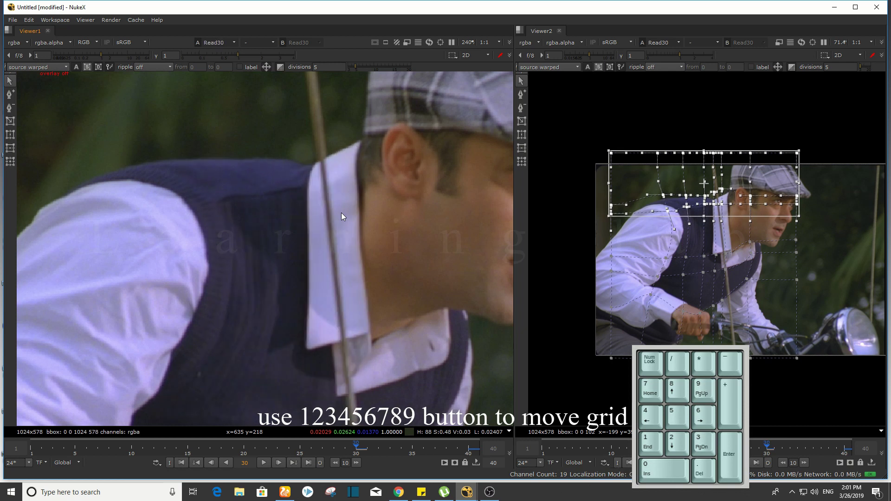
pyautogui.press('2')
pyautogui.press('1')
pyautogui.press('2')
pyautogui.press('1')
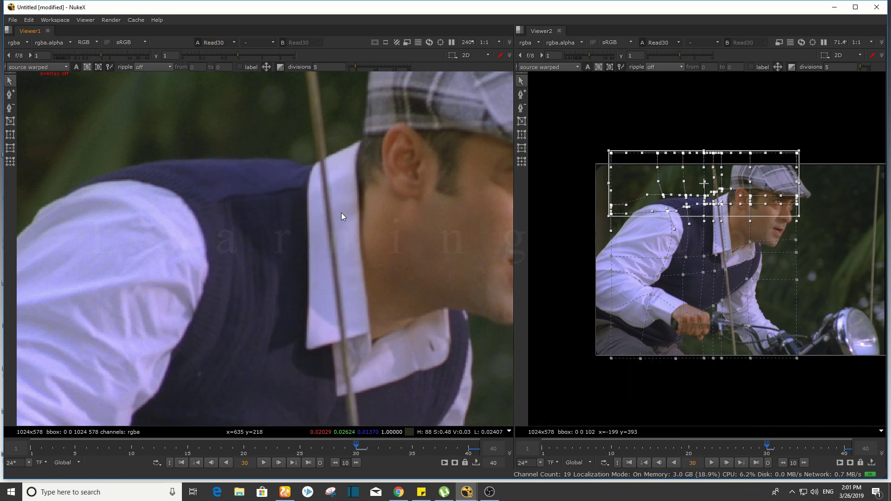
pyautogui.press('2')
pyautogui.press('1')
pyautogui.press('2')
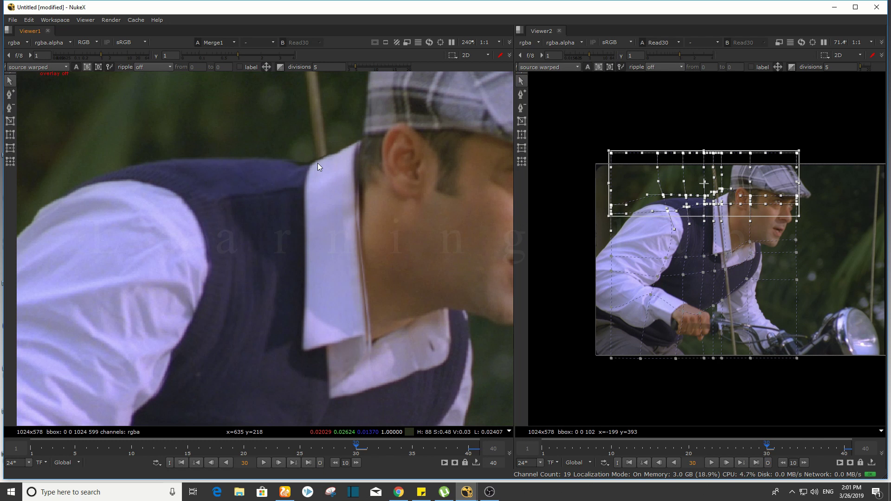
# Reframe the close-up on the rider and select a column of grid points by the face
pyautogui.scroll(-2, 318, 162)
pyautogui.moveTo(319, 163); pyautogui.dragTo(275, 130)
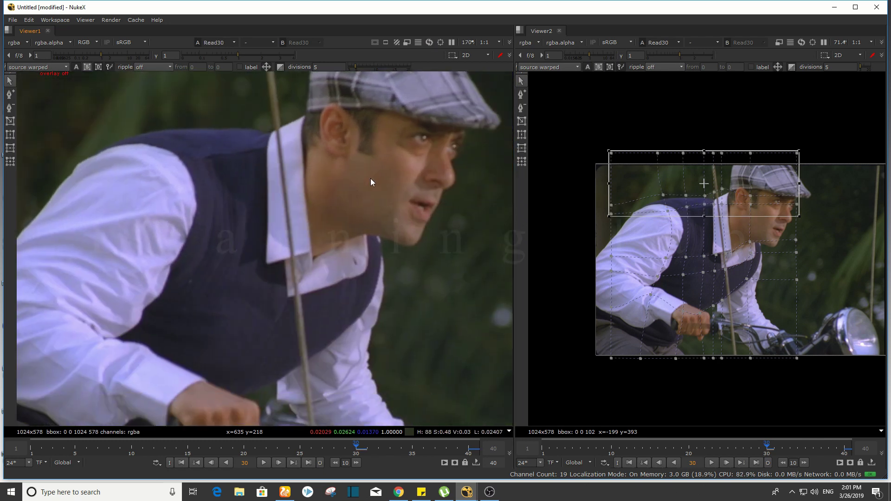
pyautogui.moveTo(206, 91); pyautogui.dragTo(266, 154)
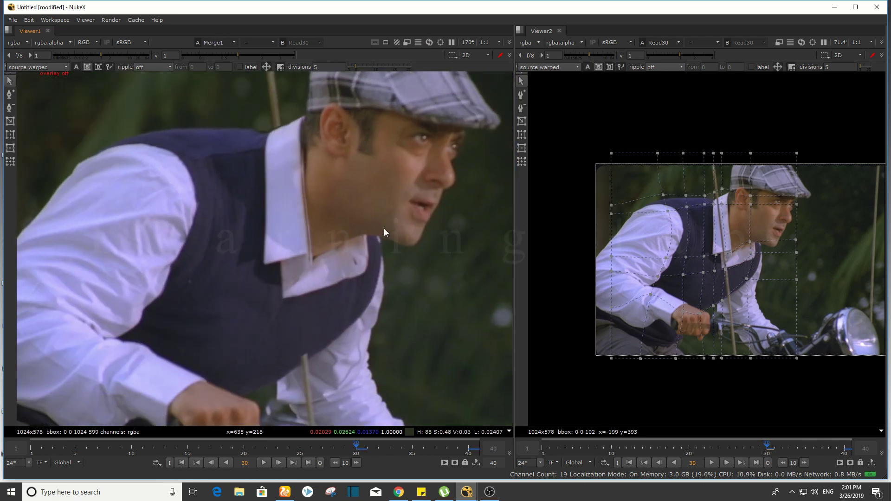
pyautogui.scroll(-1, 384, 228)
pyautogui.moveTo(869, 216); pyautogui.dragTo(821, 214)
pyautogui.moveTo(831, 116); pyautogui.dragTo(644, 390)
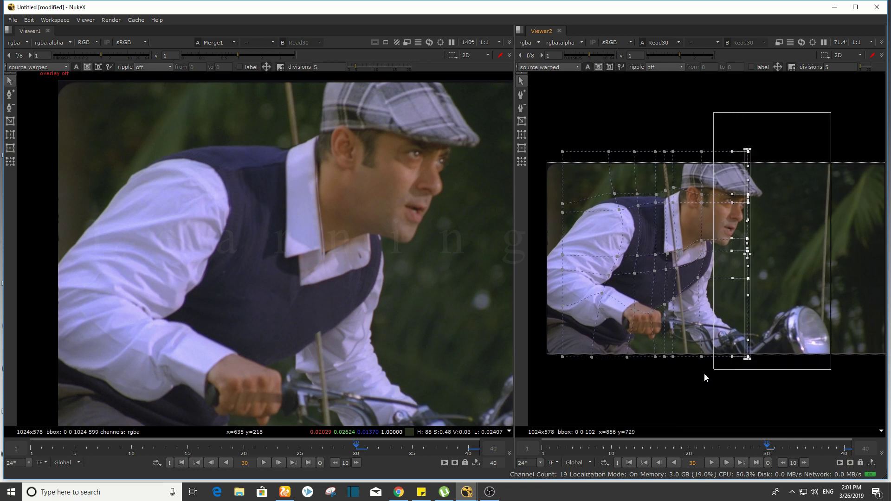
pyautogui.scroll(2, 321, 241)
pyautogui.moveTo(321, 238); pyautogui.dragTo(338, 237)
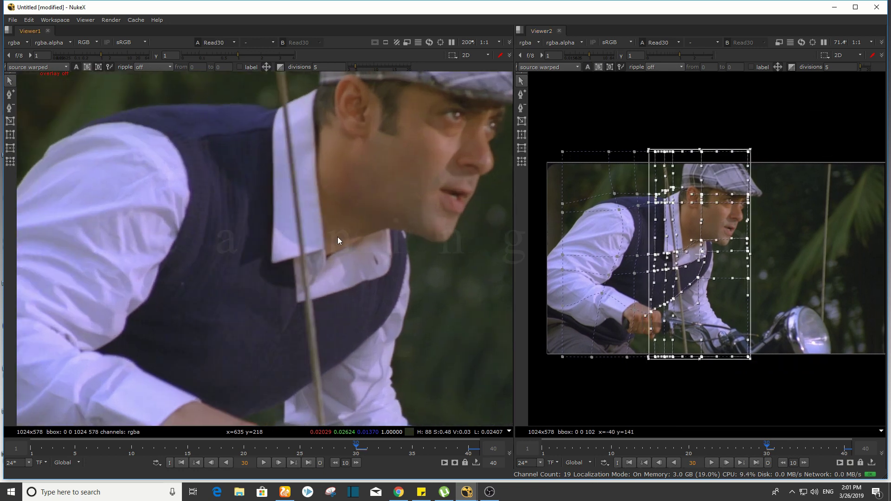
# Flip Viewer1 between Read30 and Merge1 to compare the original and patched frame
pyautogui.press('2')
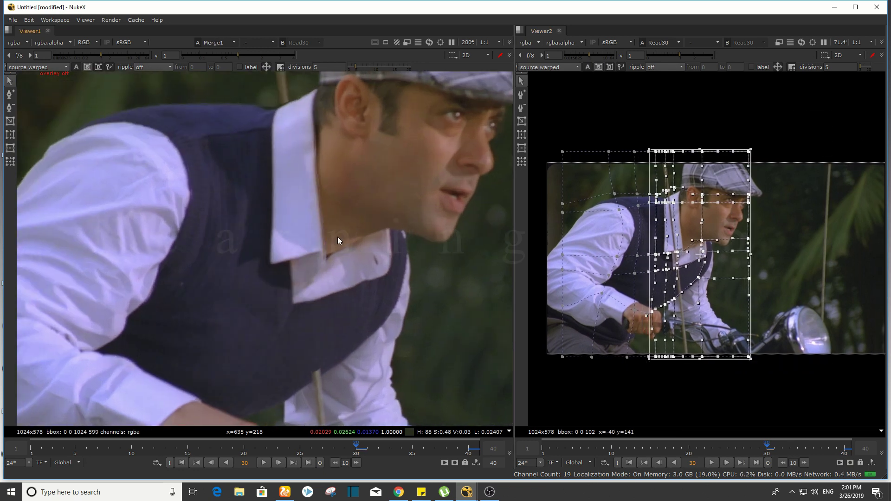
pyautogui.press('1')
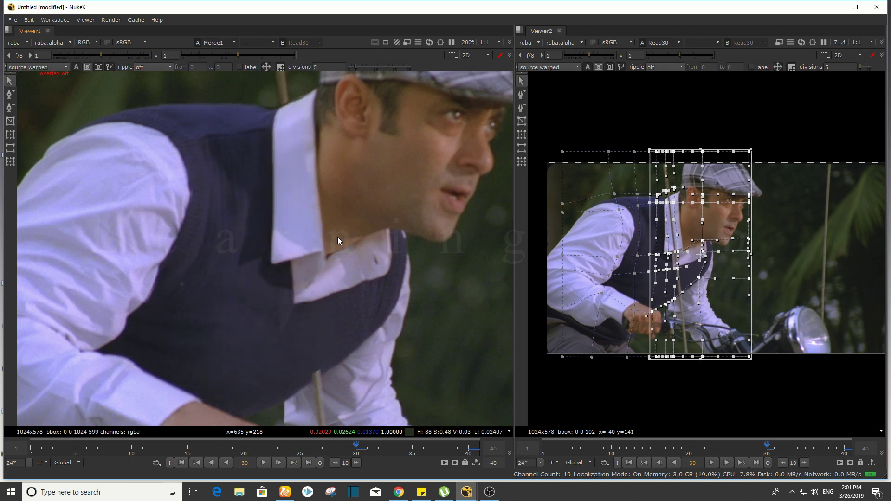
pyautogui.press('2')
pyautogui.press('1')
pyautogui.press('2')
pyautogui.press('1')
pyautogui.press('2')
pyautogui.press('1')
pyautogui.press('2')
pyautogui.press('1')
pyautogui.press('2')
pyautogui.press('1')
pyautogui.press('2')
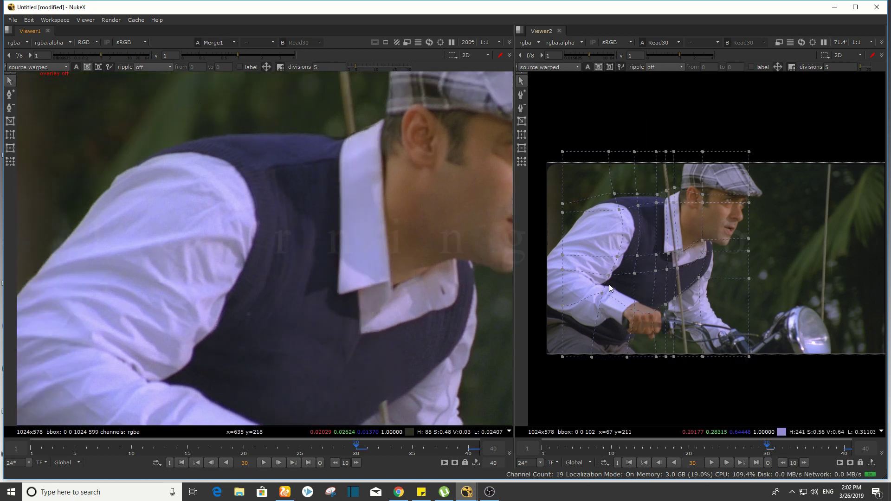
# Select the grid points at the vest's left shoulder edge and nudge them
pyautogui.scroll(3, 632, 208)
pyautogui.scroll(-1, 650, 227)
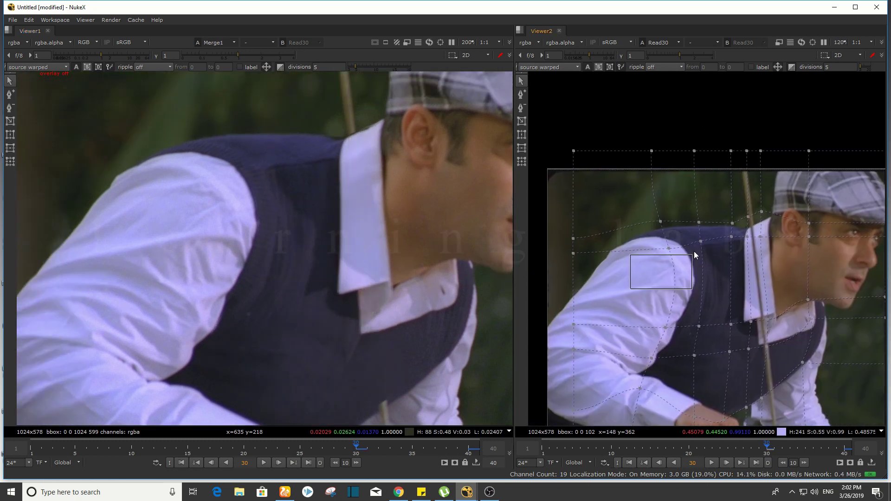
pyautogui.moveTo(710, 241); pyautogui.dragTo(709, 238)
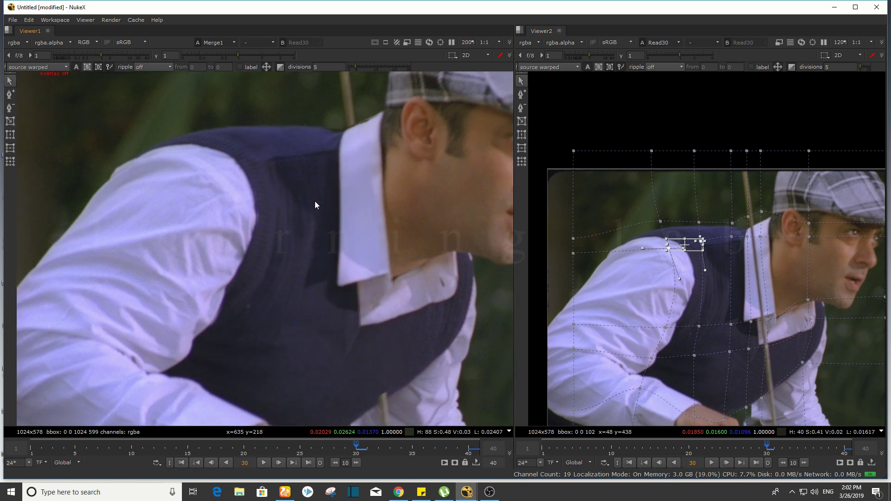
pyautogui.press('2')
pyautogui.press('1')
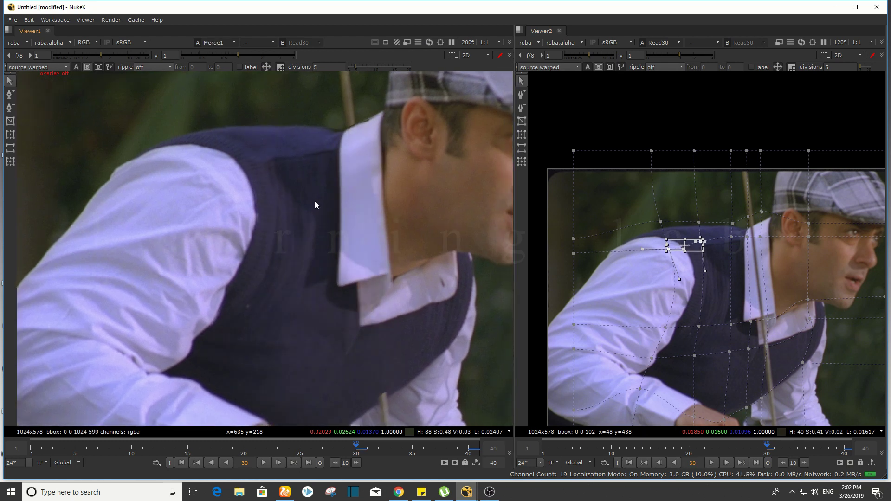
pyautogui.press('2')
pyautogui.press('1')
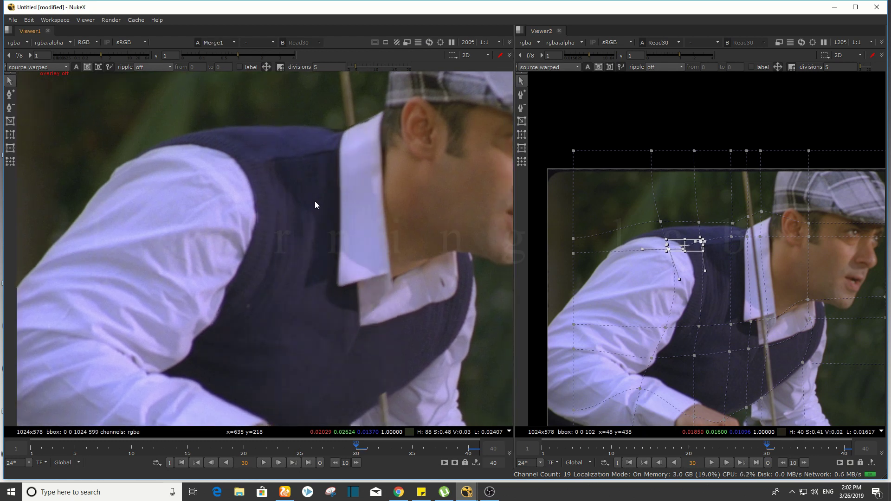
pyautogui.press('2')
pyautogui.press('1')
pyautogui.press('2')
pyautogui.press('1')
# Compare the original plate and the patched frame after the shoulder adjustment
pyautogui.press('2')
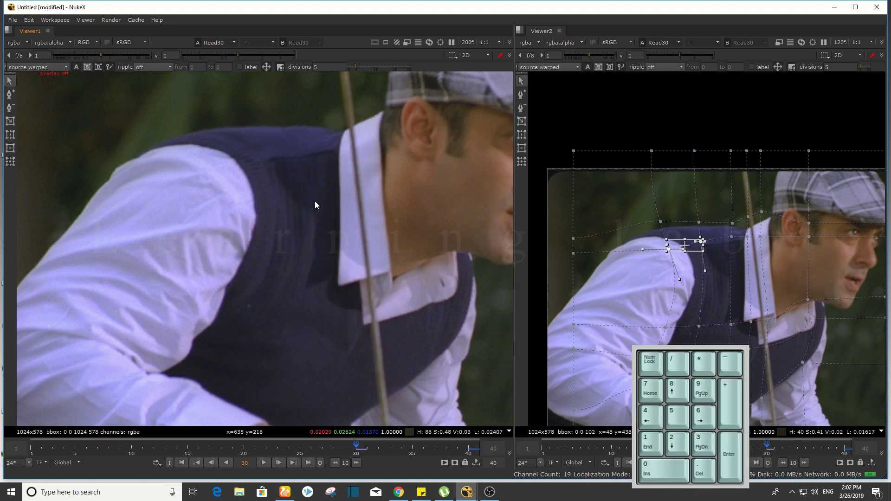
pyautogui.press('1')
pyautogui.press('2')
pyautogui.press('1')
pyautogui.press('2')
pyautogui.press('1')
pyautogui.press('2')
pyautogui.press('1')
pyautogui.press('2')
pyautogui.press('1')
pyautogui.press('2')
pyautogui.press('1')
# Recheck the patched shoulder against Read30 up close, then shift the warp view toward the vest
pyautogui.scroll(-2, 325, 228)
pyautogui.scroll(2, 334, 269)
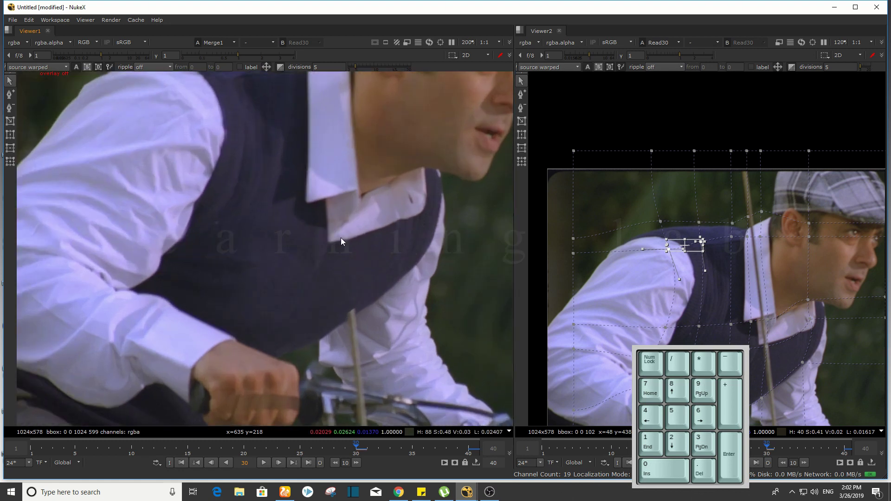
pyautogui.press('2')
pyautogui.press('1')
pyautogui.press('2')
pyautogui.press('1')
pyautogui.press('2')
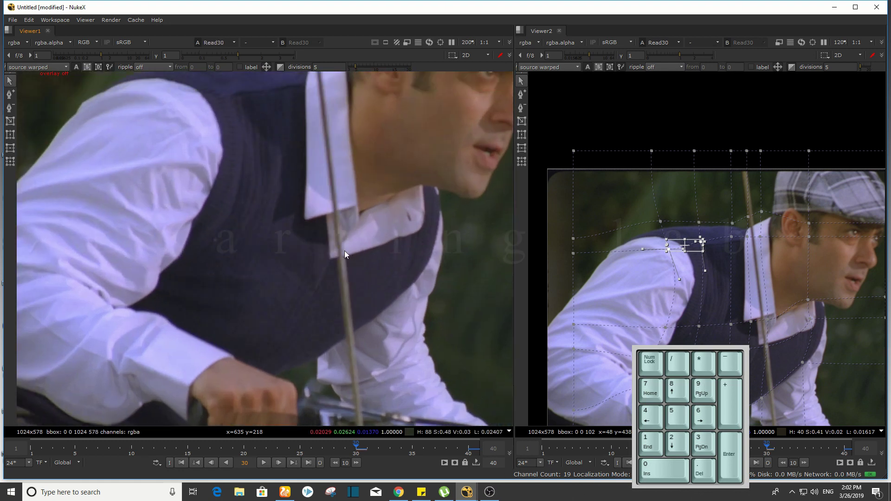
pyautogui.press('1')
pyautogui.press('2')
pyautogui.press('1')
pyautogui.press('2')
pyautogui.press('1')
pyautogui.press('2')
pyautogui.press('1')
pyautogui.press('2')
pyautogui.press('1')
pyautogui.press('2')
pyautogui.press('1')
pyautogui.press('2')
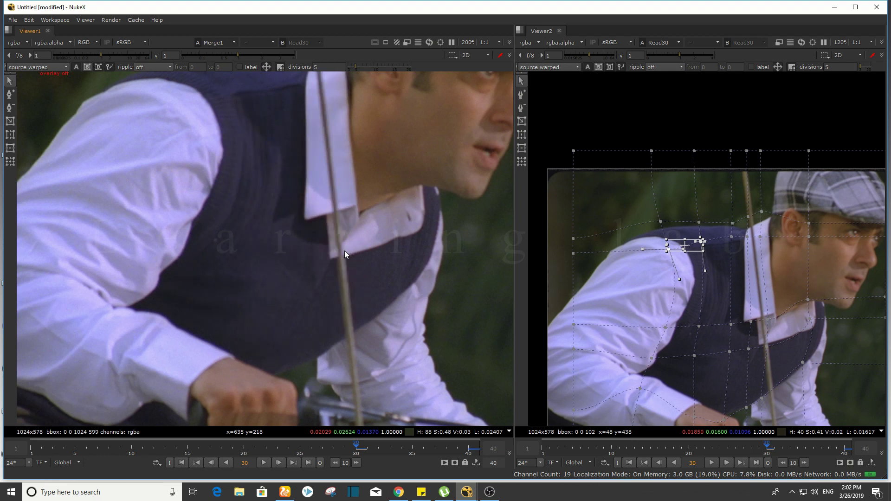
pyautogui.press('1')
pyautogui.moveTo(723, 340); pyautogui.dragTo(644, 291)
# Bring the collar and pole into view and compare Merge1 against the original plate
pyautogui.moveTo(343, 244); pyautogui.dragTo(388, 261)
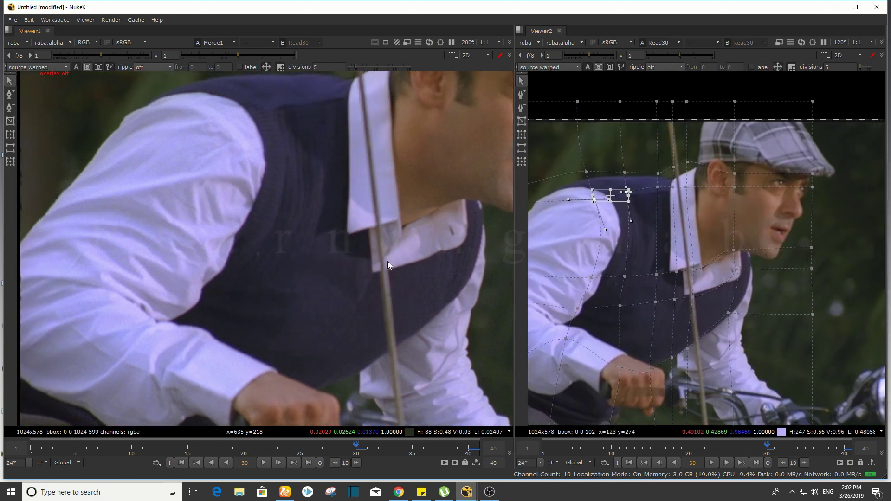
pyautogui.press('2')
pyautogui.press('1')
pyautogui.press('2')
pyautogui.press('1')
pyautogui.press('2')
pyautogui.press('1')
pyautogui.scroll(3, 619, 263)
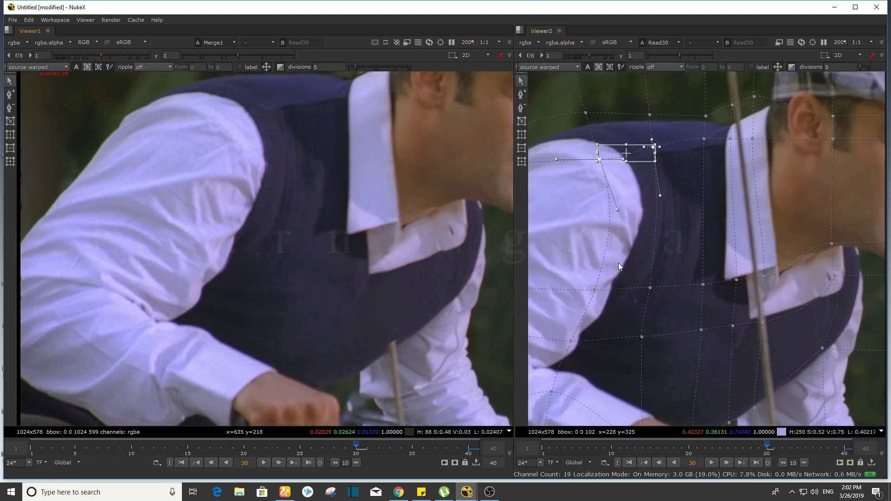
# Select the grid points around the collar and check whether the pole still shows
pyautogui.moveTo(742, 211); pyautogui.dragTo(657, 310)
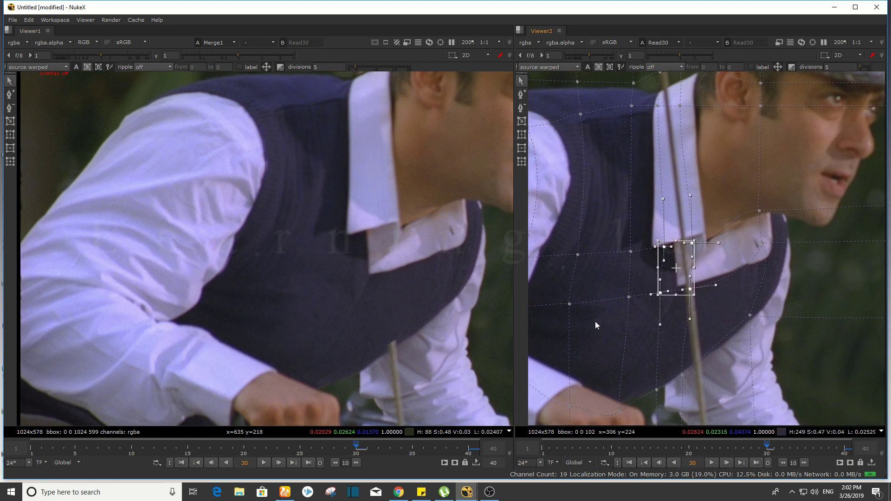
pyautogui.press('2')
pyautogui.press('1')
pyautogui.press('2')
pyautogui.press('1')
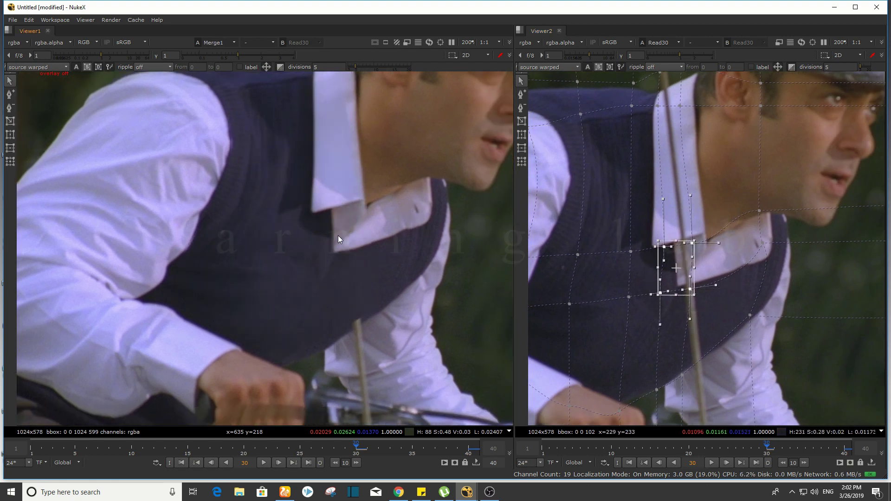
pyautogui.press('2')
pyautogui.press('1')
pyautogui.press('2')
pyautogui.press('1')
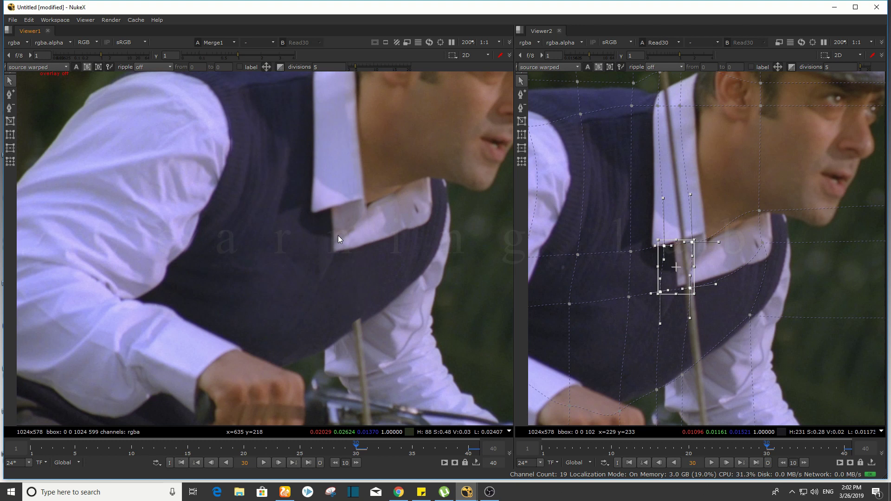
pyautogui.press('2')
pyautogui.press('1')
# Nudge the selected collar grid points right three times, checking Merge1 between nudges
pyautogui.press('KP_6')
pyautogui.press('KP_6')
pyautogui.press('2')
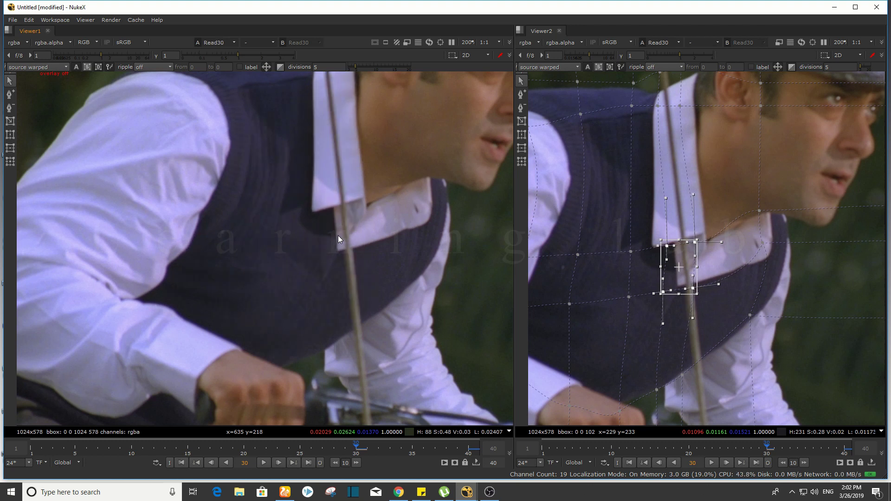
pyautogui.press('1')
pyautogui.press('KP_6')
pyautogui.press('2')
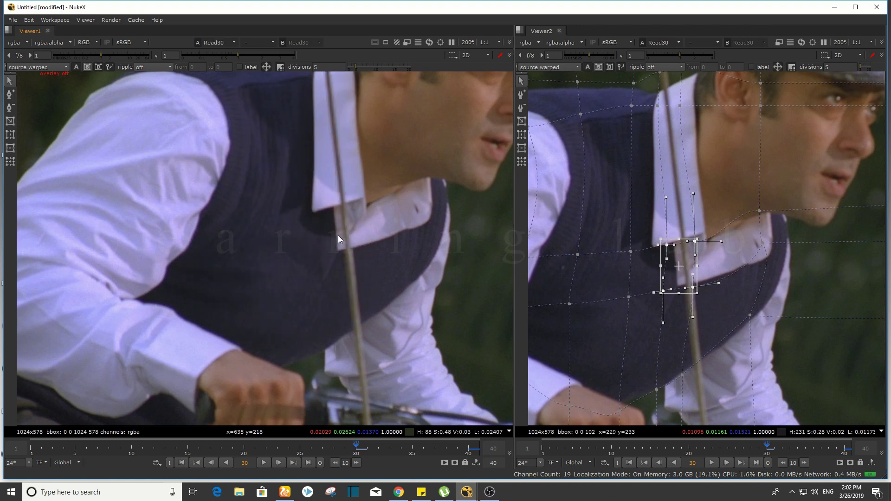
pyautogui.press('1')
pyautogui.press('KP_6')
# Confirm the pole is gone at the collar by toggling between the cleaned result and the original plate
pyautogui.press('2')
pyautogui.press('1')
pyautogui.press('2')
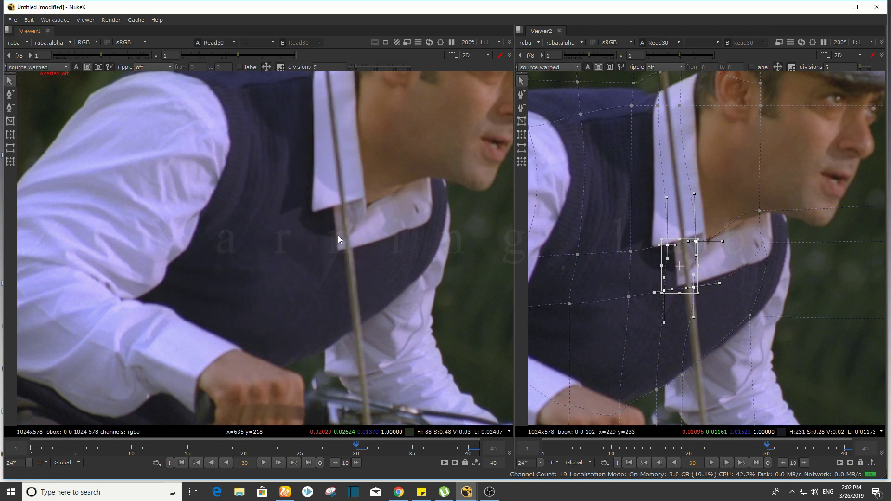
pyautogui.press('1')
pyautogui.press('2')
pyautogui.press('1')
pyautogui.press('2')
pyautogui.press('1')
pyautogui.press('3')
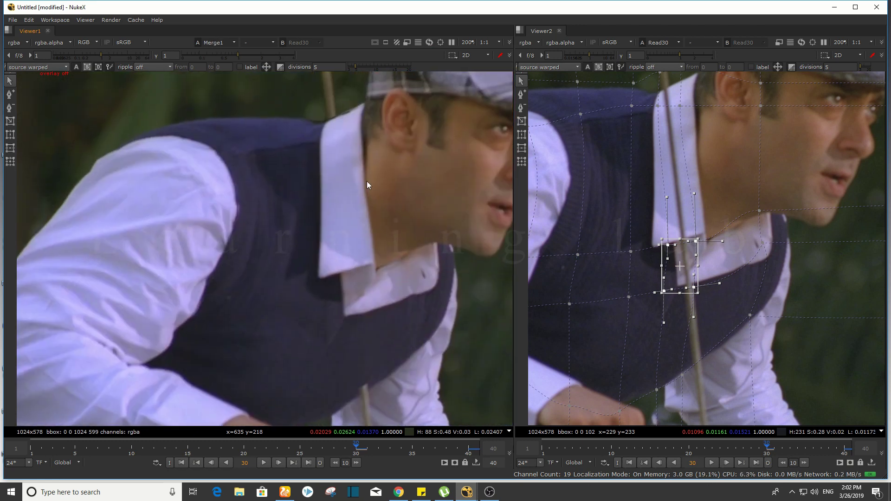
pyautogui.press('1')
pyautogui.press('2')
pyautogui.press('1')
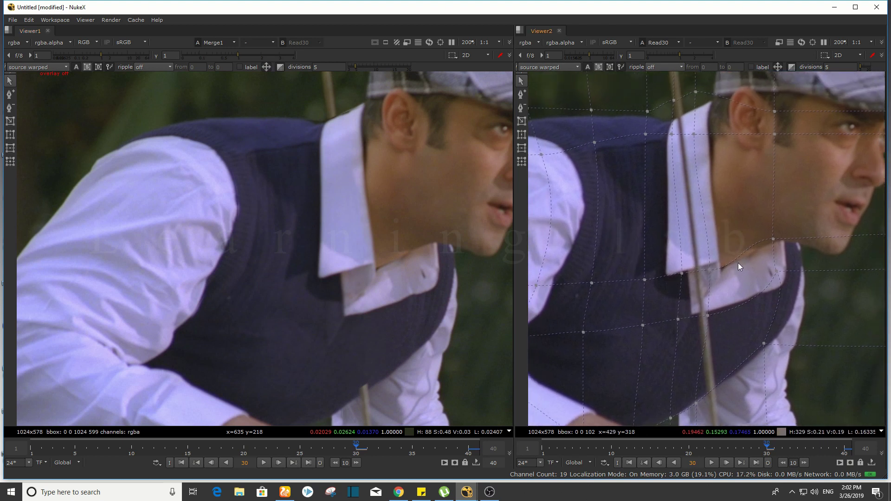
pyautogui.press('space')
pyautogui.press('space')
# Reveal the node graph, select GridWarp3_1 and display its isolated warped vest patch in Viewer2
pyautogui.scroll(-5, 692, 296)
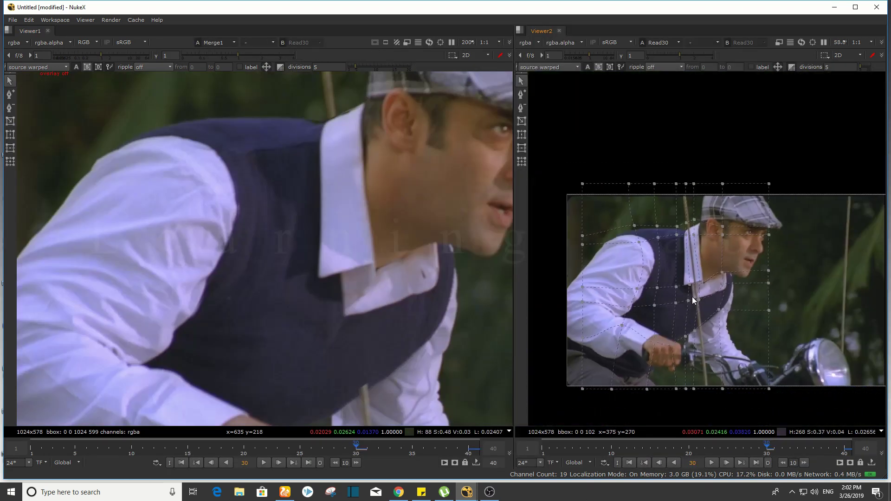
pyautogui.scroll(-3, 743, 295)
pyautogui.press('space')
pyautogui.press('space')
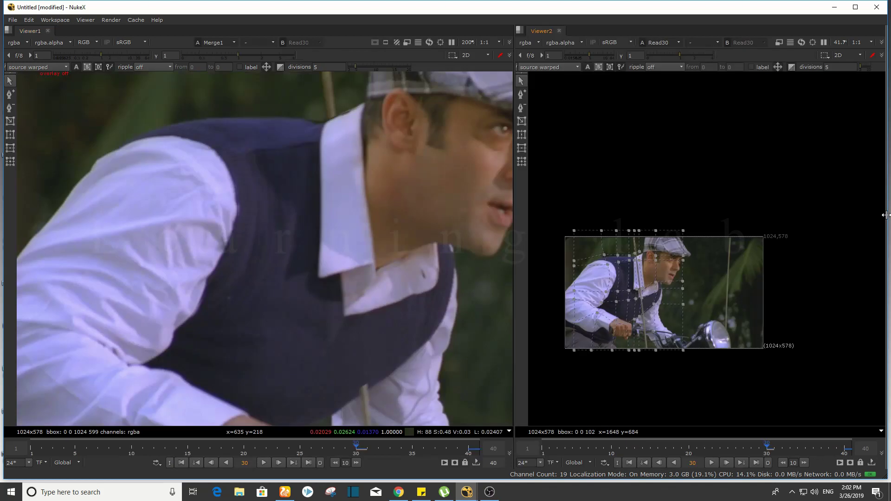
pyautogui.moveTo(887, 222); pyautogui.dragTo(720, 214)
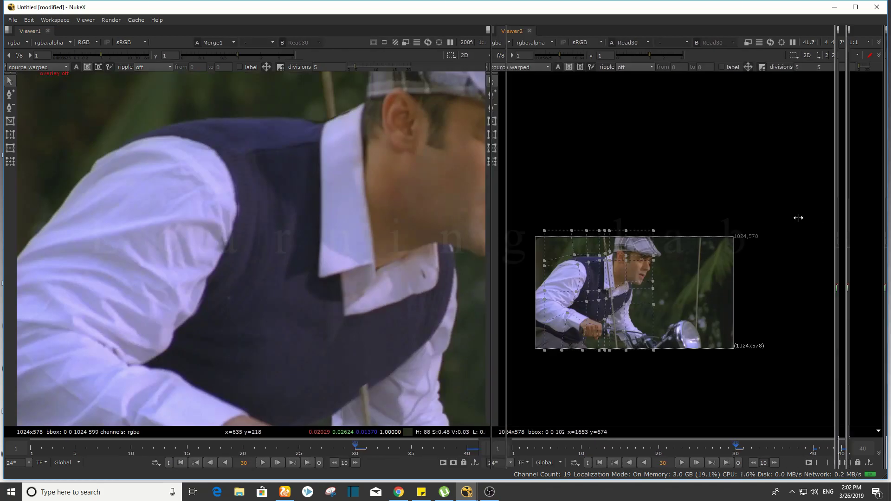
pyautogui.scroll(2, 806, 324)
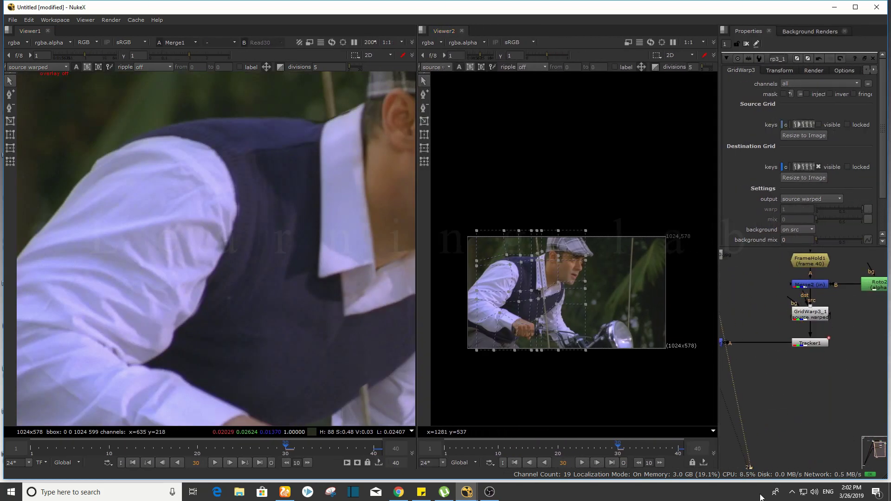
pyautogui.moveTo(607, 280); pyautogui.dragTo(650, 285)
pyautogui.click(806, 307)
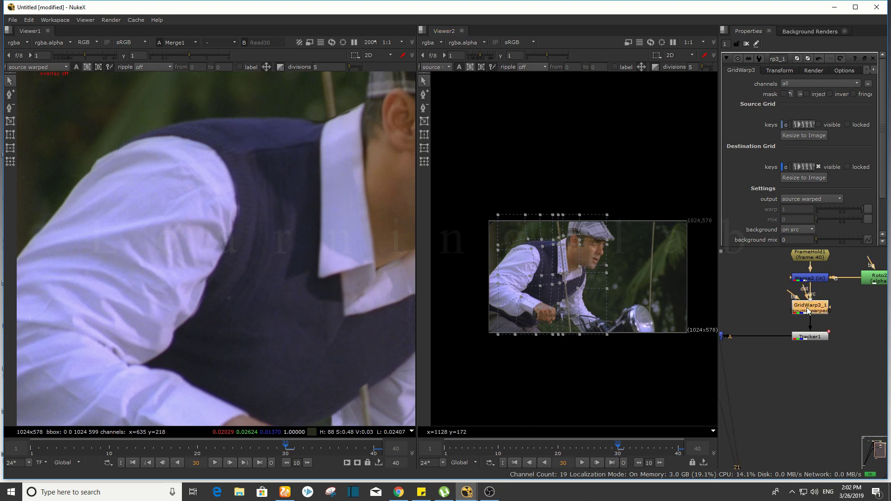
pyautogui.press('1')
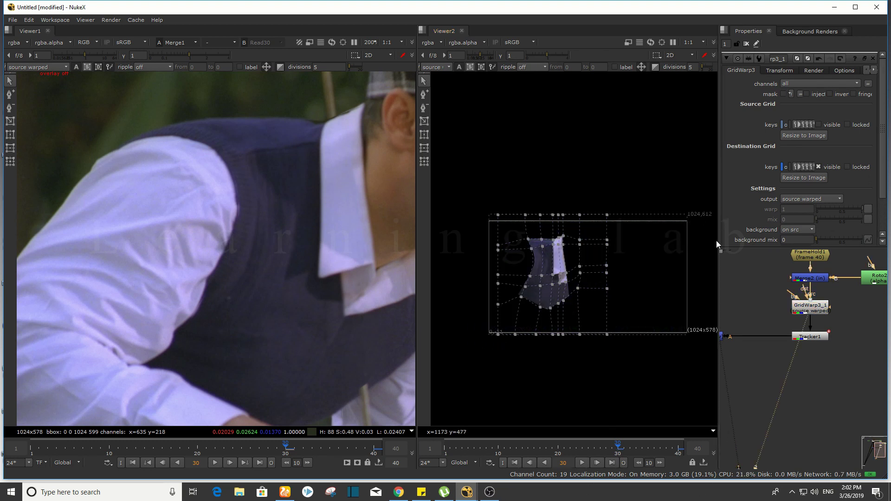
pyautogui.moveTo(719, 244); pyautogui.dragTo(886, 263)
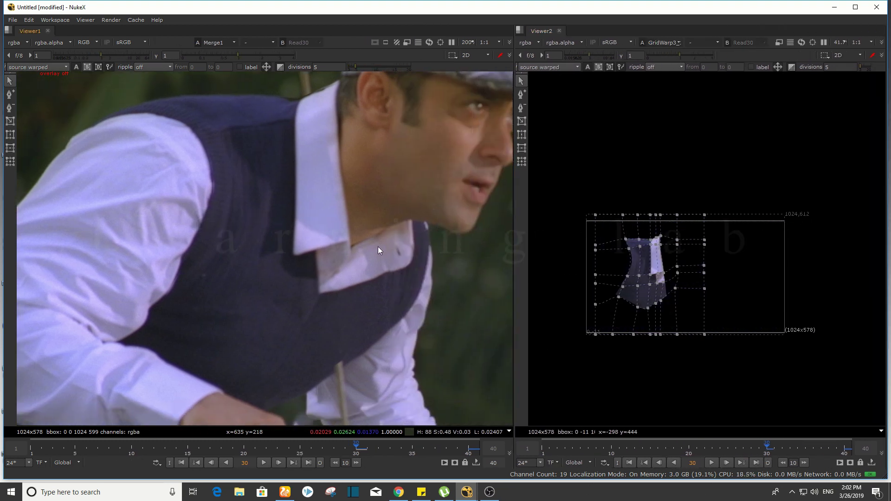
# Zoom Viewer2 in on the collar and neck of the warped vest patch
pyautogui.scroll(5, 683, 302)
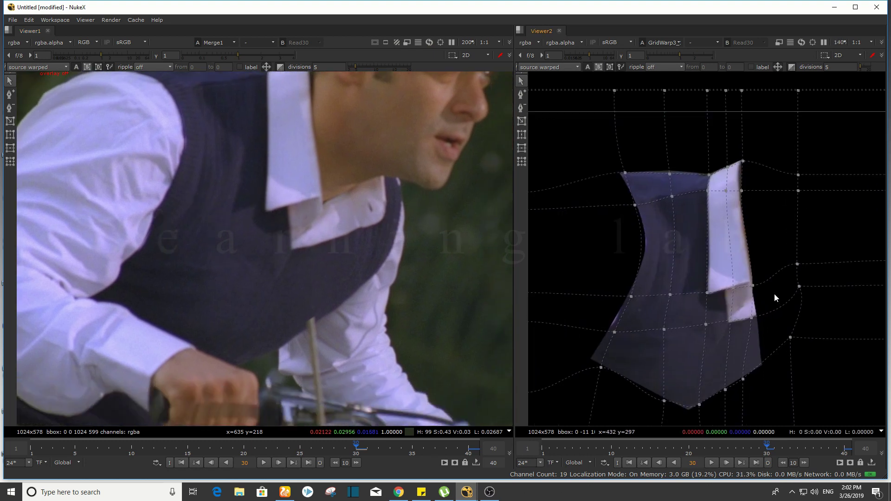
pyautogui.moveTo(774, 294); pyautogui.dragTo(768, 269)
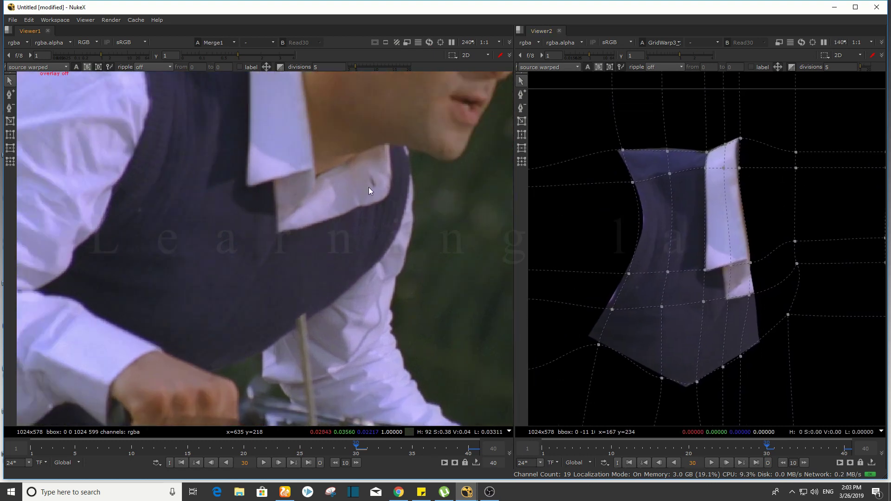
pyautogui.scroll(1, 339, 206)
pyautogui.moveTo(310, 130); pyautogui.dragTo(324, 185)
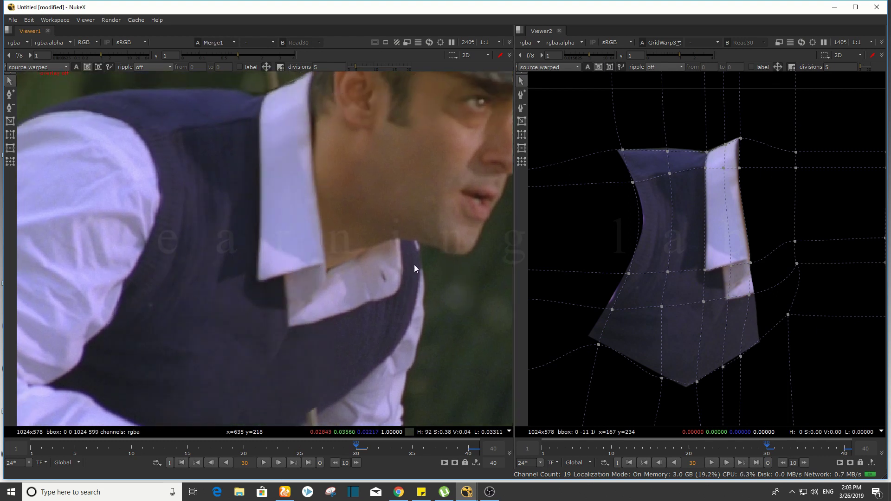
pyautogui.scroll(2, 422, 239)
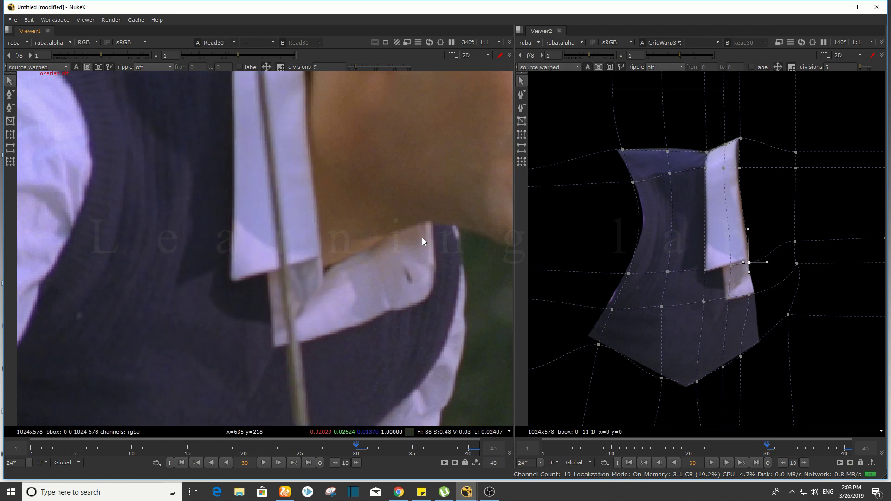
# Flip Viewer1 between the original plate with the pole and the cleaned result
pyautogui.press('1')
pyautogui.press('f')
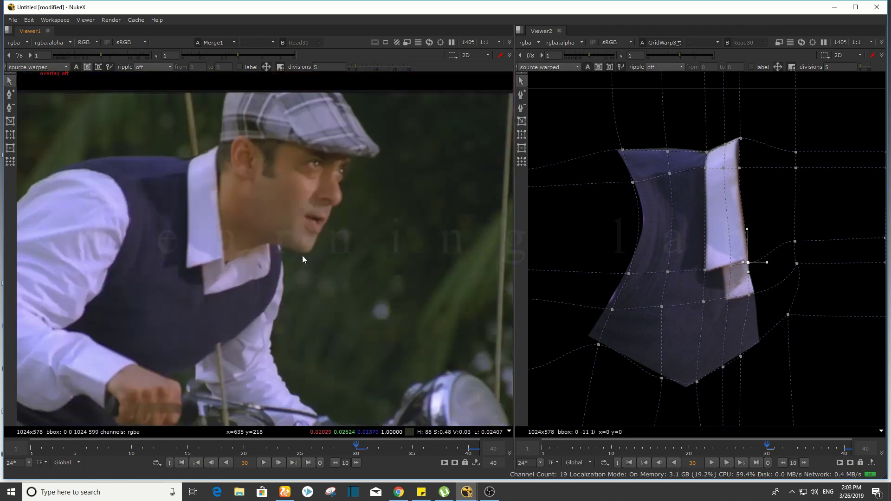
pyautogui.scroll(3, 291, 188)
pyautogui.press('1')
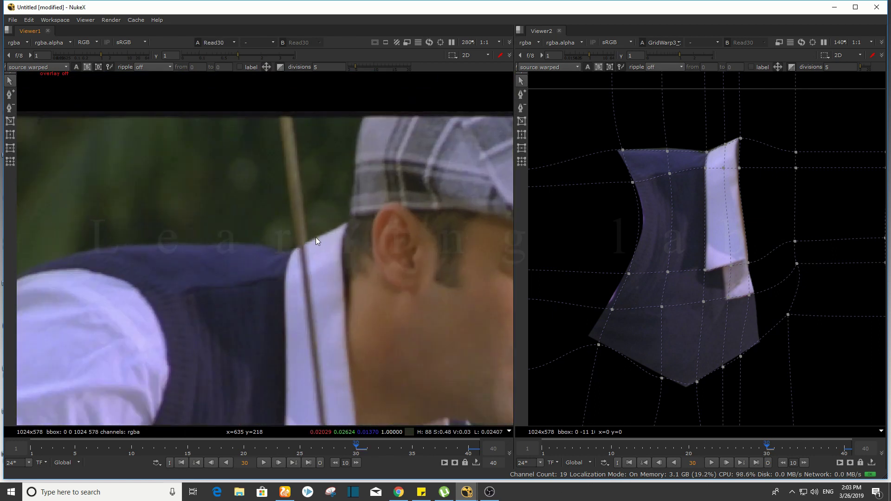
pyautogui.scroll(3, 747, 122)
pyautogui.scroll(2, 779, 121)
# Box-select the GridWarp3_1 collar-tip grid point and compare Read30 against Merge1
pyautogui.moveTo(779, 124); pyautogui.dragTo(646, 191)
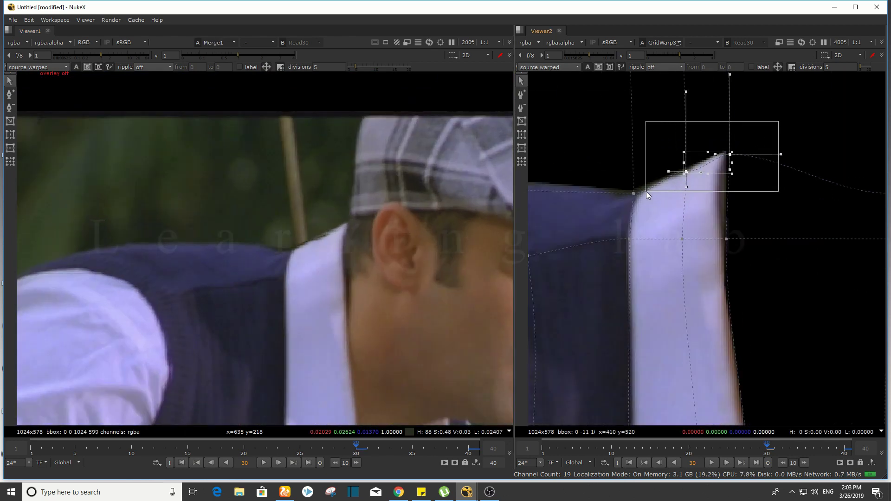
pyautogui.press('1')
pyautogui.press('2')
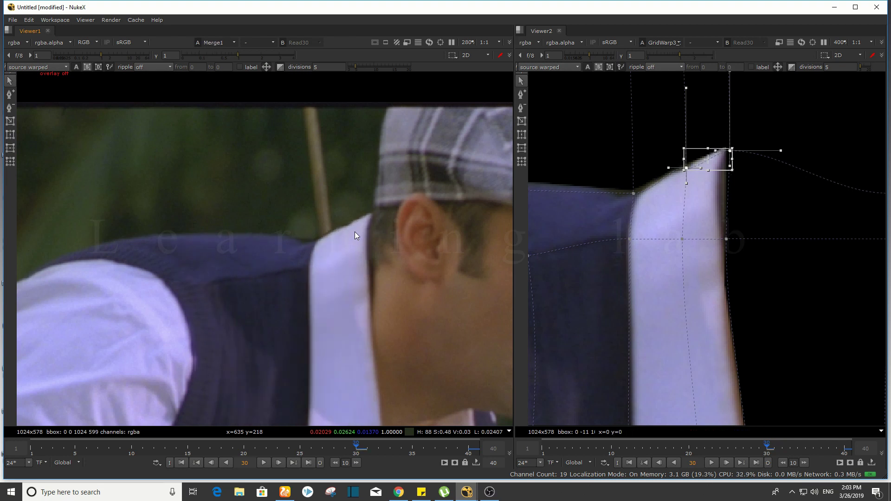
pyautogui.scroll(-3, 334, 158)
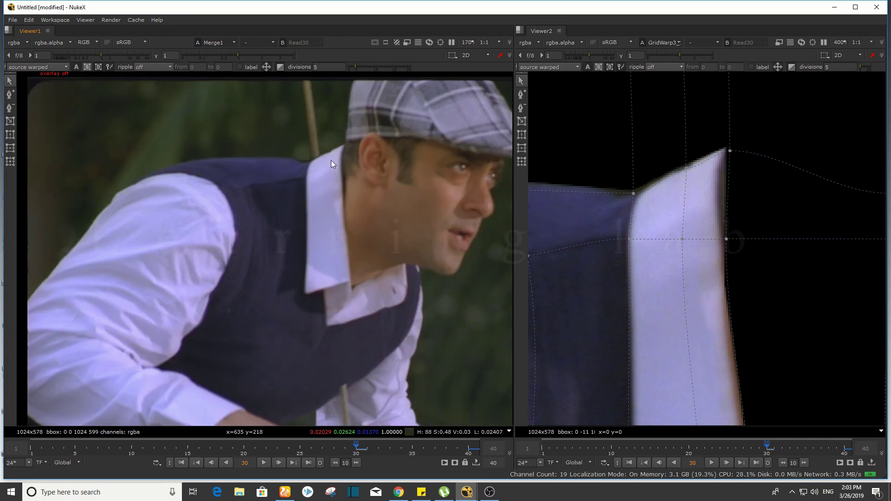
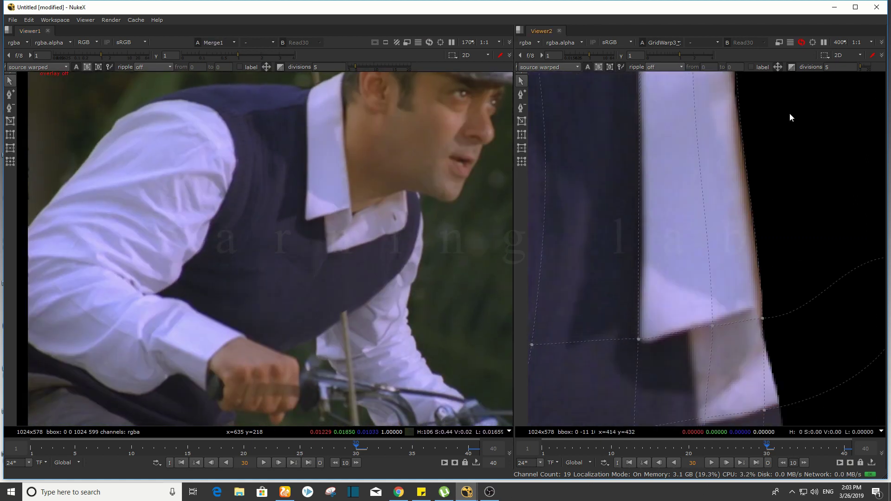
# Select a group of vest grid points in Viewer2 and compare the plate with the warped comp
pyautogui.scroll(-3, 738, 272)
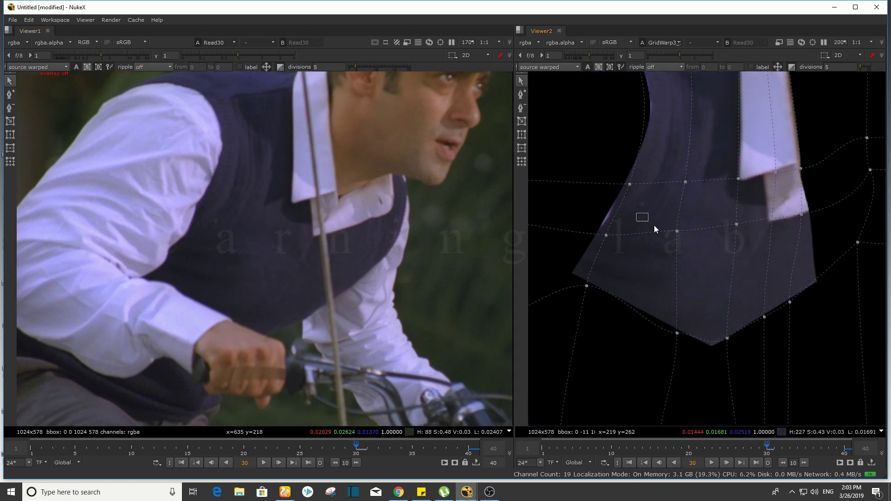
pyautogui.moveTo(654, 229); pyautogui.dragTo(747, 365)
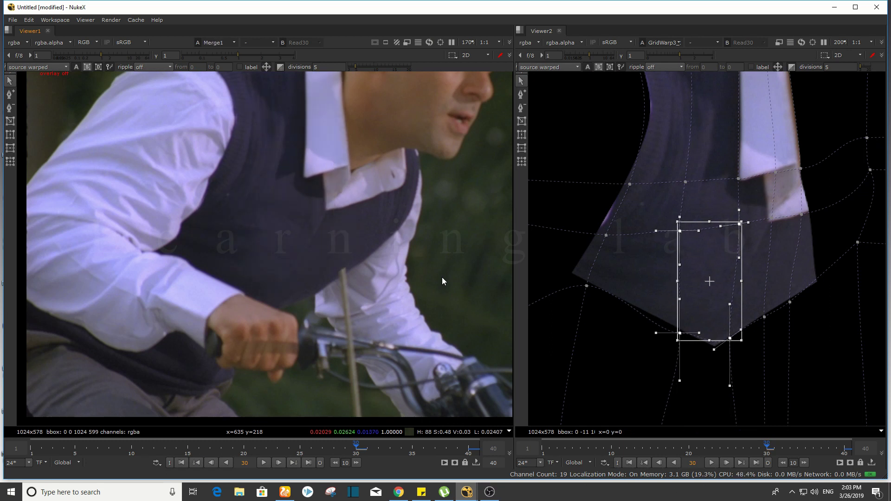
pyautogui.press('1')
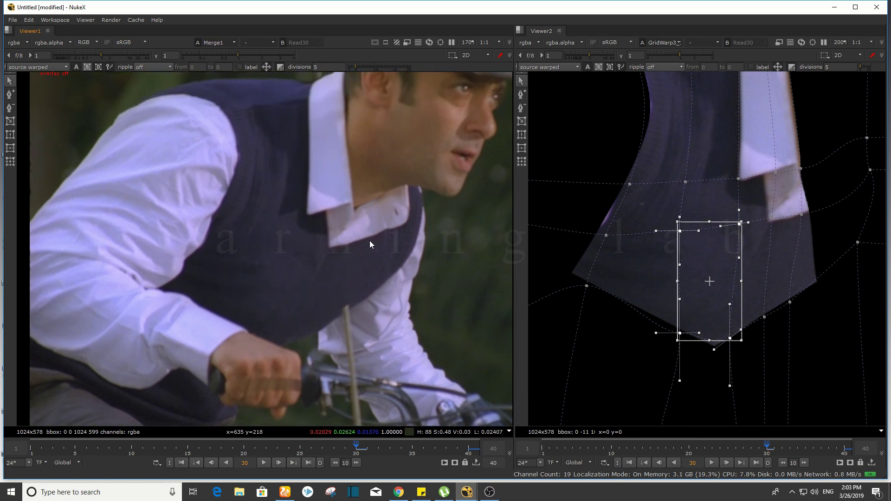
pyautogui.press('2')
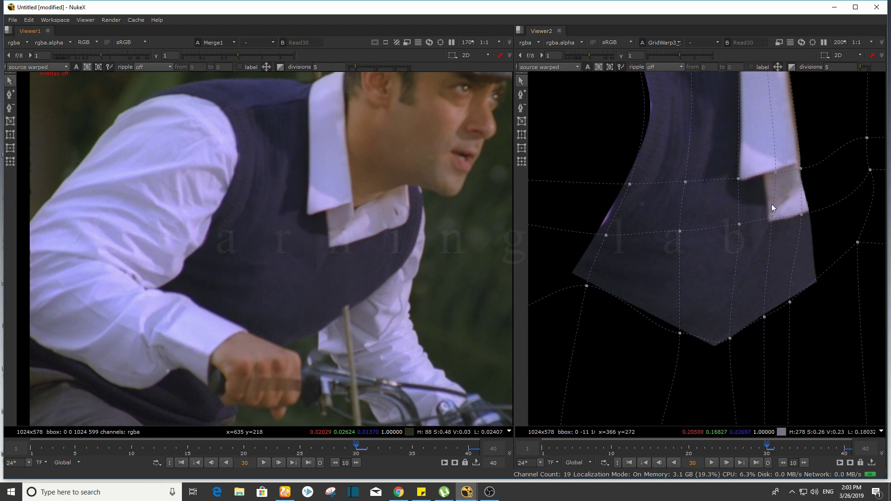
# Nudge the selected grid point slightly right and flip between Read30 and Merge1 to check it
pyautogui.press('KP_6')
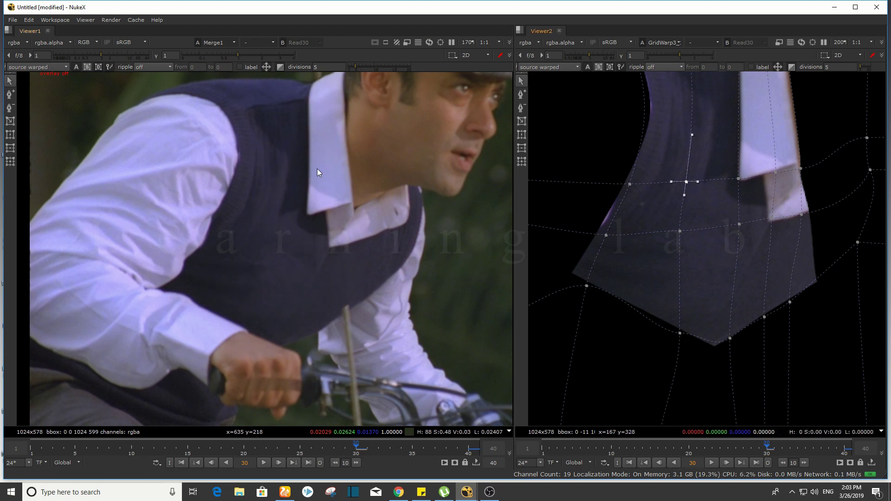
pyautogui.scroll(-3, 319, 204)
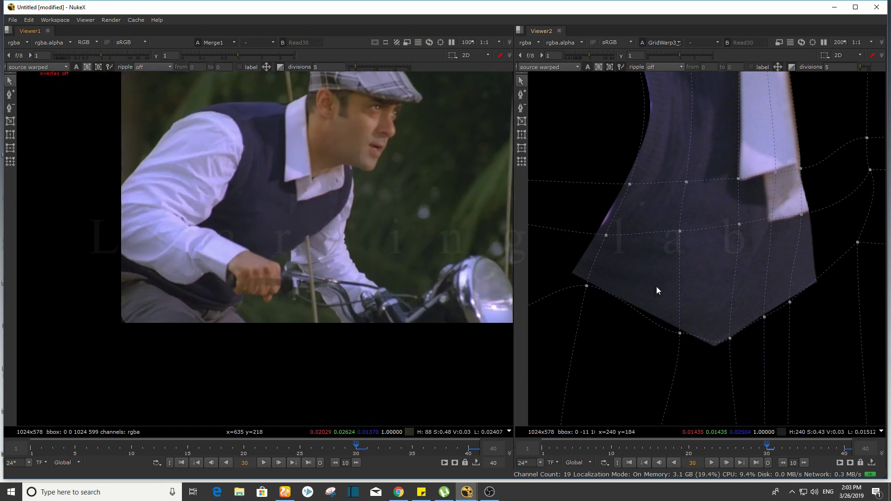
pyautogui.scroll(6, 212, 248)
pyautogui.press('1')
pyautogui.press('2')
pyautogui.press('1')
pyautogui.press('2')
pyautogui.press('1')
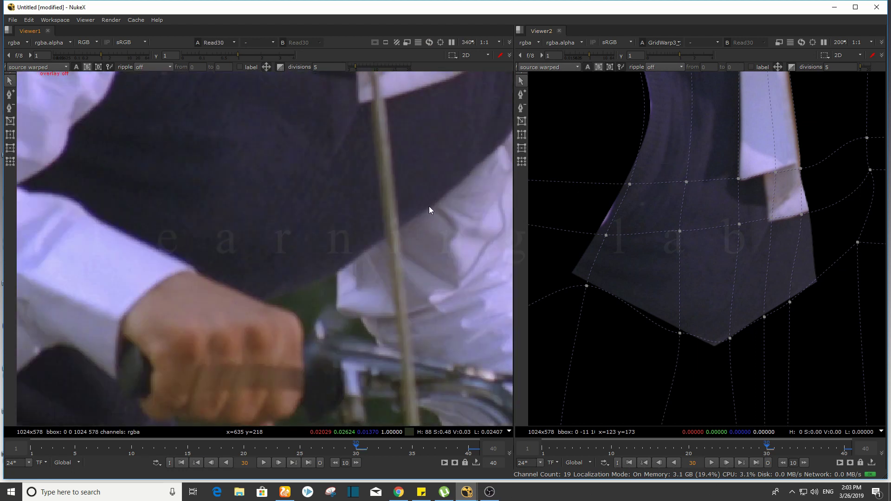
pyautogui.press('2')
pyautogui.scroll(-2, 799, 251)
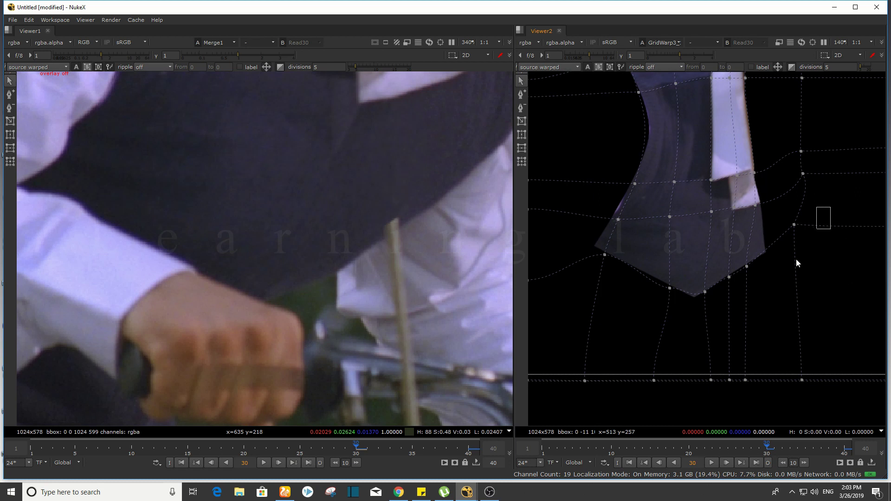
# Select the grid points along the vest's lower edge and nudge them down and slightly left
pyautogui.moveTo(797, 260); pyautogui.dragTo(803, 299)
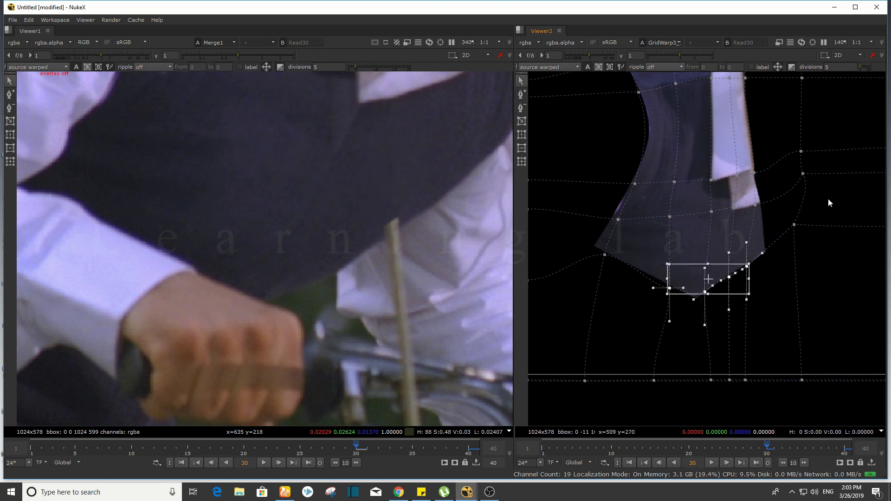
pyautogui.moveTo(828, 199); pyautogui.dragTo(663, 298)
pyautogui.scroll(3, 339, 287)
pyautogui.scroll(-3, 402, 175)
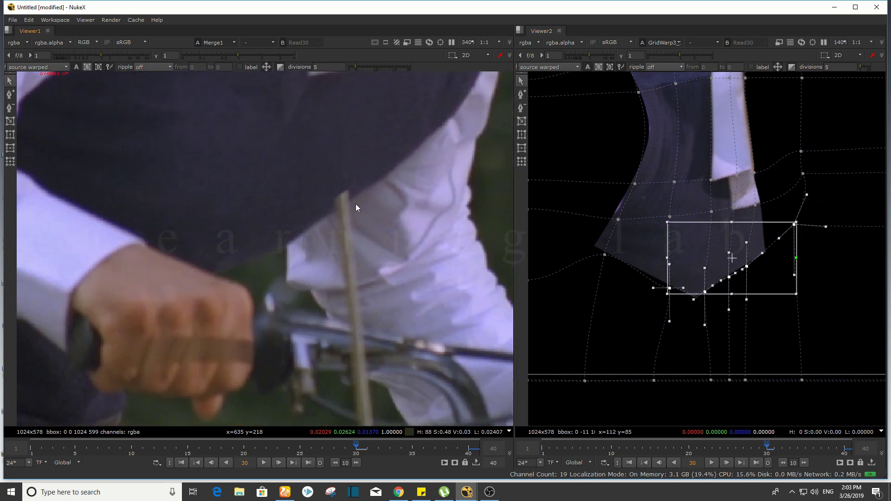
pyautogui.press('Down')
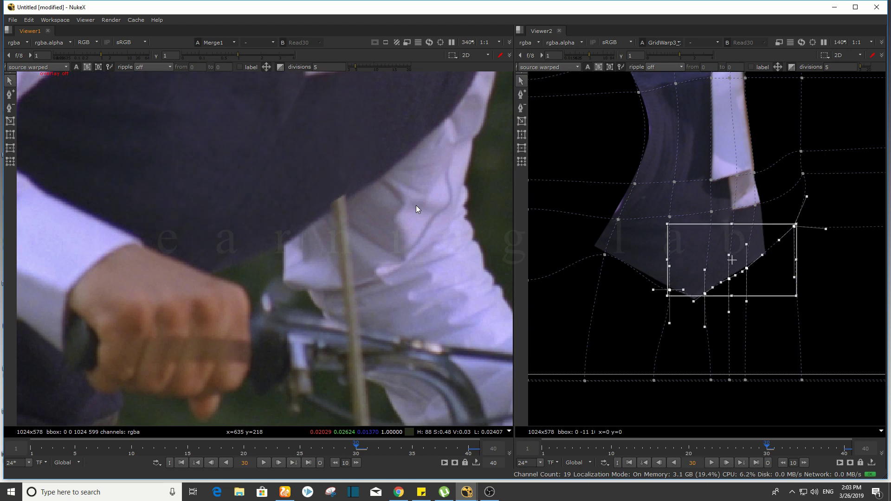
pyautogui.press('Down')
pyautogui.press('Down')
pyautogui.press('Up')
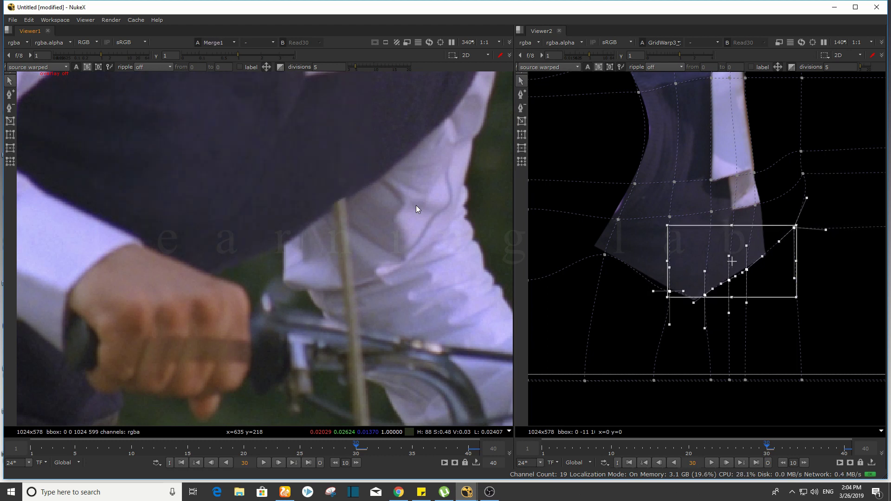
pyautogui.press('Up')
pyautogui.press('Left')
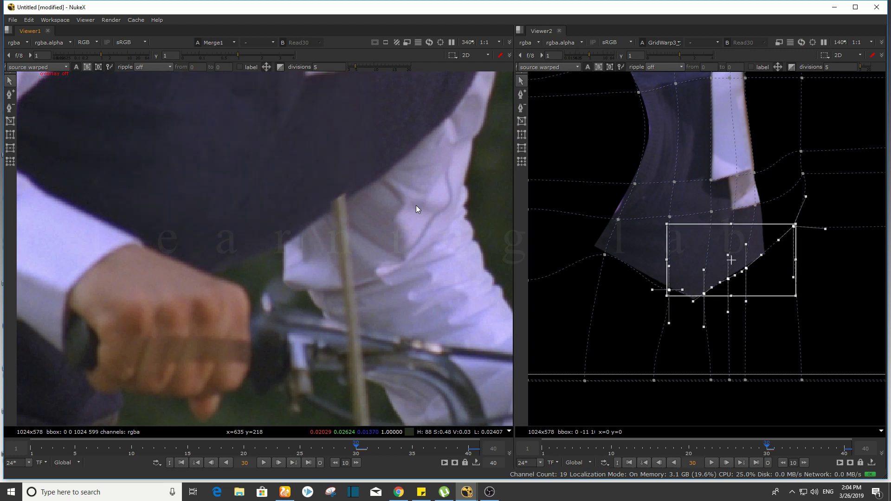
pyautogui.press('Down')
pyautogui.press('Down')
pyautogui.press('Down')
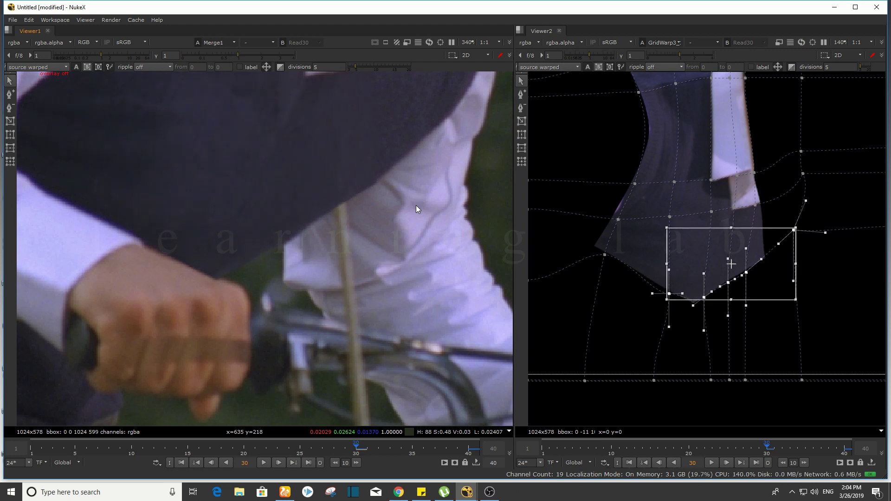
# Deselect the points and compare the original plate against the warped comp, panning to show the rider
pyautogui.click(416, 206)
pyautogui.press('1')
pyautogui.scroll(-2, 334, 243)
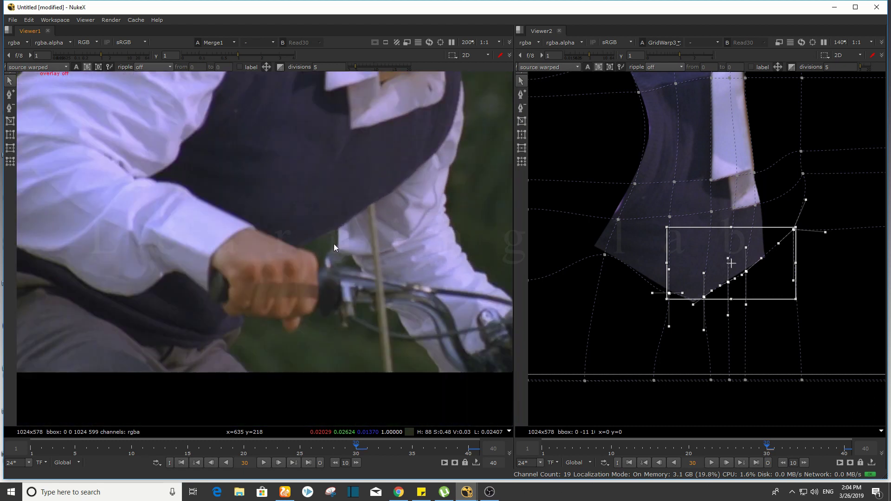
pyautogui.scroll(-3, 336, 202)
pyautogui.press('2')
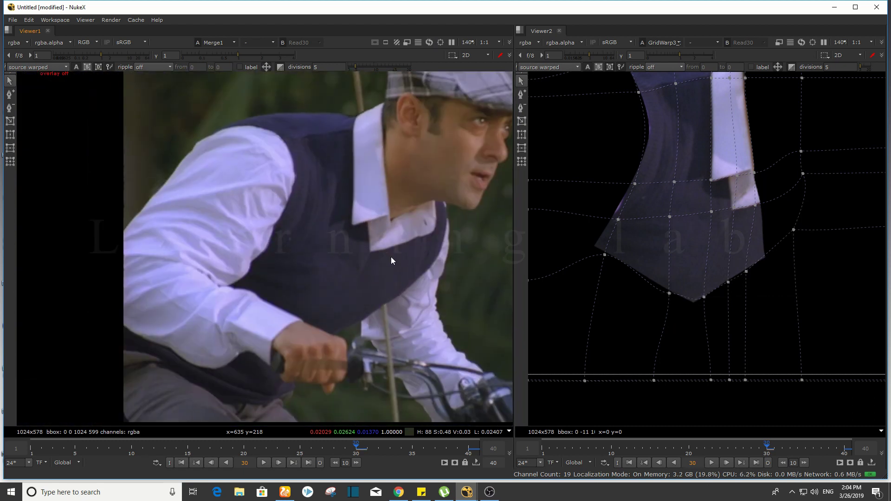
pyautogui.moveTo(391, 257); pyautogui.dragTo(319, 218)
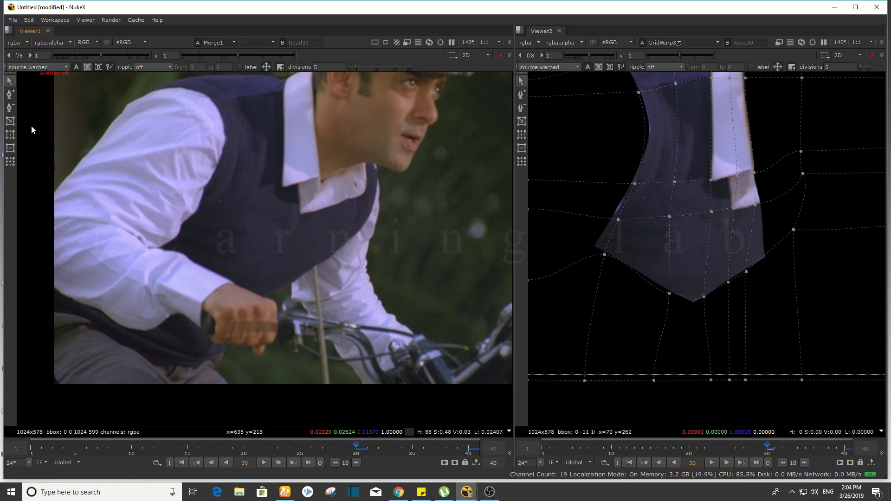
pyautogui.click(10, 96)
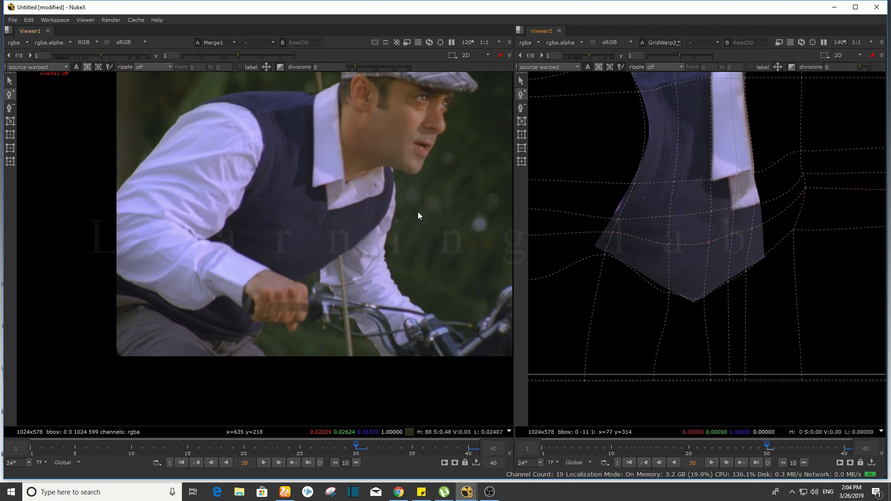
# Save the script over the existing 1.nknc file, confirming the overwrite
pyautogui.click(9, 80)
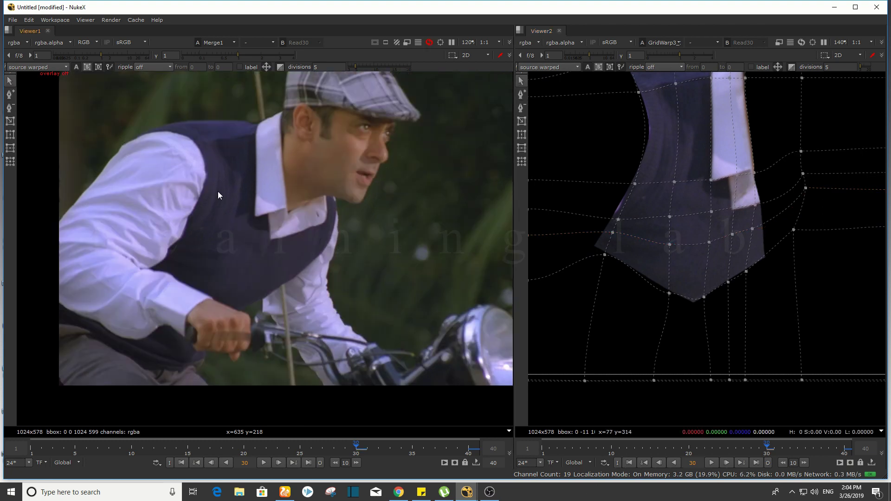
pyautogui.click(12, 20)
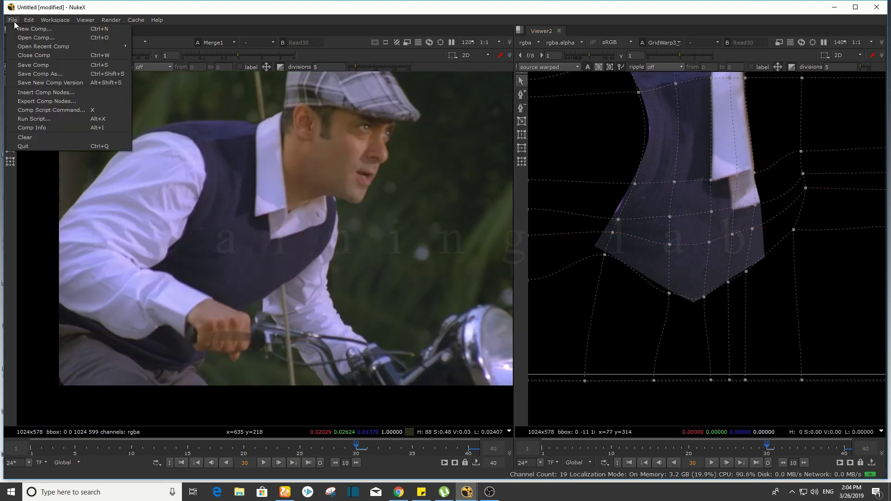
pyautogui.click(78, 65)
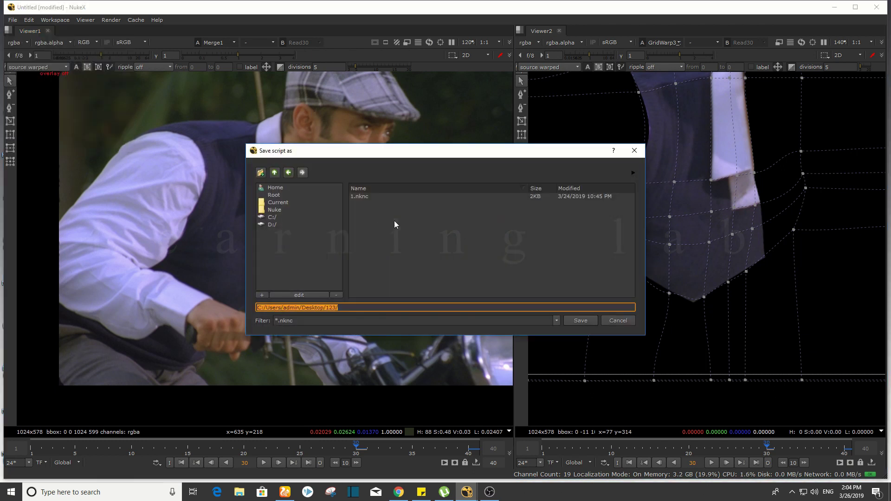
pyautogui.click(385, 197)
pyautogui.click(580, 323)
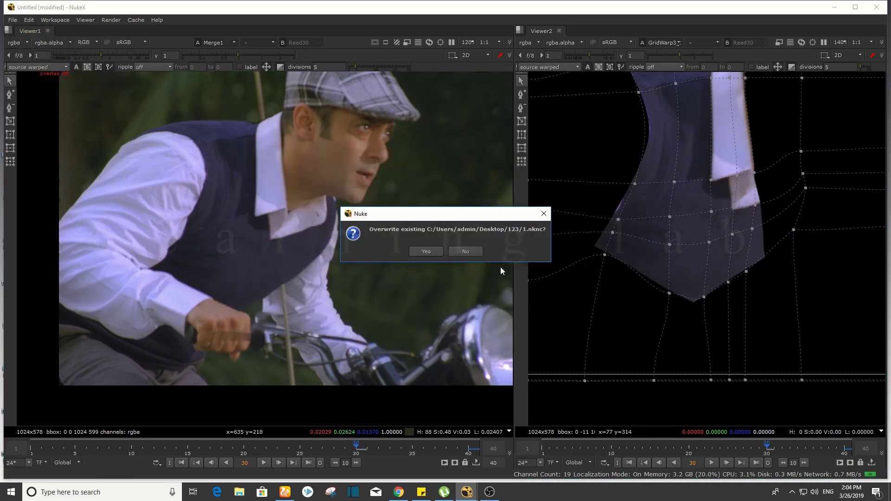
pyautogui.click(426, 252)
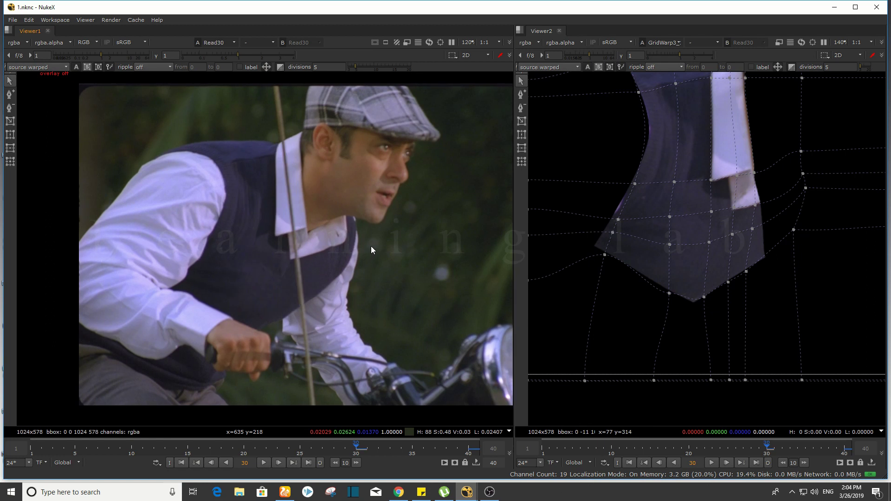
# Select grid points across the vest's middle while comparing the plate with the warped vest
pyautogui.scroll(2, 287, 283)
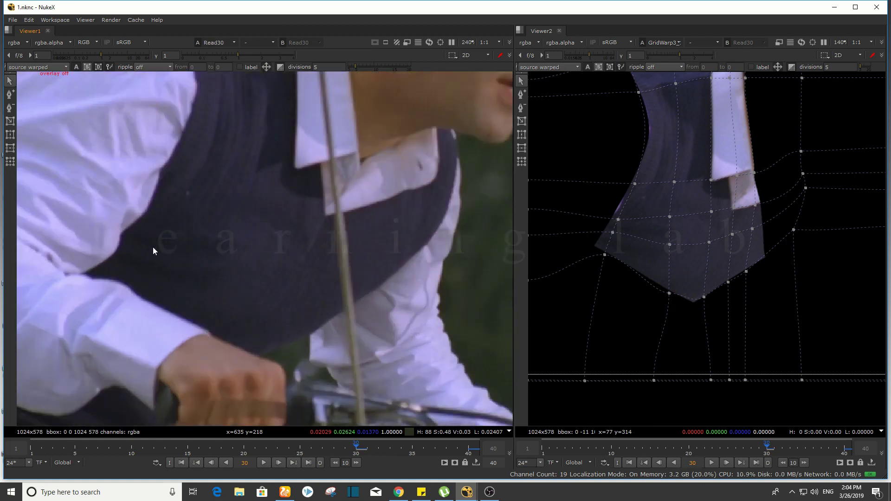
pyautogui.press('1')
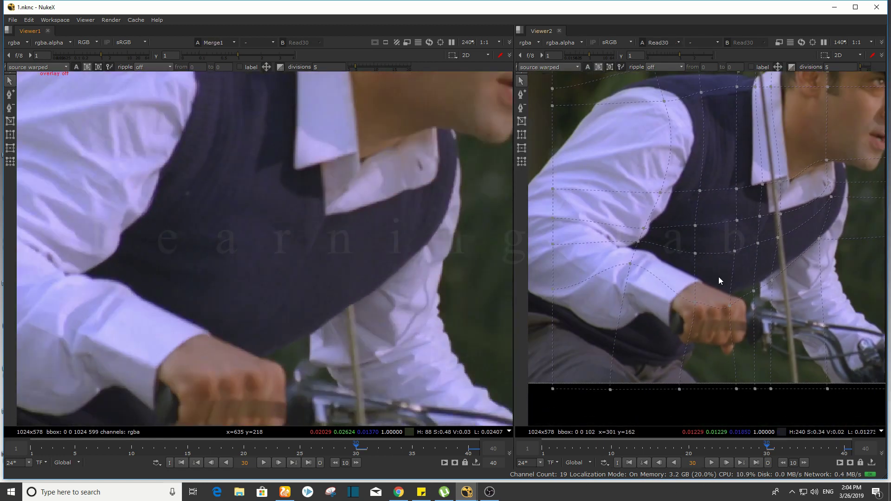
pyautogui.press('1')
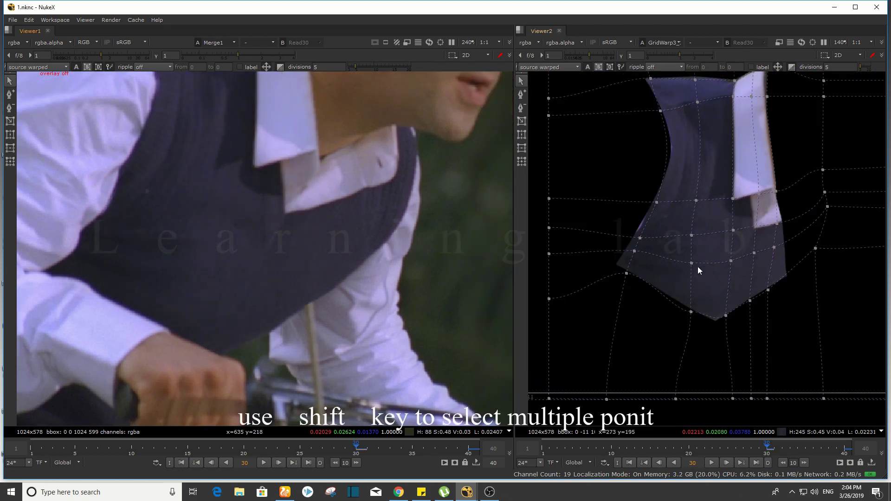
pyautogui.moveTo(742, 281); pyautogui.dragTo(753, 283)
pyautogui.press('1')
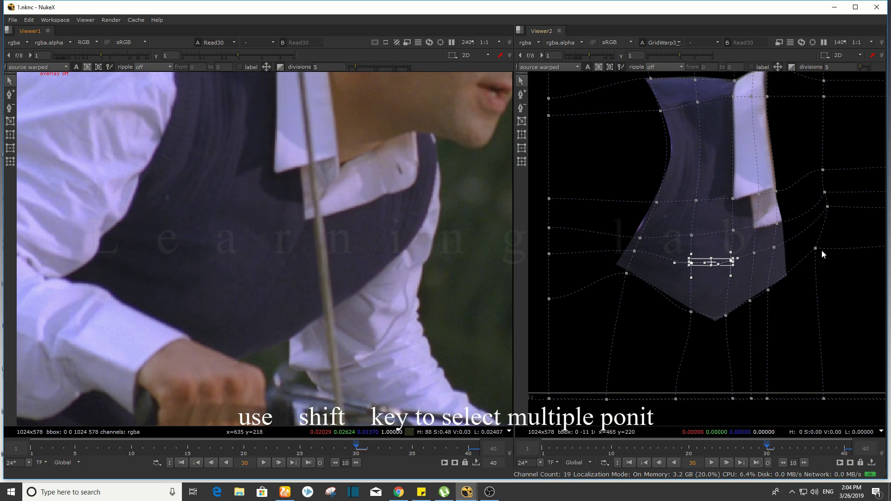
pyautogui.keyDown('shift'); pyautogui.click(755, 253); pyautogui.keyUp('shift')
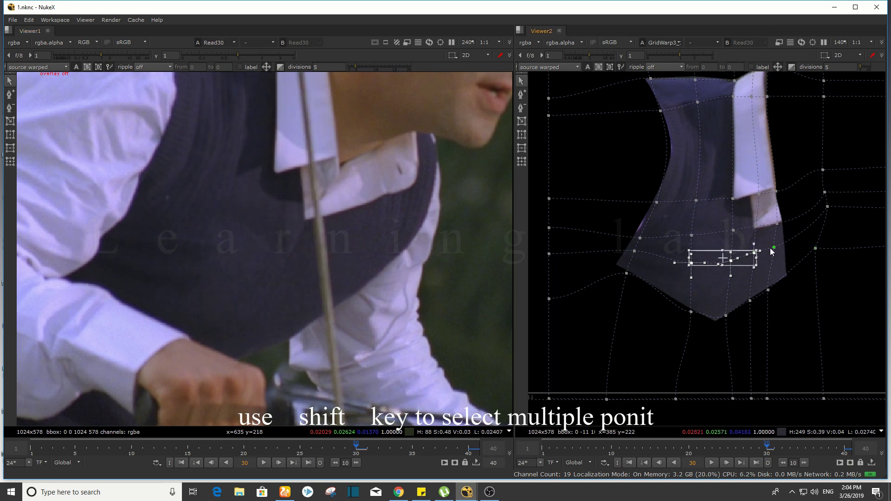
pyautogui.keyDown('shift'); pyautogui.click(775, 250); pyautogui.keyUp('shift')
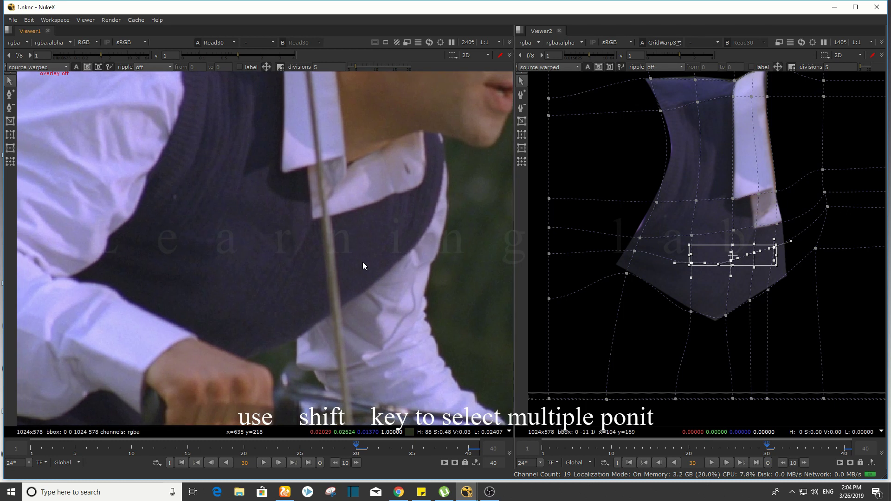
pyautogui.press('2')
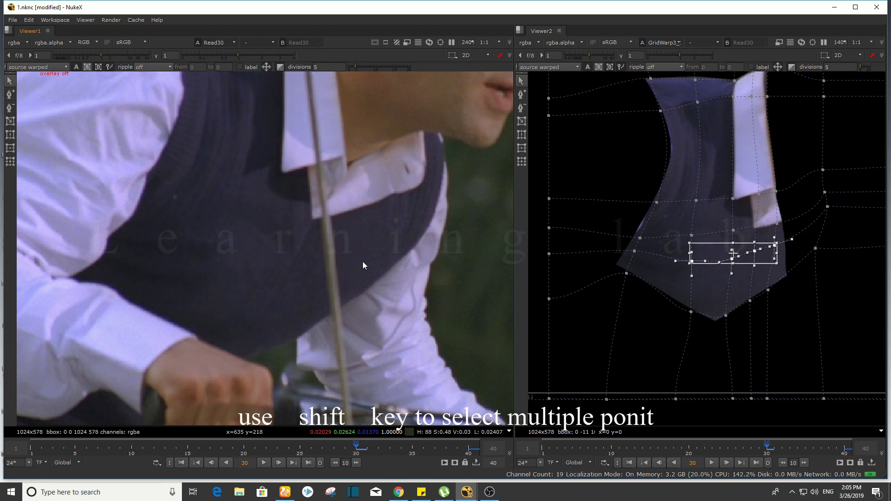
# Show the warped Merge1 composite and jump back to frame 20
pyautogui.press('2')
pyautogui.scroll(-4, 304, 219)
pyautogui.scroll(-2, 301, 191)
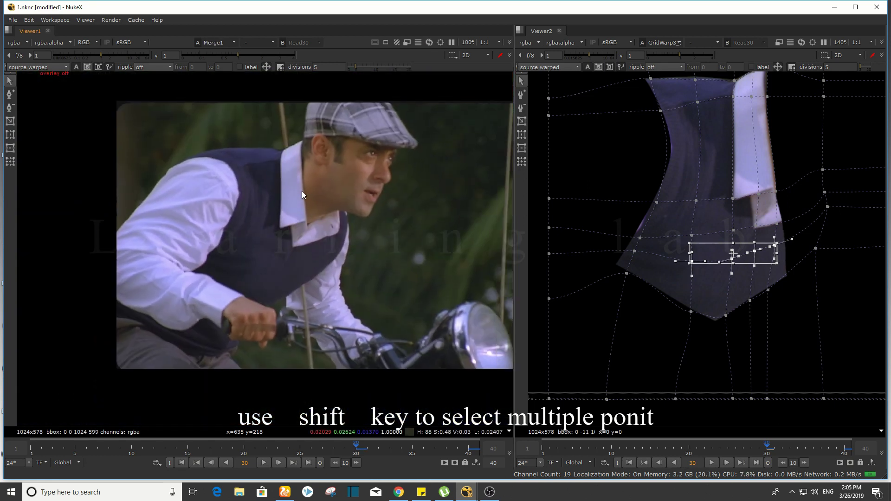
pyautogui.press('j')
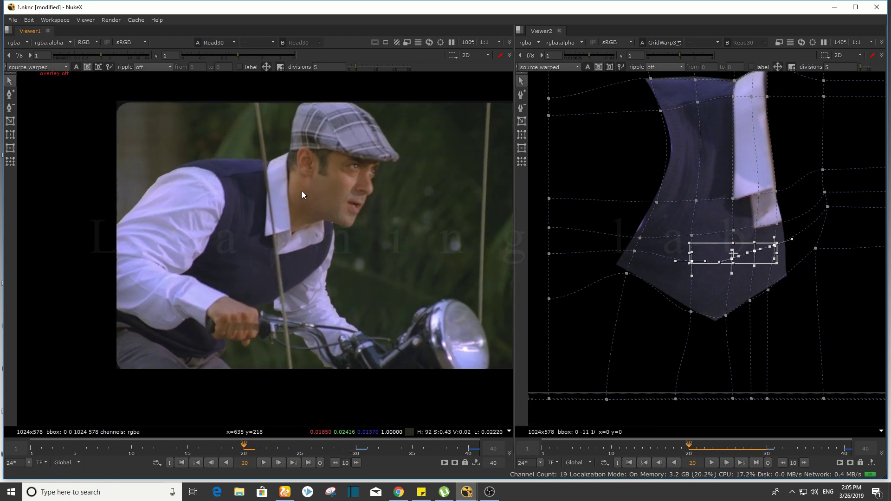
# Select the top row of vest grid points and flip between plate and warped comp around the collar
pyautogui.scroll(3, 239, 186)
pyautogui.scroll(2, 278, 182)
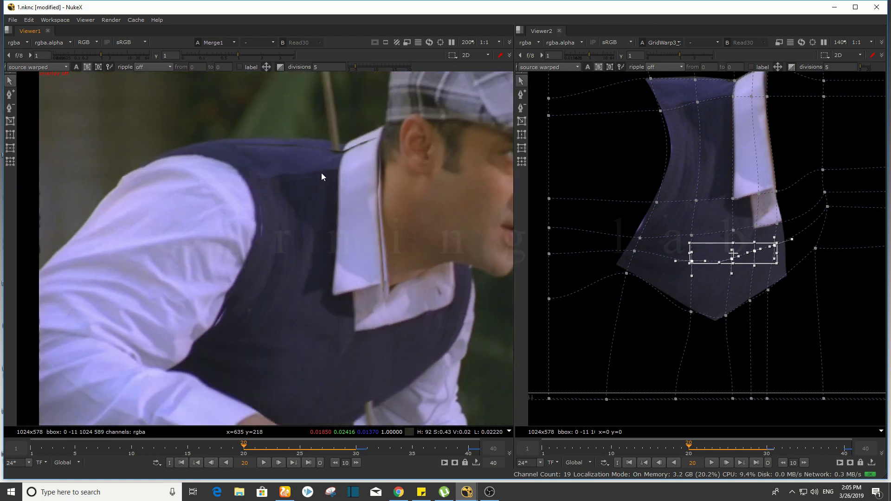
pyautogui.scroll(-2, 724, 200)
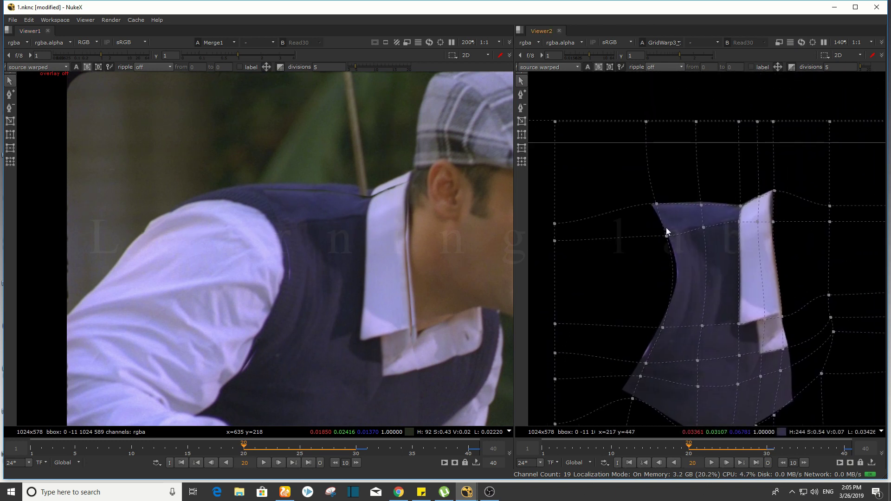
pyautogui.scroll(-1, 666, 228)
pyautogui.scroll(-1, 812, 122)
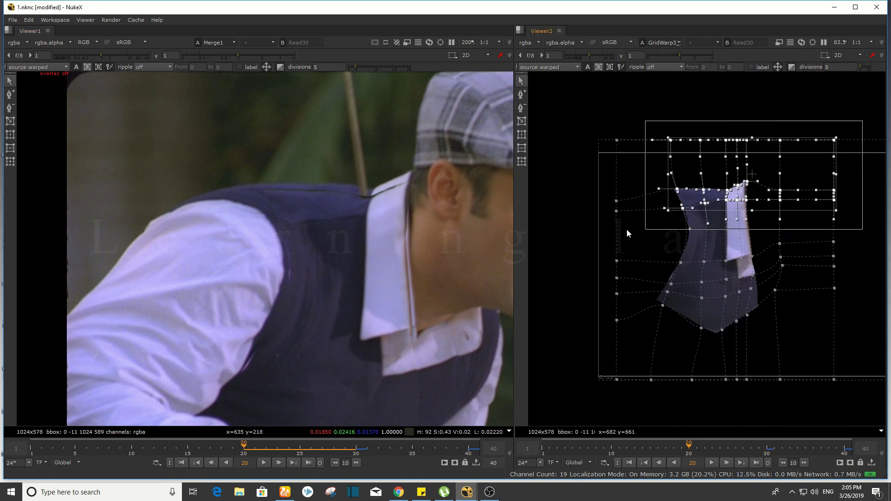
pyautogui.moveTo(813, 121); pyautogui.dragTo(595, 233)
pyautogui.scroll(3, 353, 214)
pyautogui.moveTo(352, 211); pyautogui.dragTo(310, 210)
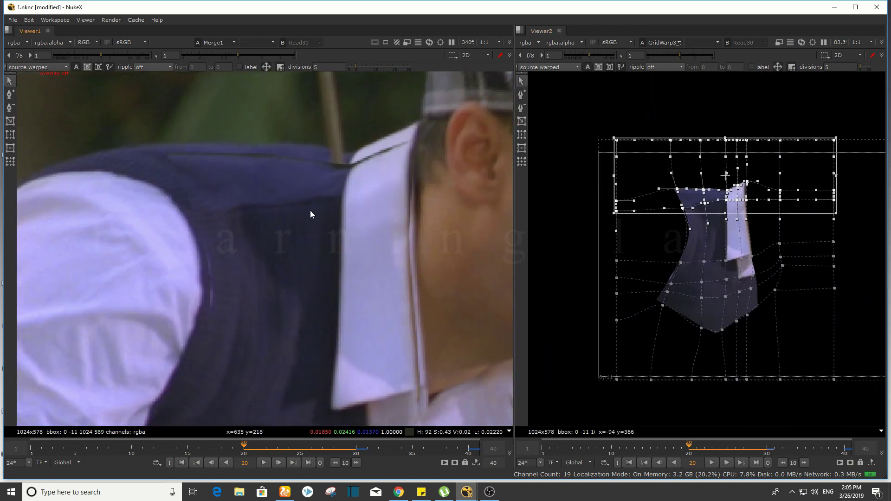
pyautogui.press('2')
pyautogui.press('1')
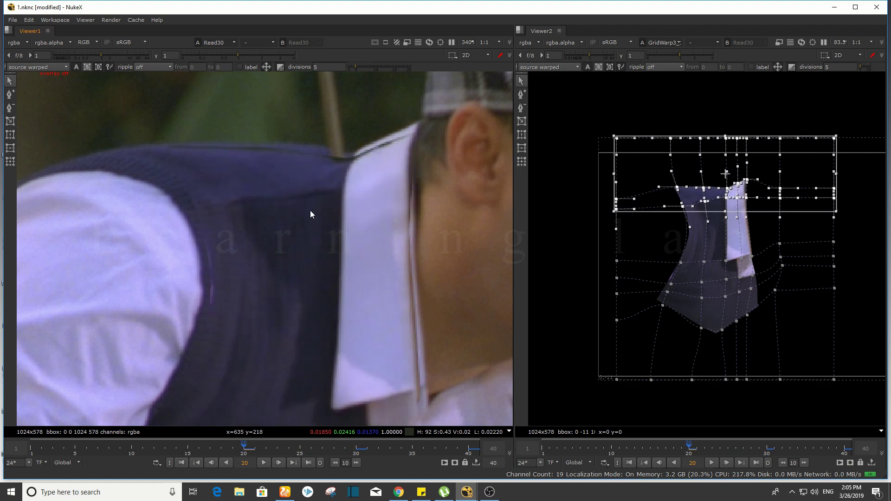
pyautogui.press('2')
pyautogui.press('1')
pyautogui.press('2')
pyautogui.press('1')
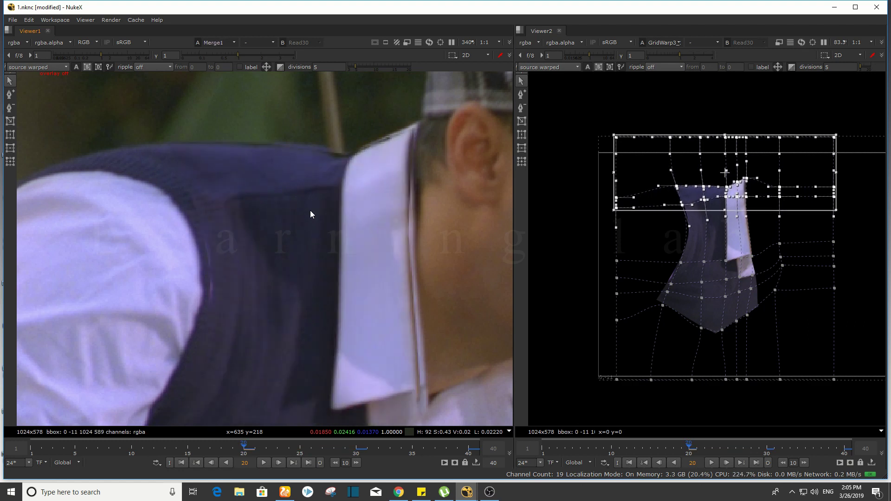
pyautogui.press('2')
pyautogui.press('1')
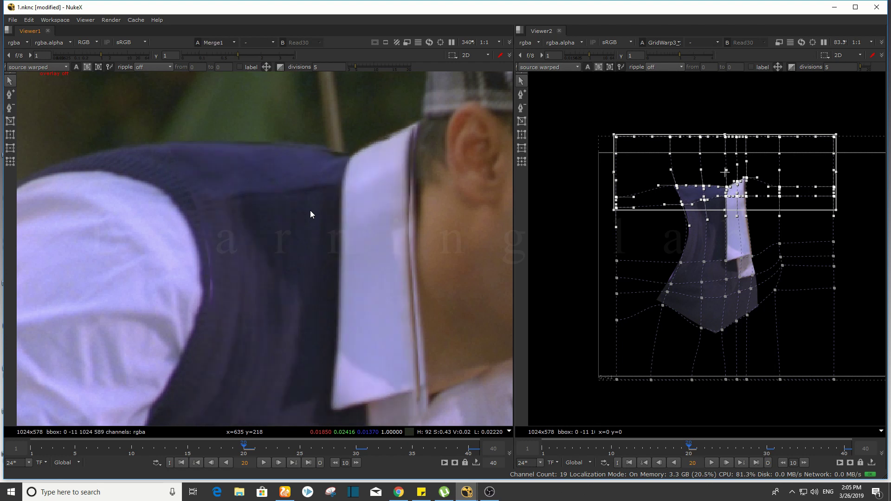
pyautogui.scroll(-2, 348, 205)
pyautogui.scroll(1, 322, 206)
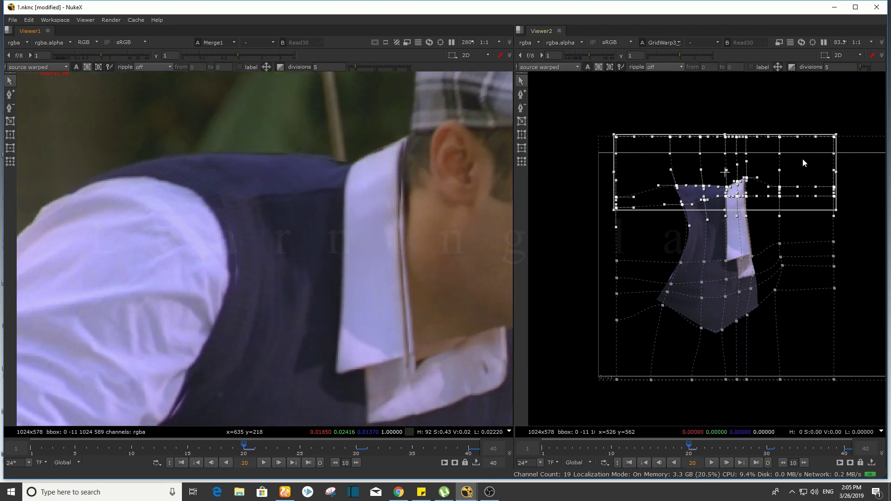
# Select the grid points along the vest's upper-left edge and nudge them slightly left
pyautogui.click(643, 173)
pyautogui.press('2')
pyautogui.press('1')
pyautogui.press('2')
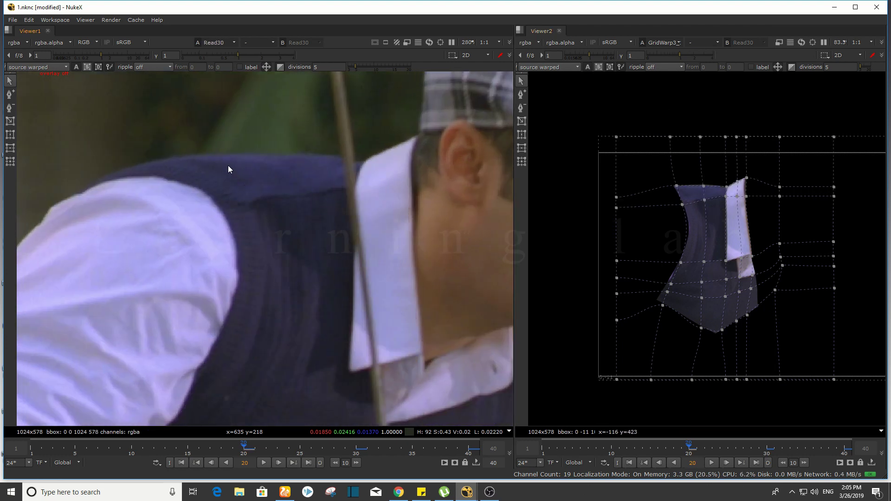
pyautogui.press('1')
pyautogui.moveTo(632, 111); pyautogui.dragTo(685, 213)
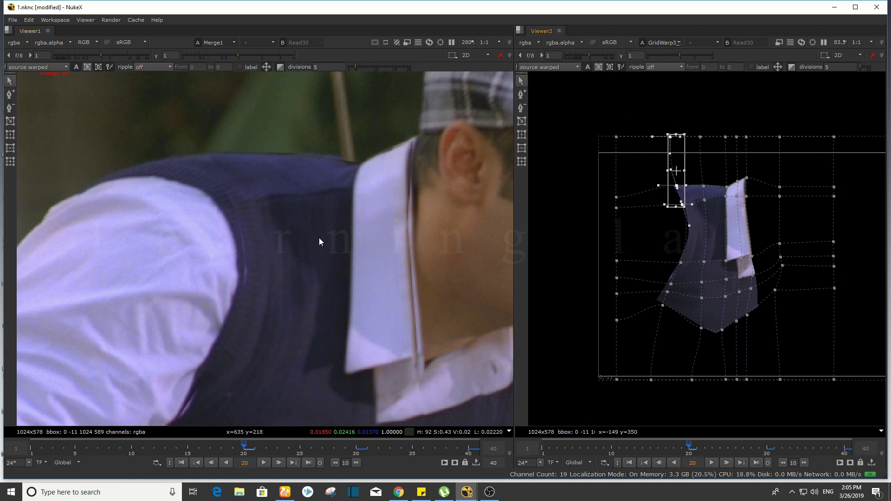
pyautogui.scroll(2, 309, 205)
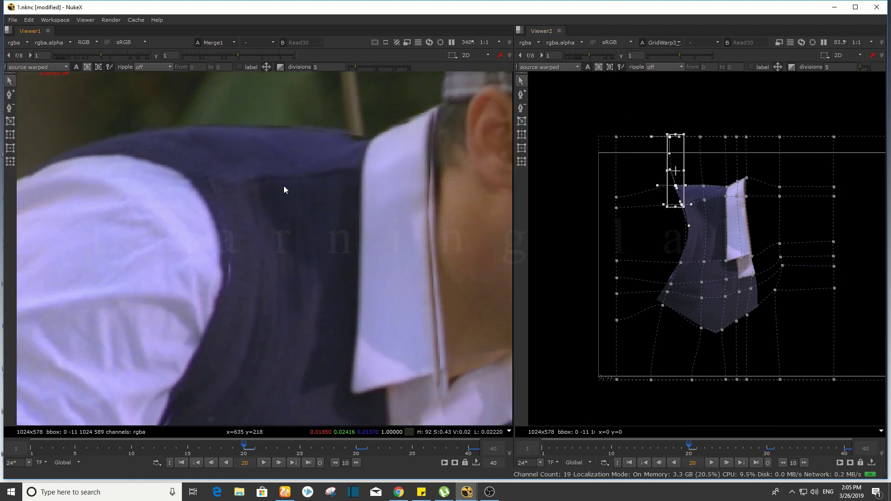
pyautogui.press('Left')
pyautogui.press('Left')
pyautogui.press('Left')
pyautogui.press('Left')
pyautogui.press('Left')
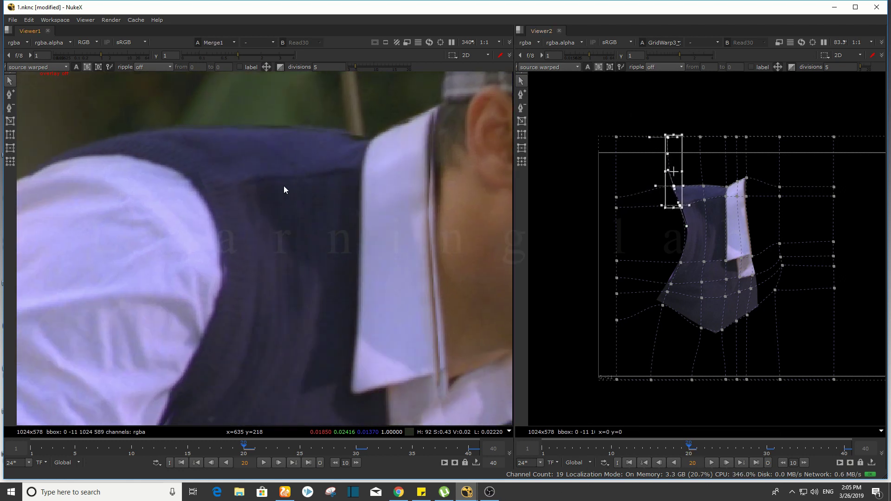
pyautogui.press('Left')
pyautogui.press('Left')
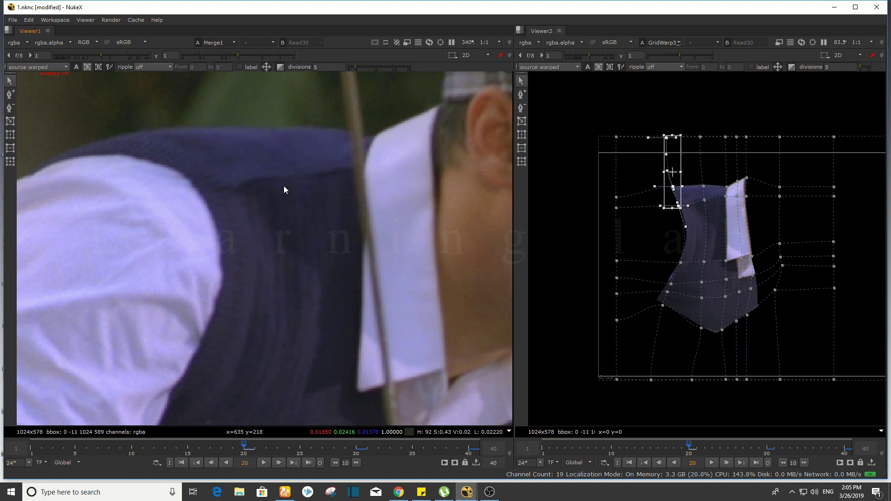
pyautogui.scroll(-5, 359, 211)
pyautogui.scroll(5, 361, 176)
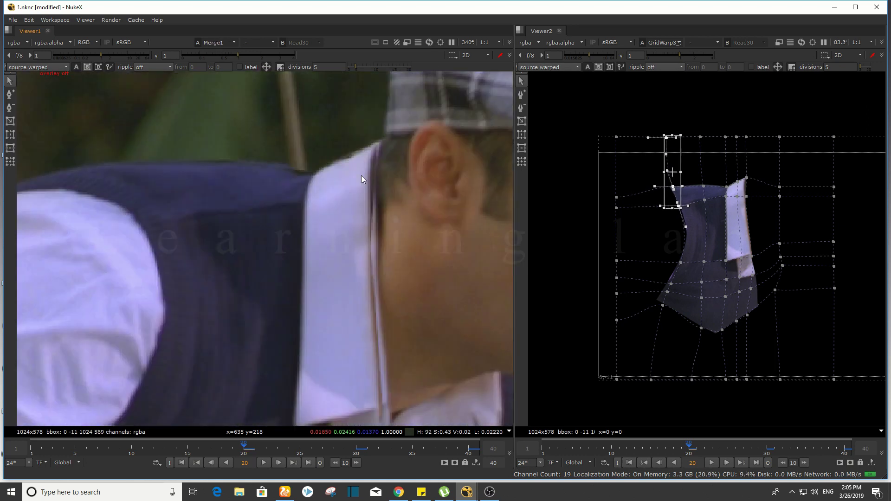
pyautogui.scroll(-2, 361, 180)
# Select another group of warp grid points and nudge it slightly right
pyautogui.click(658, 276)
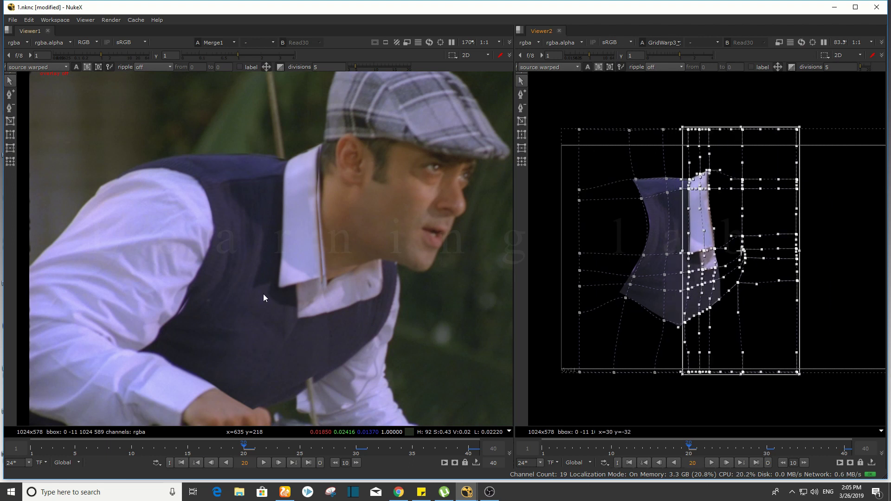
pyautogui.scroll(1, 263, 295)
pyautogui.press('Right')
pyautogui.scroll(1, 293, 154)
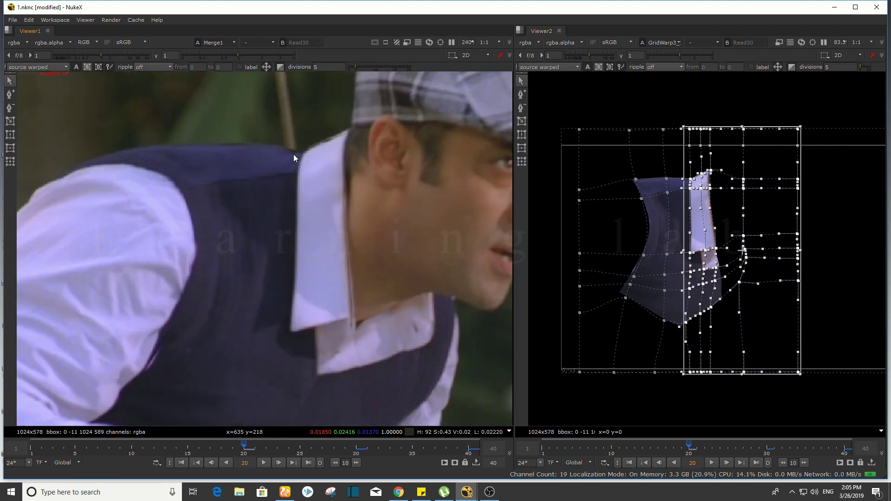
pyautogui.scroll(-1, 253, 210)
# Select further vest grid points and compare them against the original plate at frame 20
pyautogui.moveTo(749, 230); pyautogui.dragTo(683, 375)
pyautogui.press('2')
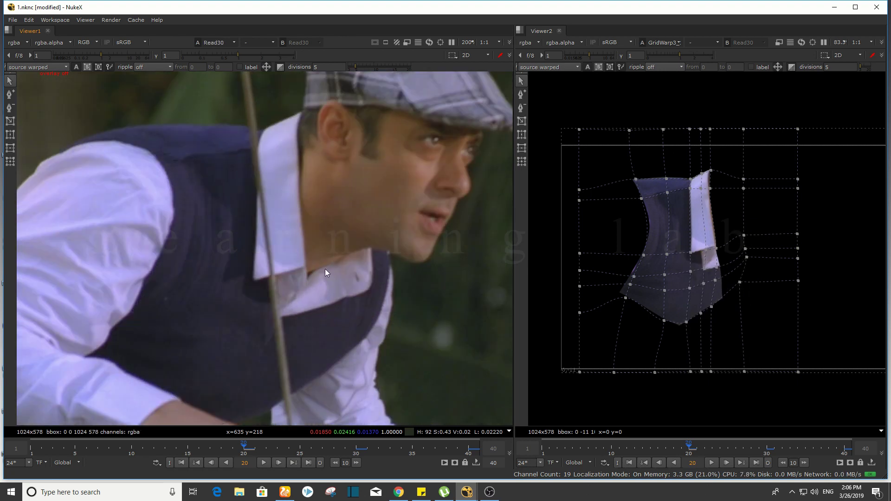
pyautogui.scroll(1, 741, 253)
pyautogui.scroll(-1, 591, 386)
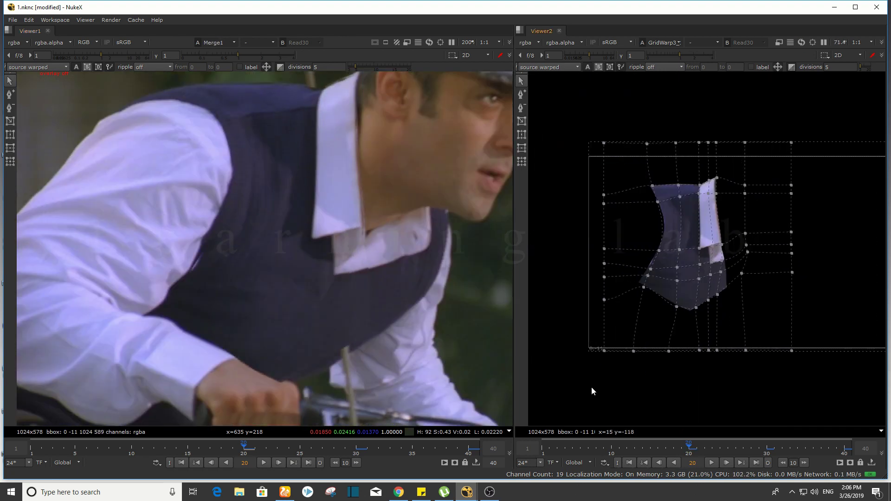
pyautogui.scroll(3, 827, 224)
pyautogui.press('1')
pyautogui.scroll(1, 368, 231)
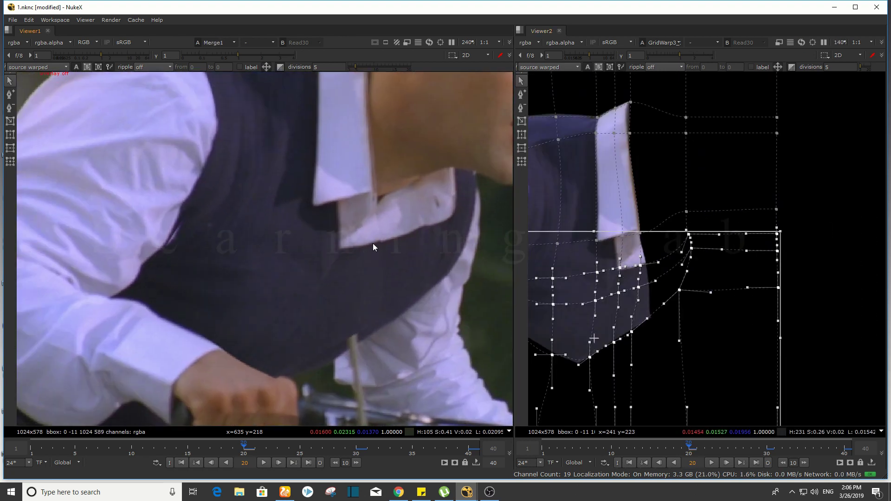
pyautogui.scroll(-2, 363, 249)
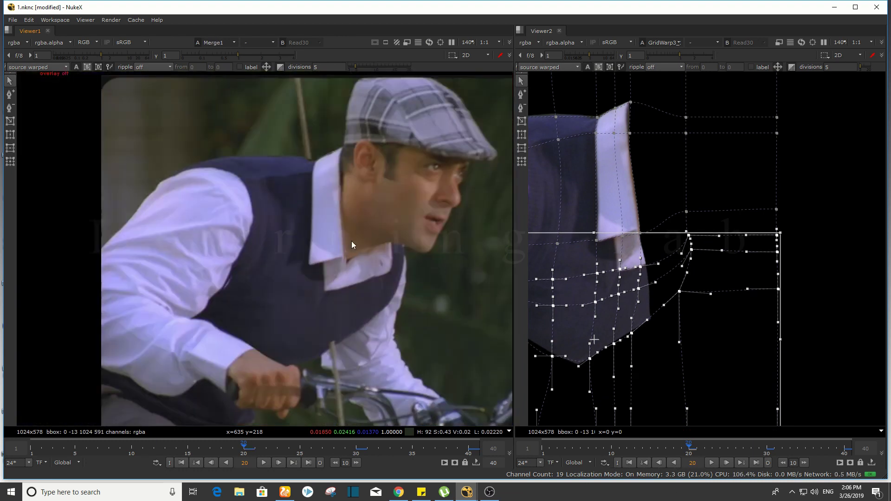
pyautogui.scroll(2, 355, 207)
pyautogui.press('2')
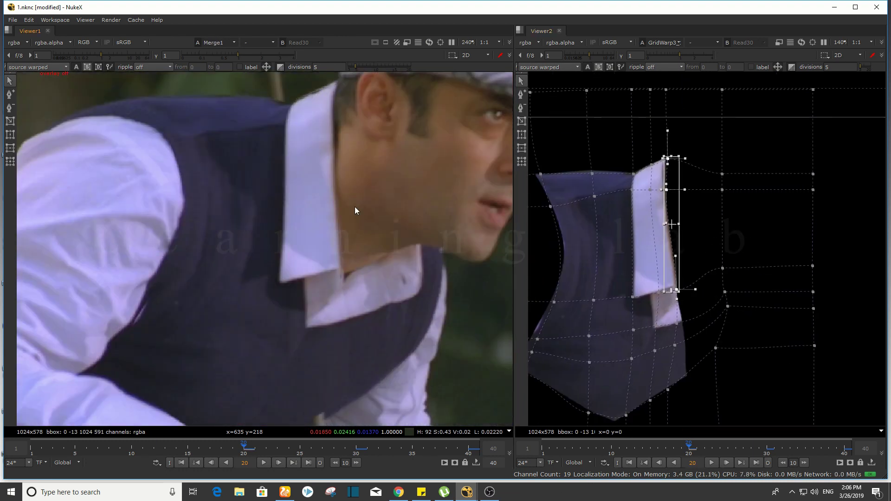
pyautogui.press('1')
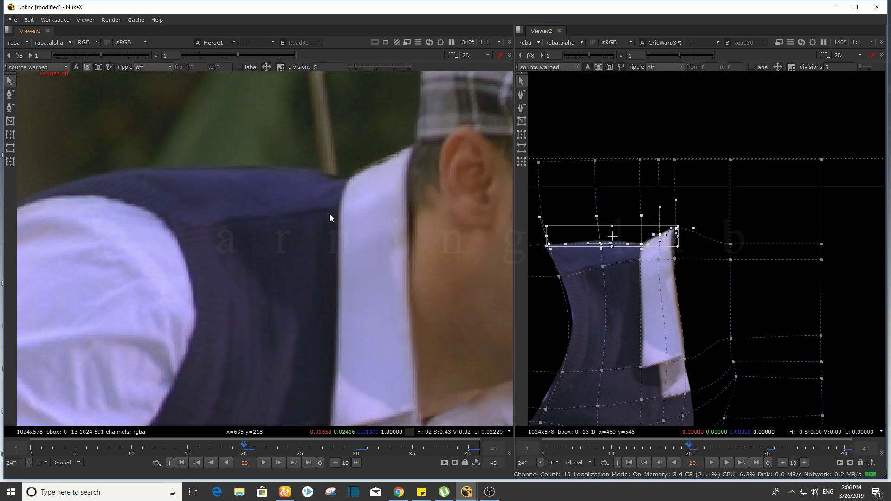
pyautogui.scroll(-1, 329, 214)
pyautogui.press('2')
pyautogui.scroll(-2, 352, 311)
pyautogui.scroll(2, 333, 247)
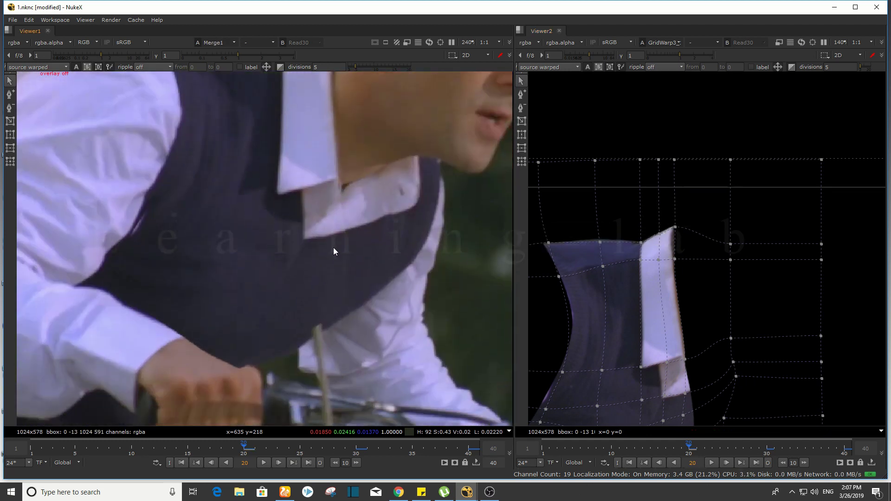
pyautogui.scroll(1, 420, 247)
pyautogui.moveTo(747, 234); pyautogui.dragTo(581, 288)
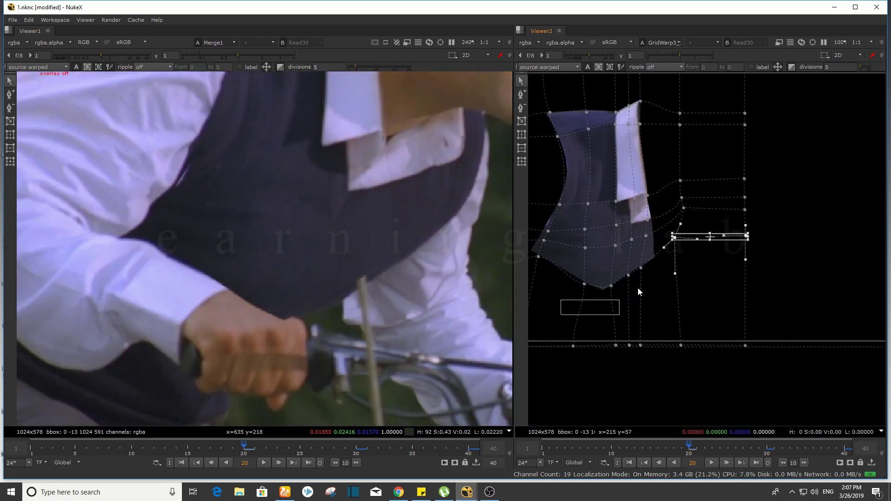
# Play the shot to review the warp, stopping and replaying from frame 10
pyautogui.press('1')
pyautogui.scroll(-2, 323, 275)
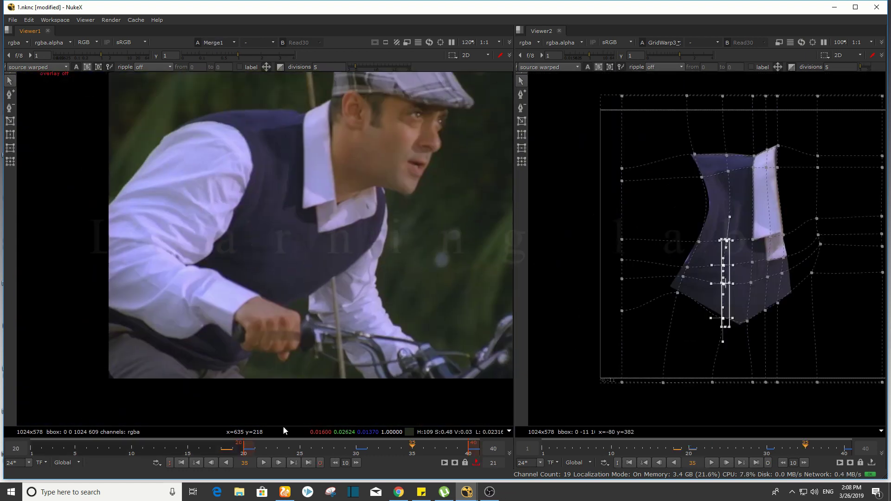
pyautogui.press('l')
pyautogui.scroll(1, 305, 280)
pyautogui.scroll(1, 340, 291)
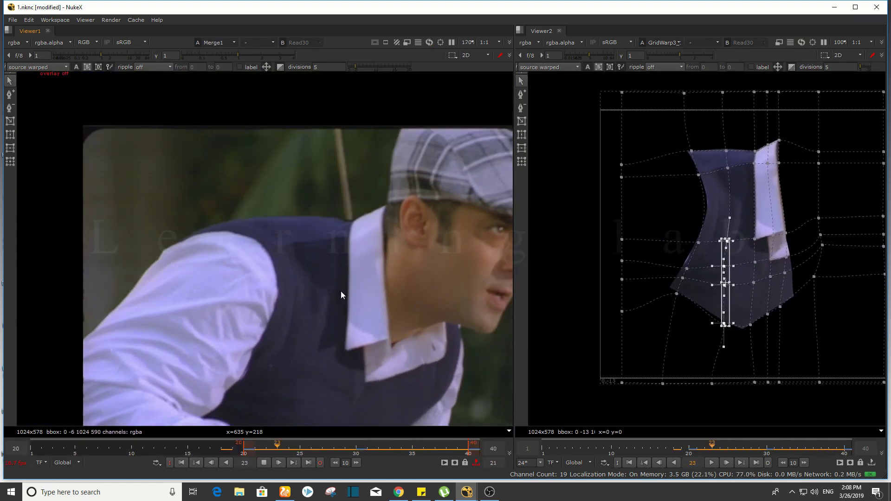
pyautogui.click(263, 463)
pyautogui.scroll(-2, 311, 236)
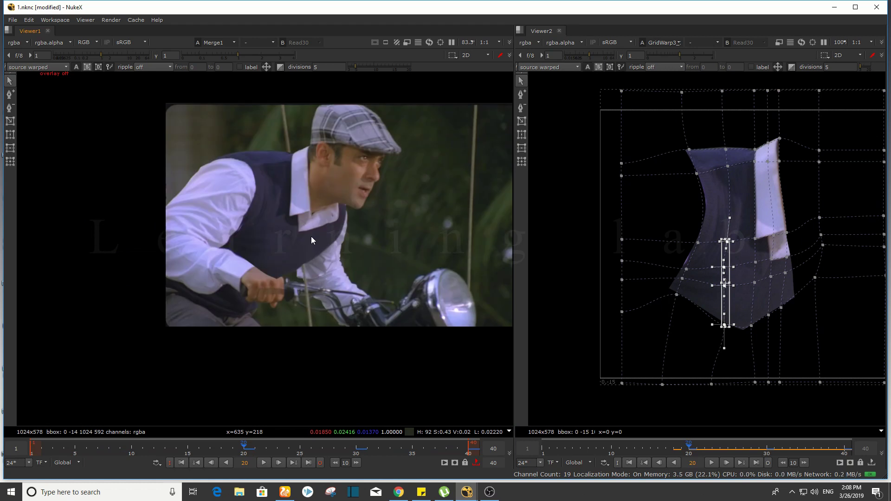
pyautogui.click(132, 451)
pyautogui.press('l')
pyautogui.scroll(3, 342, 193)
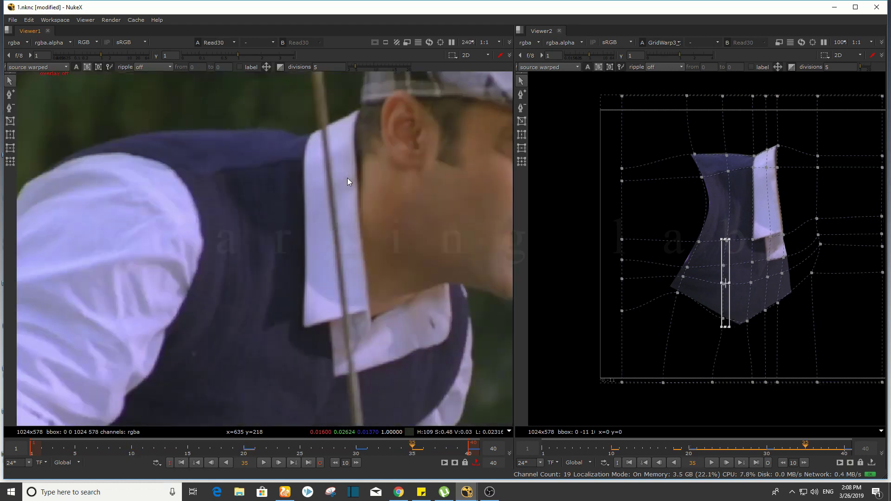
pyautogui.scroll(-3, 651, 247)
pyautogui.scroll(2, 230, 194)
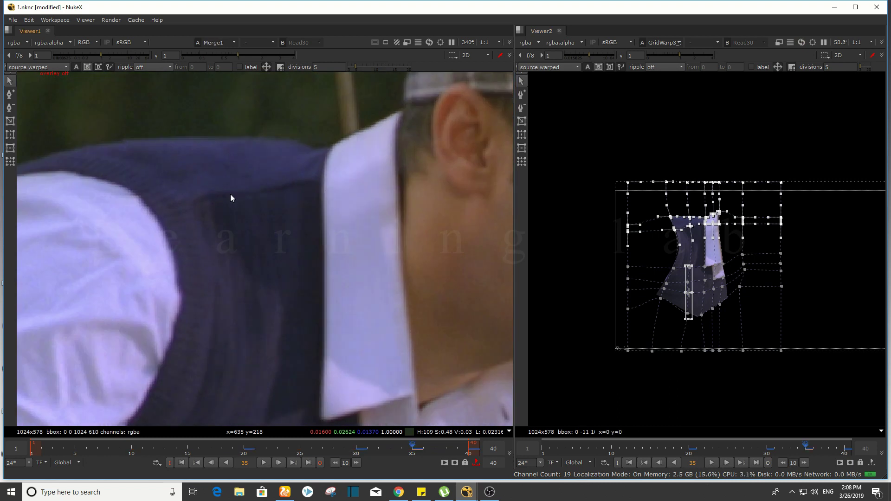
pyautogui.scroll(-5, 219, 193)
pyautogui.scroll(5, 184, 151)
pyautogui.scroll(-3, 210, 127)
# Step back through keyframes 30, 20 and 15, comparing the plate with the warped comp
pyautogui.hotkey('alt', 'Left')
pyautogui.press('1')
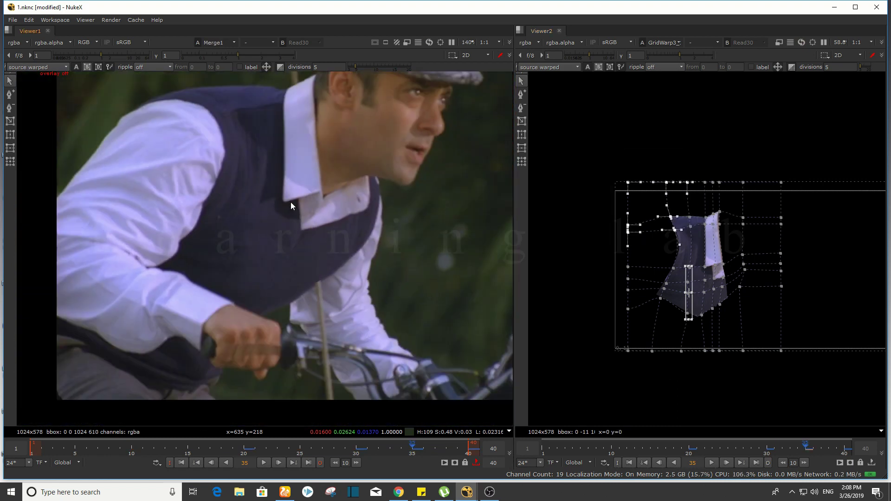
pyautogui.hotkey('alt', 'Left')
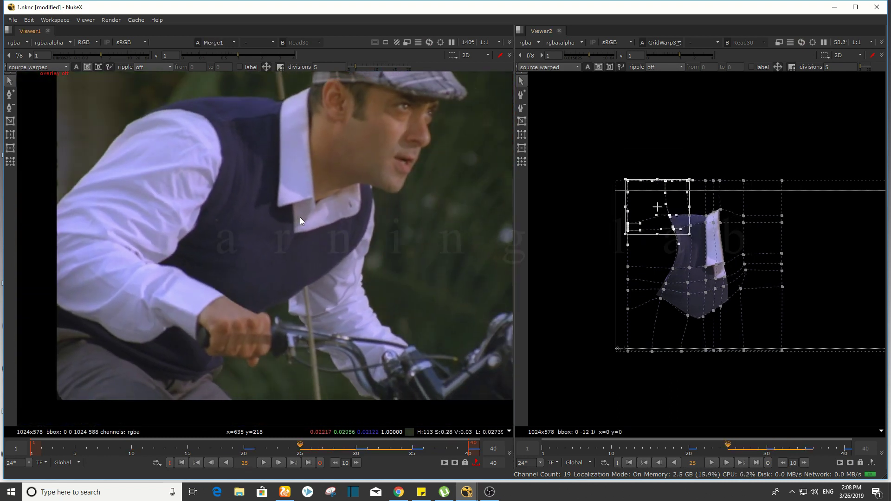
pyautogui.press('2')
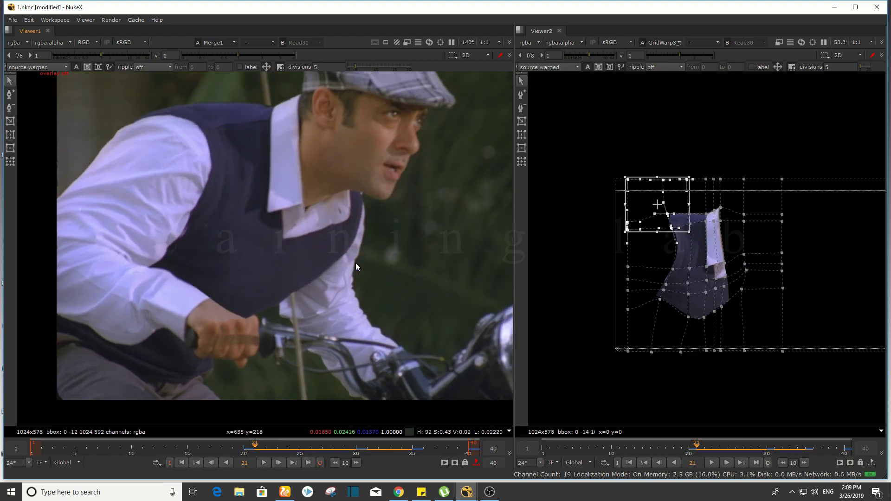
pyautogui.scroll(5, 739, 259)
pyautogui.scroll(-4, 739, 259)
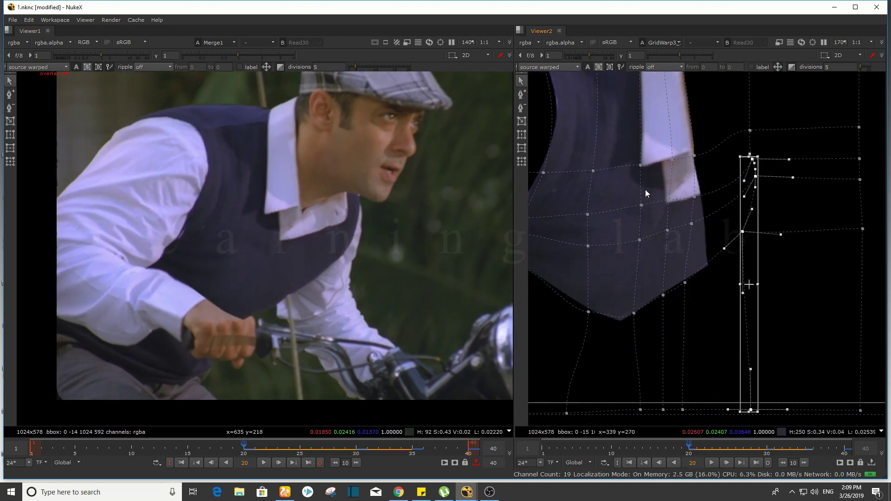
pyautogui.hotkey('alt', 'Left')
pyautogui.press('1')
pyautogui.scroll(1, 305, 261)
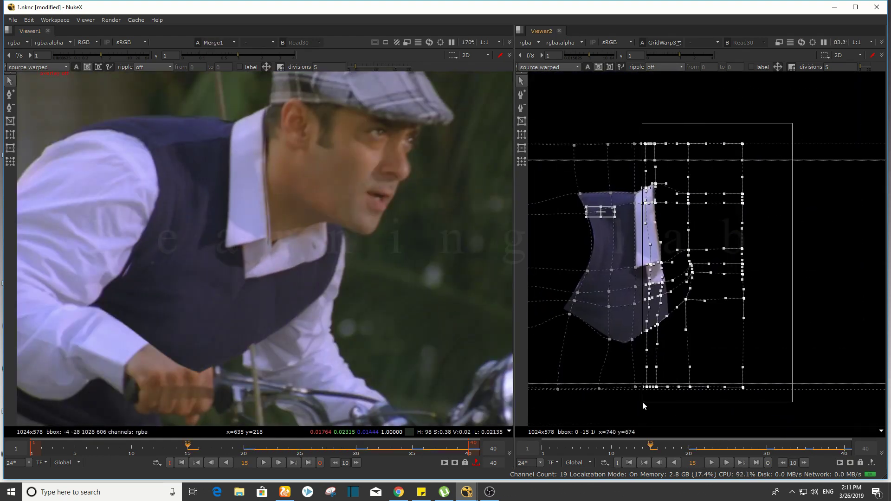
# Flip between Merge1 and Read30 at frame 15, then view the original plate at keyframe 10
pyautogui.scroll(3, 312, 242)
pyautogui.press('2')
pyautogui.scroll(-3, 312, 246)
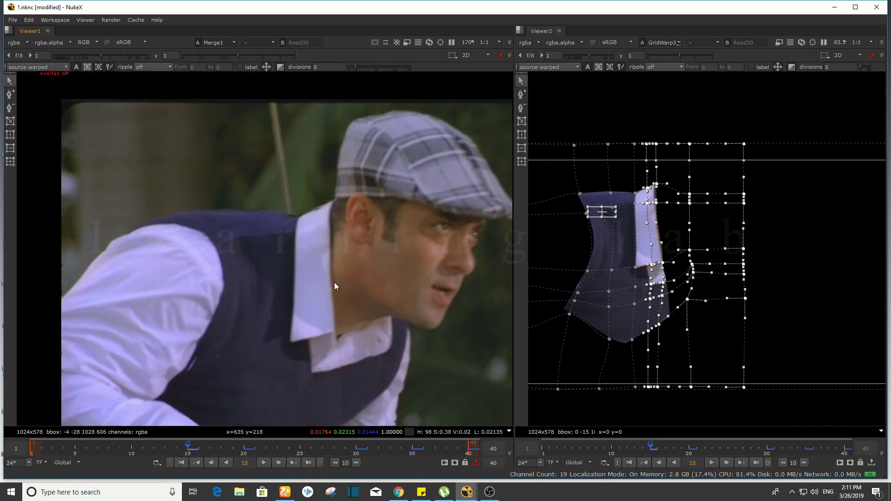
pyautogui.scroll(1, 633, 184)
pyautogui.scroll(2, 144, 191)
pyautogui.scroll(-1, 236, 201)
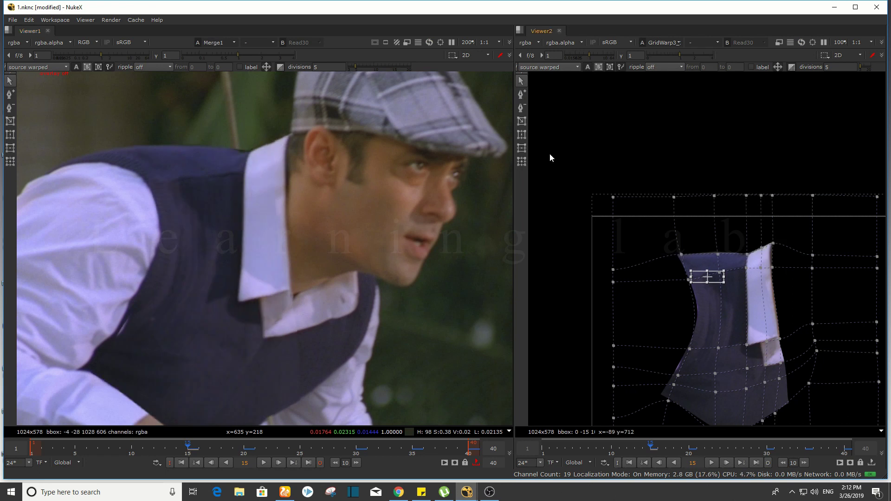
pyautogui.press('1')
pyautogui.press('2')
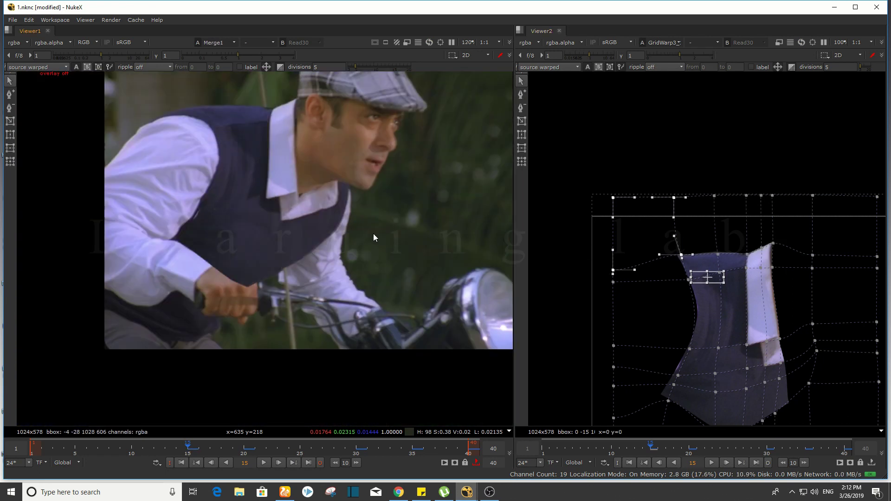
pyautogui.scroll(-2, 702, 225)
pyautogui.press('1')
pyautogui.scroll(2, 239, 148)
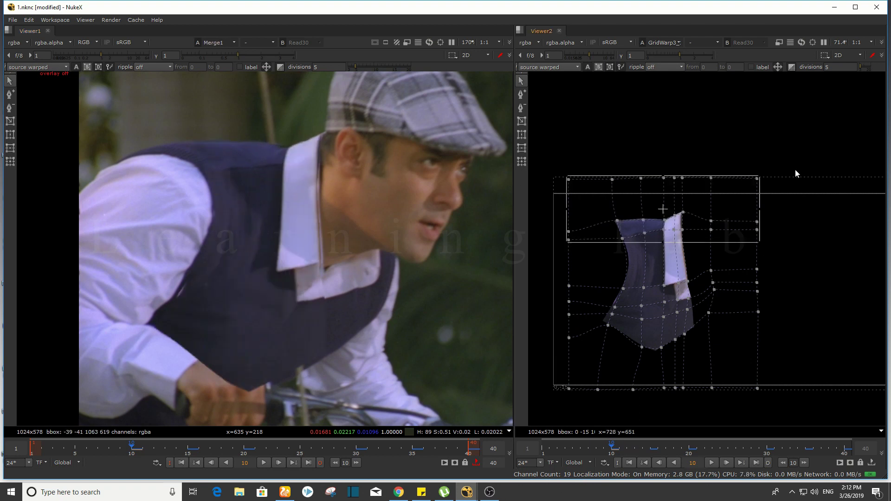
# Marquee-select a column of grid points beside the vest, then compare the warped comp with the original plate
pyautogui.moveTo(796, 173); pyautogui.dragTo(652, 415)
pyautogui.press('2')
pyautogui.scroll(1, 241, 224)
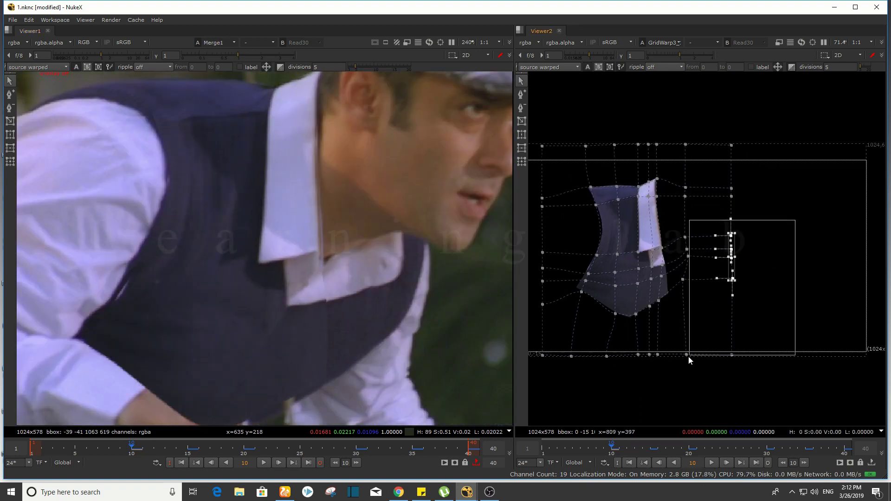
pyautogui.press('1')
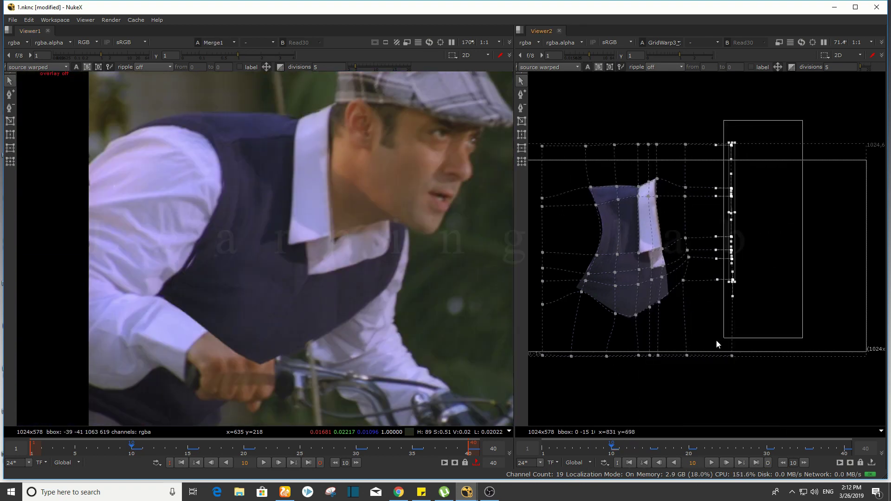
pyautogui.scroll(-2, 317, 221)
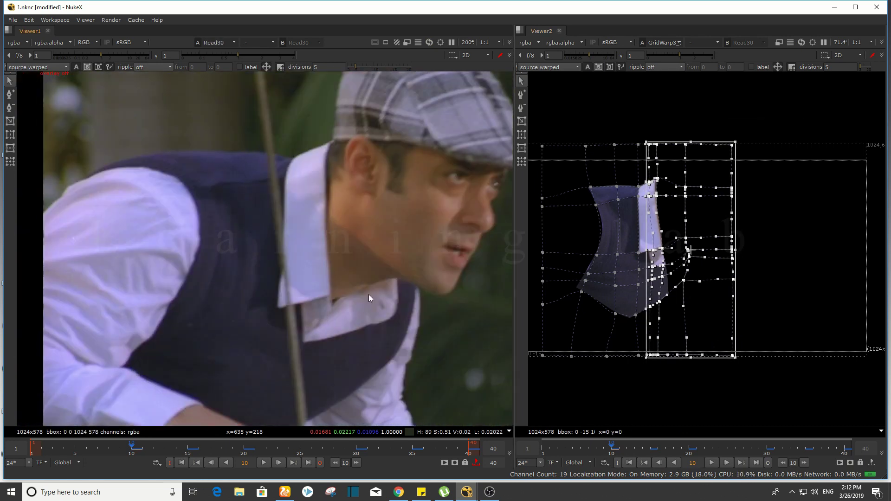
pyautogui.press('2')
# Flip repeatedly between the warped Merge1 comp and the Read30 plate, ending on the comp
pyautogui.press('1')
pyautogui.press('2')
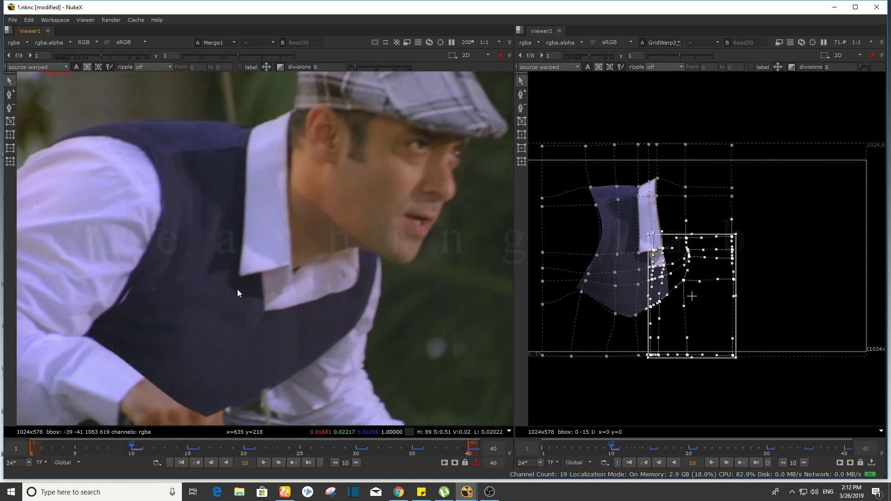
pyautogui.press('1')
pyautogui.press('2')
pyautogui.press('1')
pyautogui.press('2')
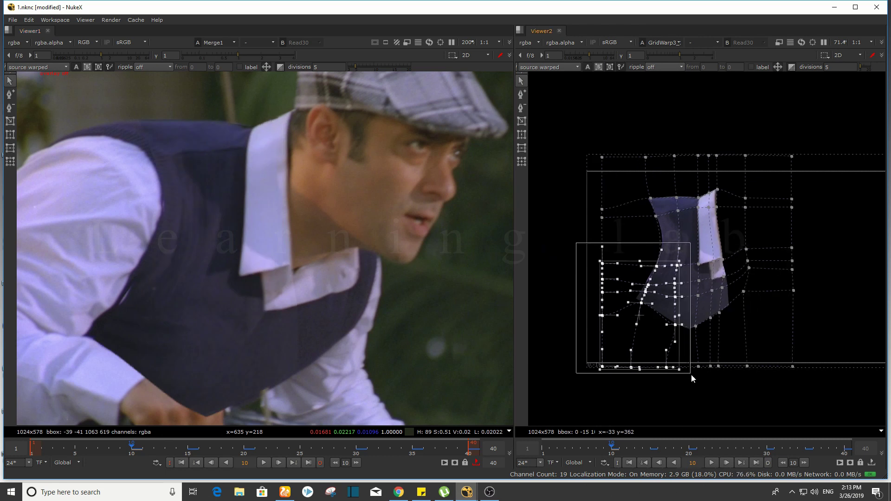
pyautogui.press('1')
pyautogui.press('2')
pyautogui.press('1')
pyautogui.press('2')
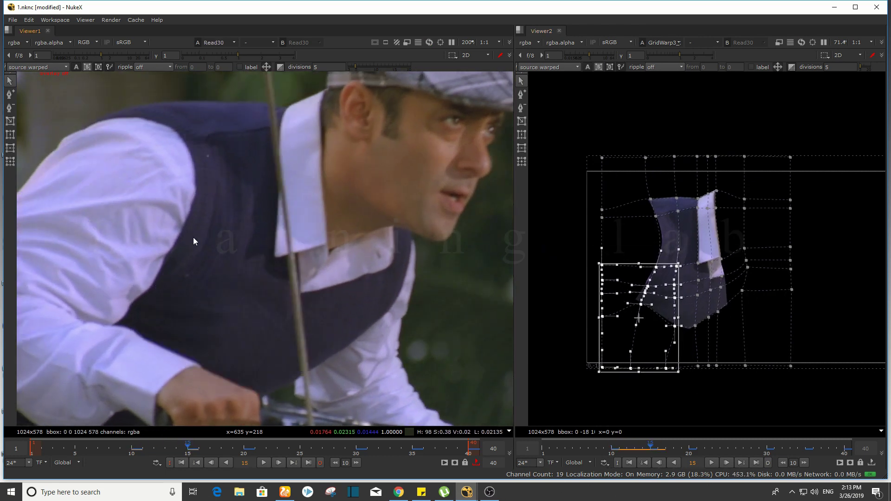
# Step back two frames, view the original plate, and reframe the view on the vest
pyautogui.press('Left')
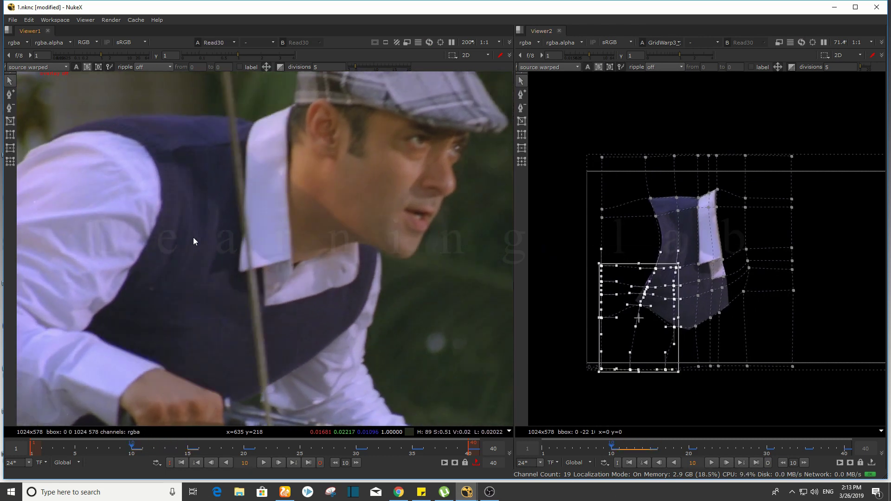
pyautogui.press('Left')
pyautogui.press('Left')
pyautogui.press('Left')
pyautogui.press('Left')
pyautogui.press('1')
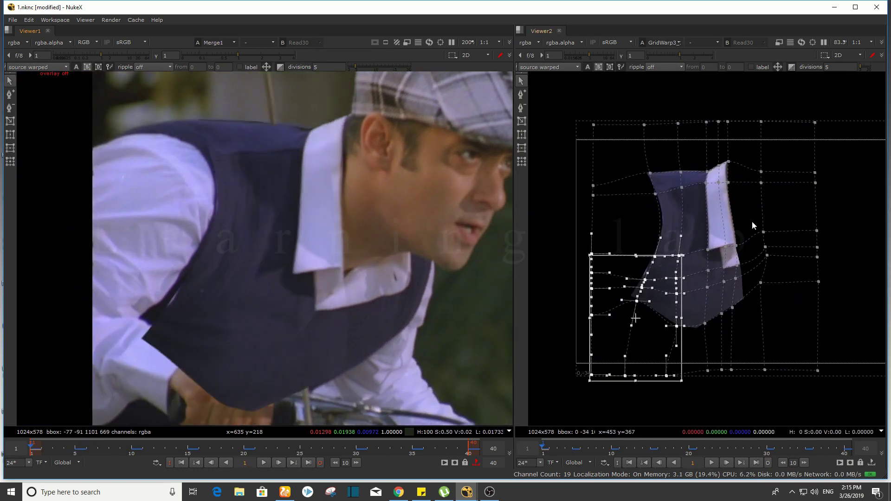
pyautogui.moveTo(387, 260); pyautogui.dragTo(358, 236)
pyautogui.scroll(2, 614, 225)
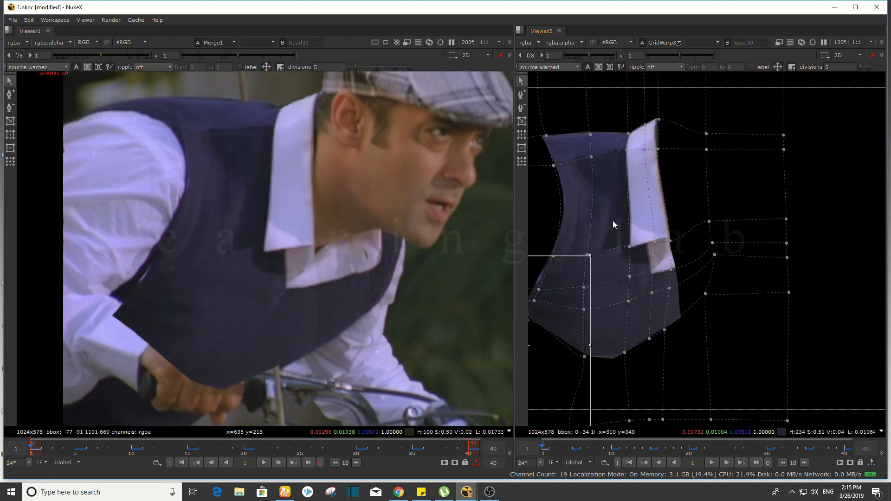
pyautogui.scroll(-3, 320, 216)
# Play the warped comp full-window, then restore the side-by-side viewer layout
pyautogui.press('space')
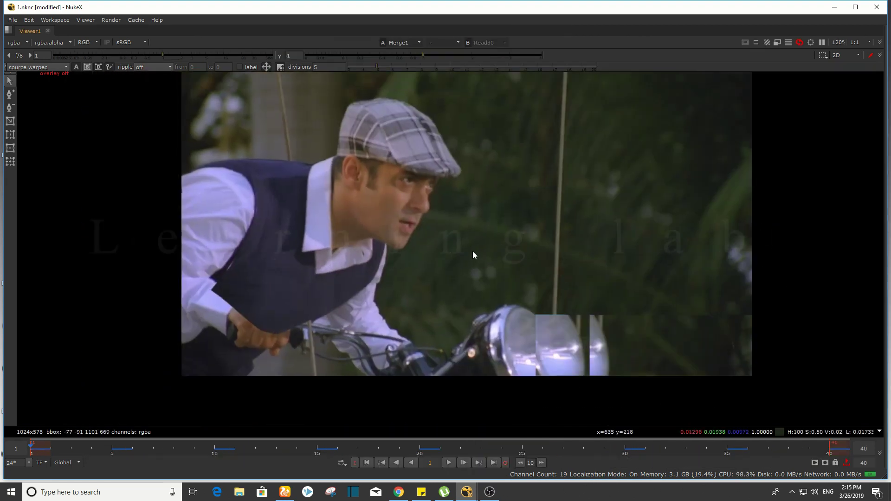
pyautogui.press('l')
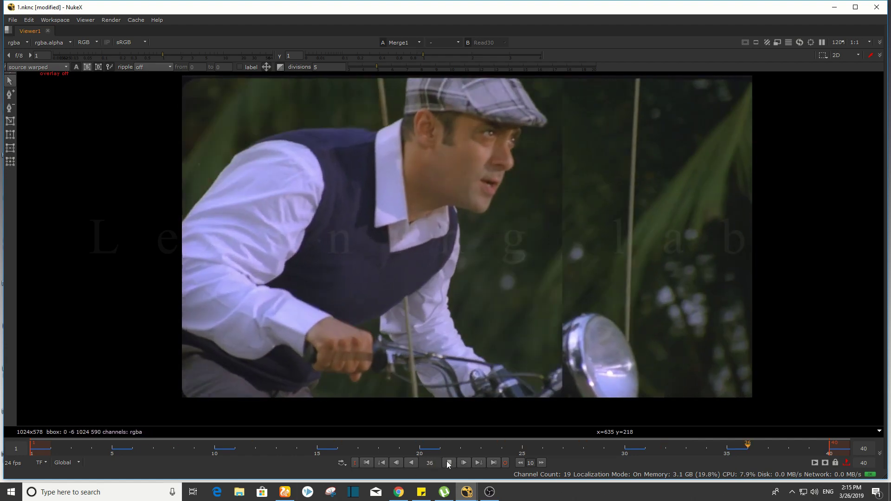
pyautogui.press('space')
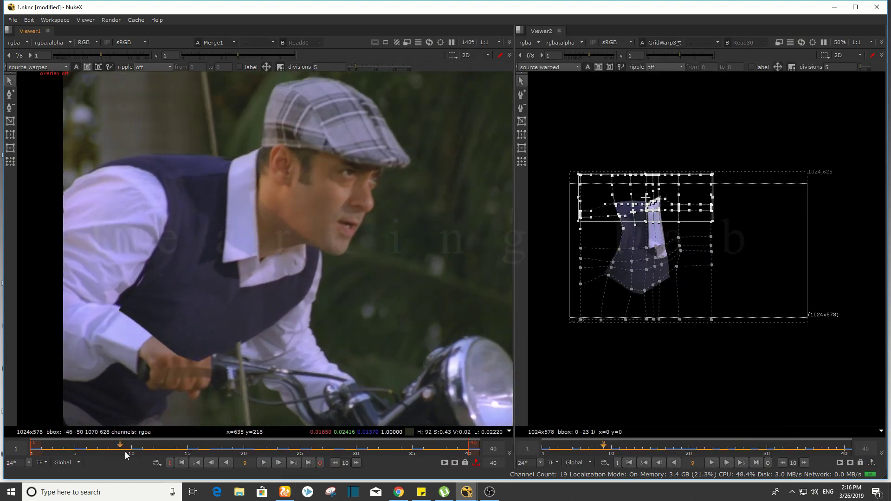
# Scrub to frame 15 and play the original plate forward from there
pyautogui.moveTo(126, 456); pyautogui.dragTo(186, 460)
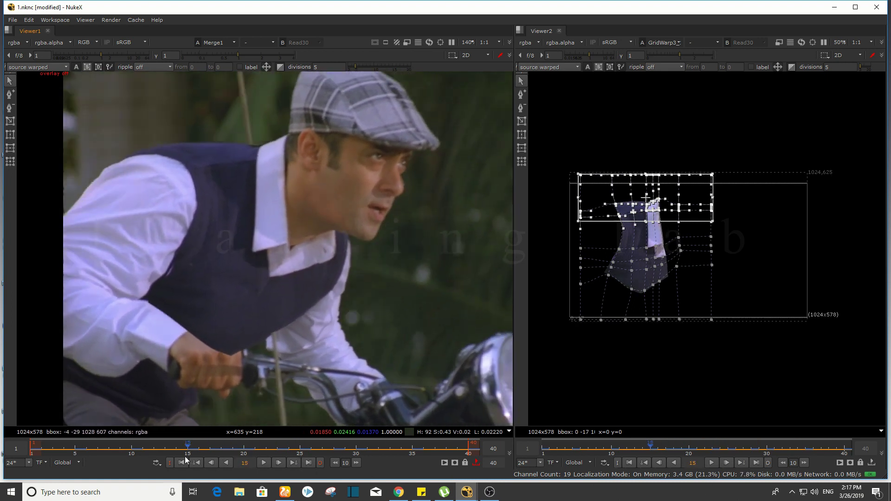
pyautogui.press('1')
pyautogui.scroll(3, 312, 211)
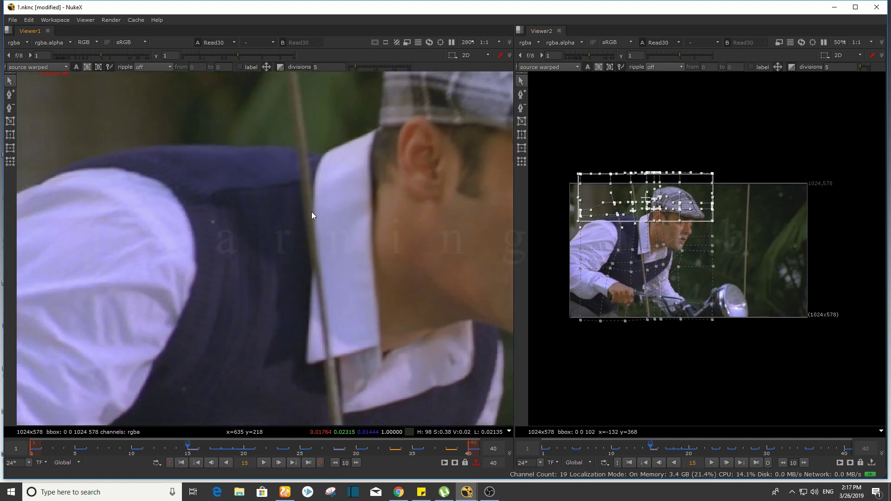
pyautogui.press('l')
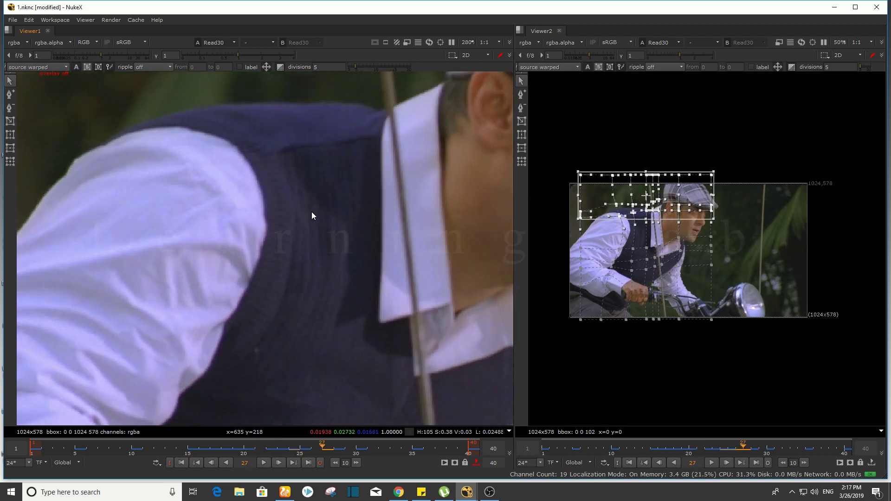
# Compare the warped comp without the pole against the plate with it, stepping back several frames
pyautogui.press('2')
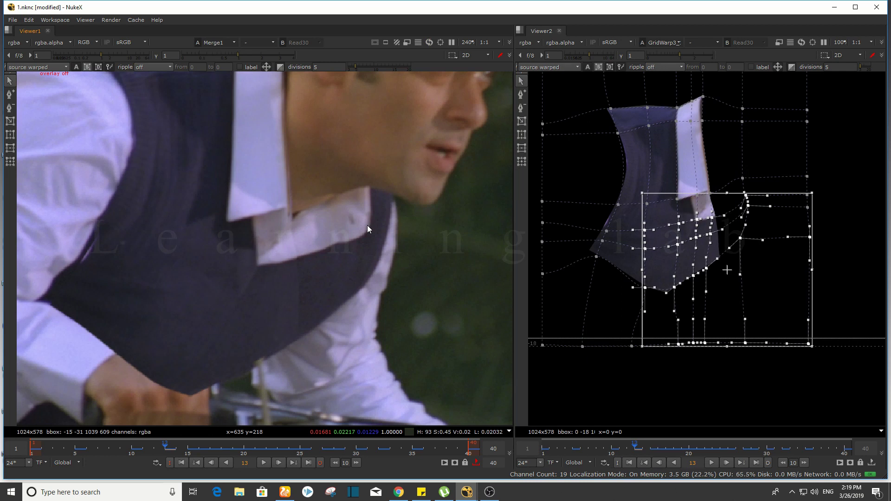
pyautogui.press('1')
pyautogui.press('Left')
pyautogui.press('Left')
pyautogui.press('Left')
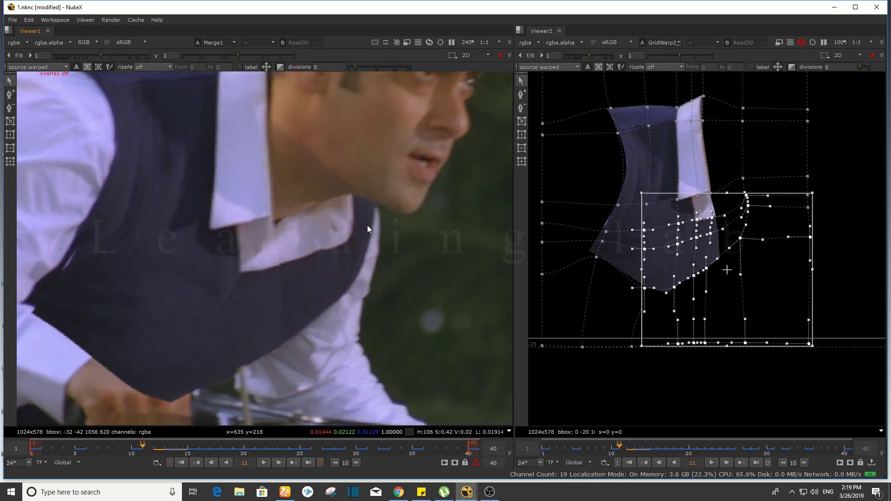
pyautogui.press('Left')
pyautogui.press('Left')
pyautogui.press('Left')
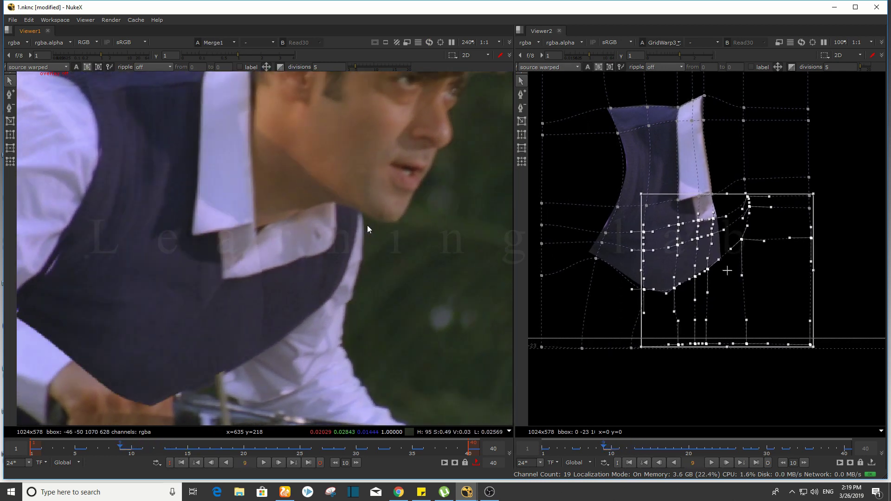
pyautogui.press('Left')
pyautogui.press('2')
pyautogui.press('Left')
pyautogui.press('Left')
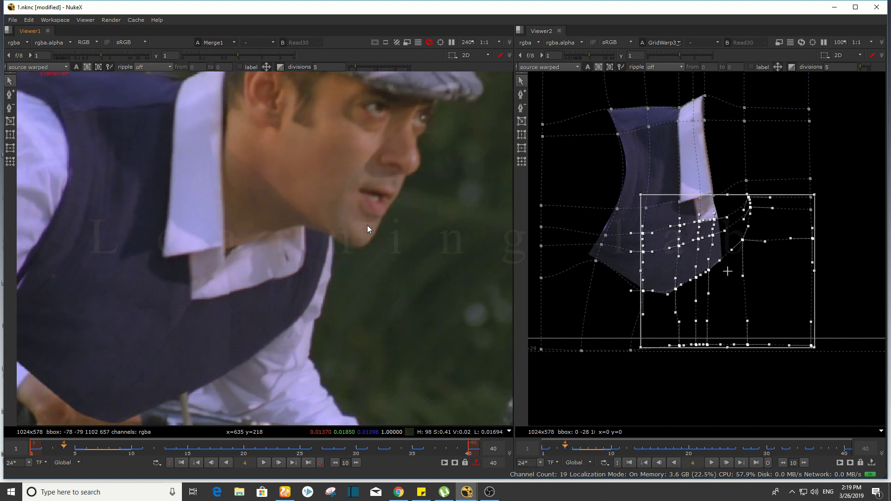
pyautogui.press('Left')
pyautogui.press('Left')
# Step forward one frame, zoom out and play the shot to review the warp
pyautogui.press('Right')
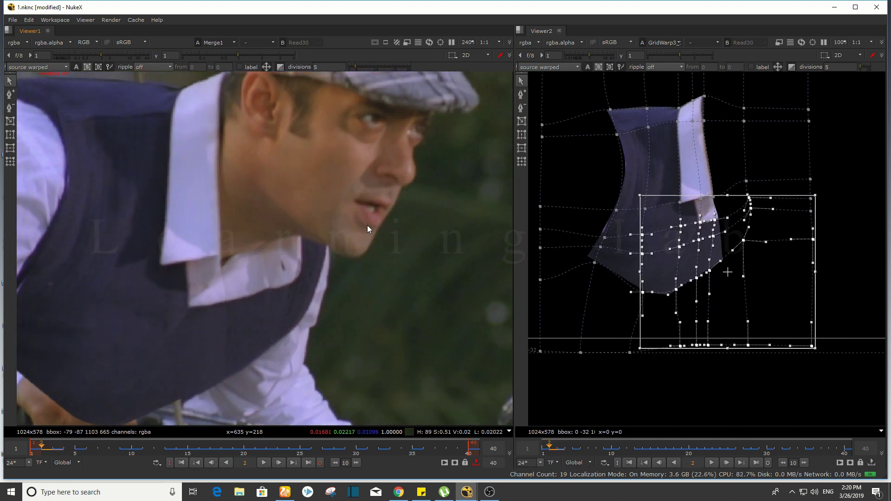
pyautogui.scroll(-5, 367, 225)
pyautogui.press('l')
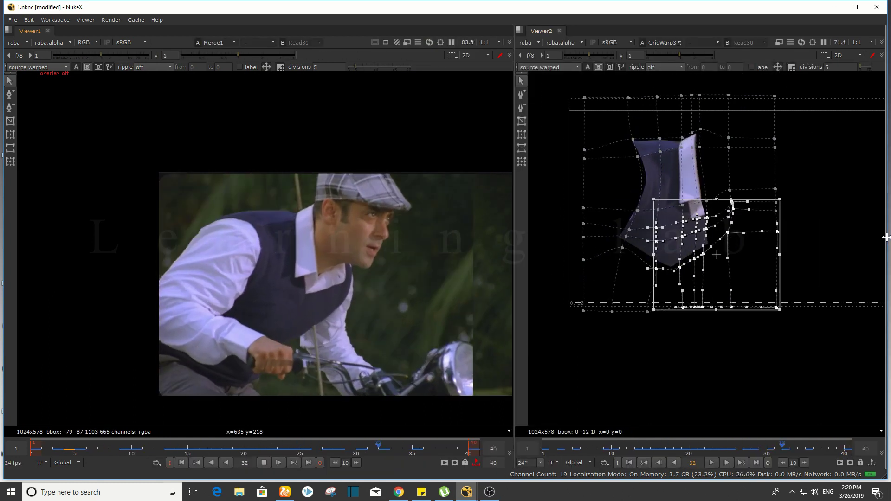
# Switch to one viewer beside the node graph, widen the viewer, and show the Read30 plate
pyautogui.press('space')
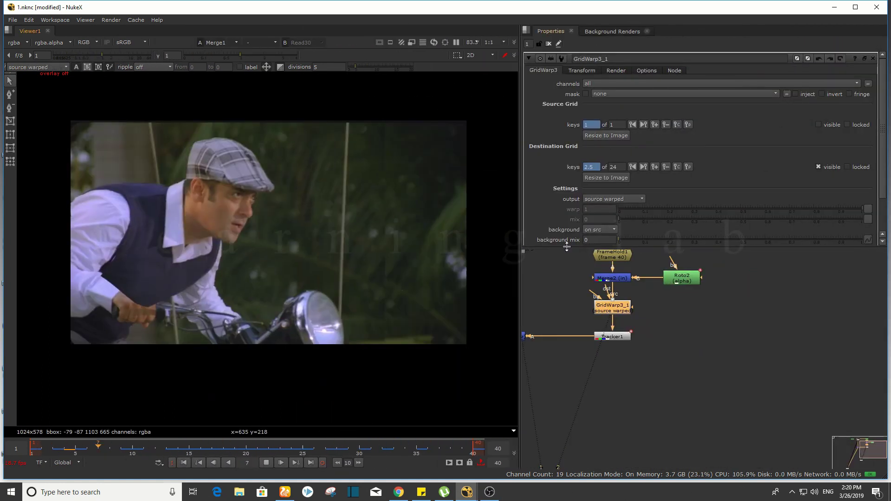
pyautogui.moveTo(520, 258); pyautogui.dragTo(653, 259)
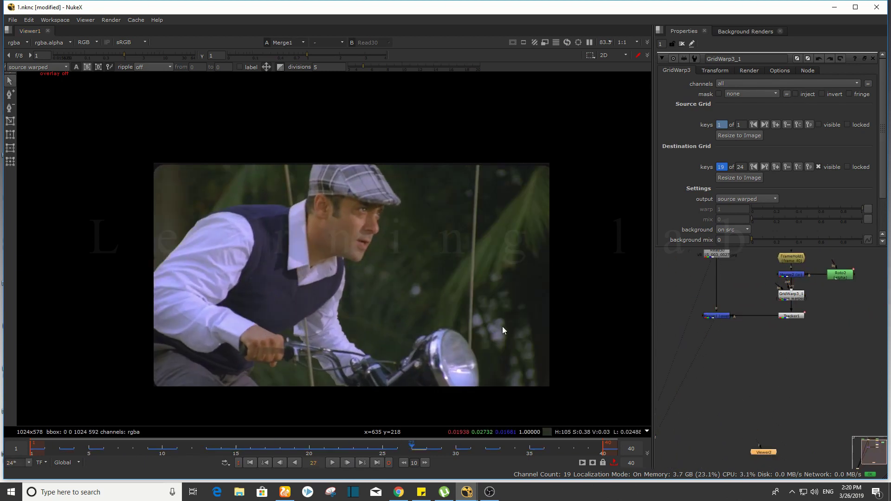
pyautogui.press('1')
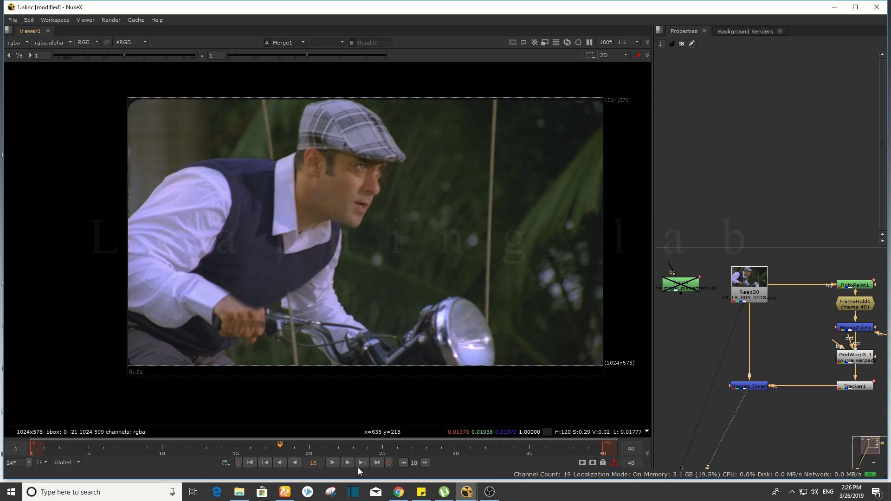
# Play back the final composite while zooming in and out on the rider
pyautogui.click(333, 463)
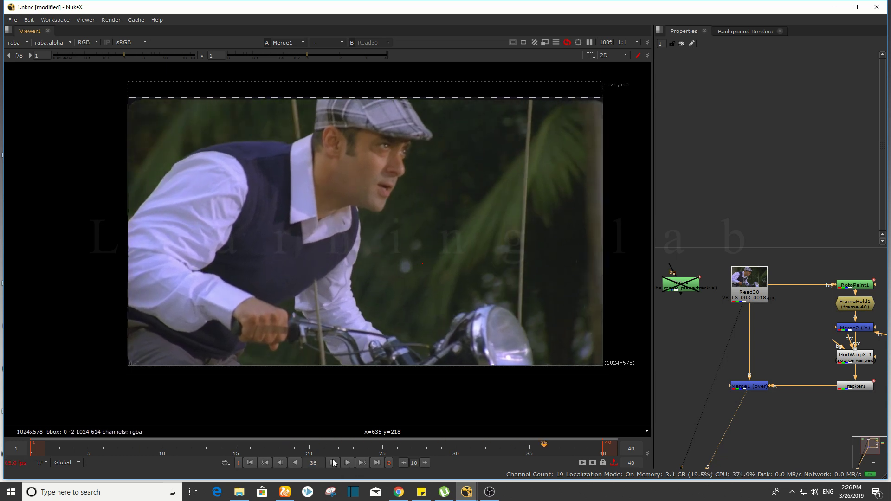
pyautogui.scroll(3, 295, 260)
pyautogui.scroll(2, 329, 258)
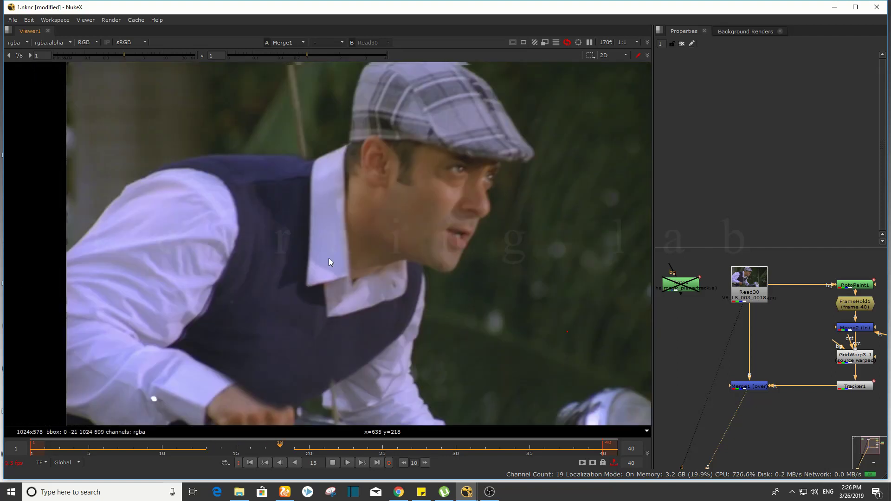
pyautogui.scroll(3, 349, 290)
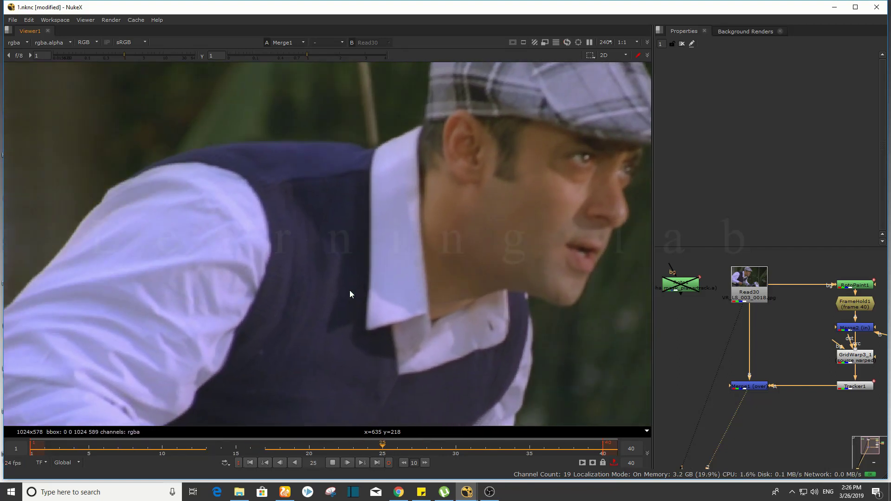
pyautogui.scroll(-4, 342, 286)
pyautogui.scroll(-3, 342, 286)
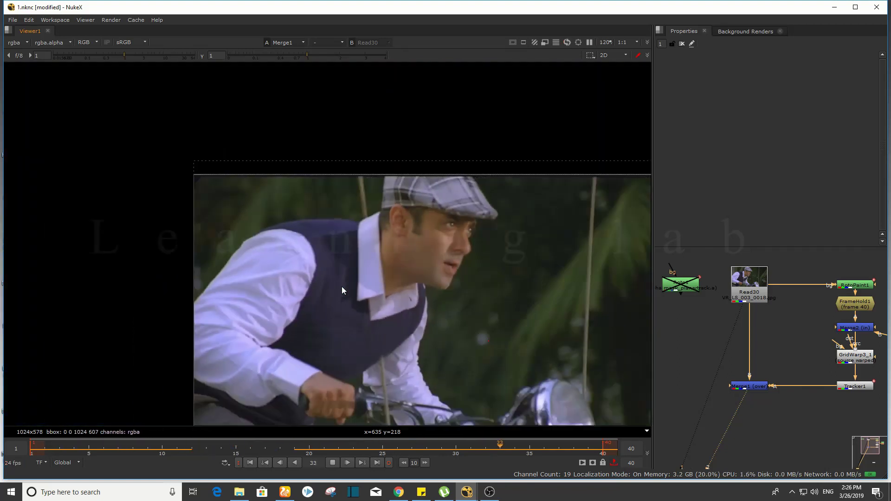
pyautogui.scroll(-5, 358, 362)
# Adjust the zoom and marquee-select Merge1 with its upstream nodes in the Node Graph
pyautogui.scroll(-4, 315, 228)
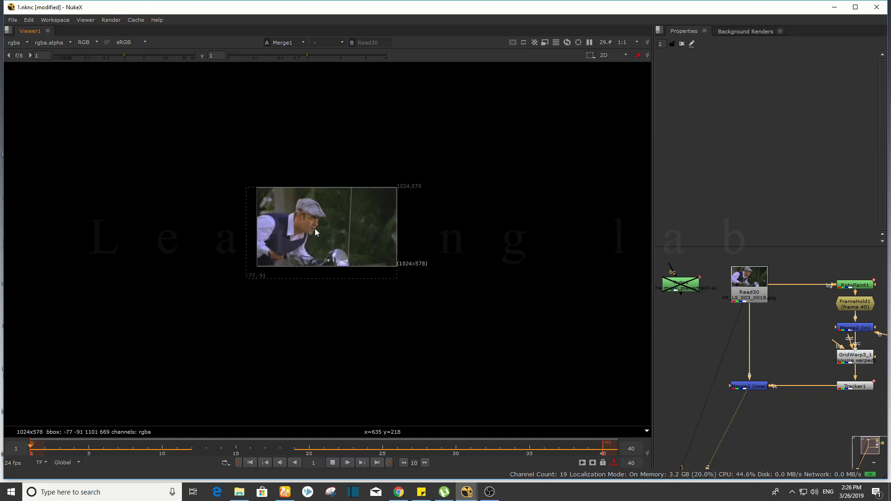
pyautogui.scroll(10, 316, 230)
pyautogui.scroll(-5, 315, 230)
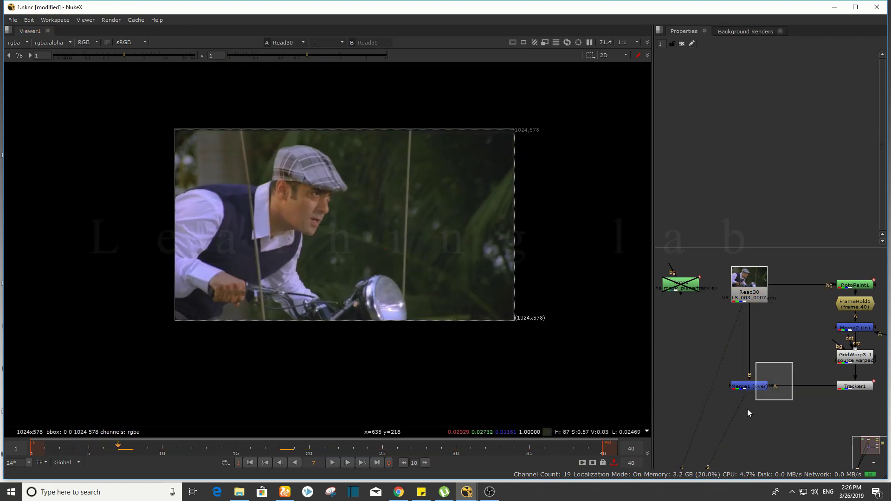
pyautogui.moveTo(788, 351); pyautogui.dragTo(747, 409)
pyautogui.scroll(4, 231, 213)
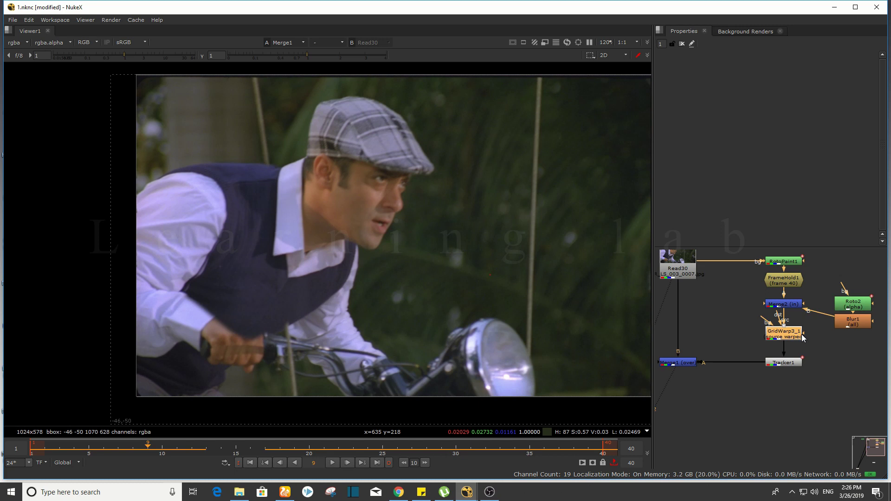
pyautogui.press('d')
pyautogui.scroll(-2, 802, 335)
pyautogui.scroll(1, 803, 335)
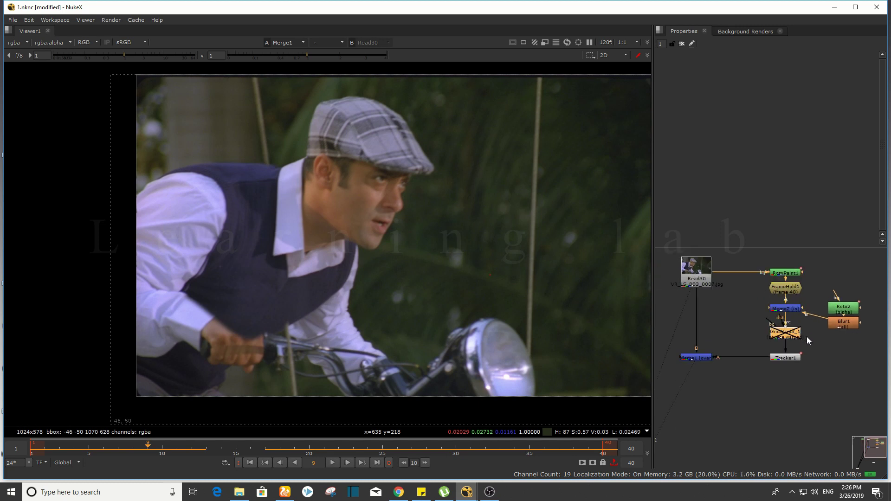
pyautogui.scroll(2, 807, 337)
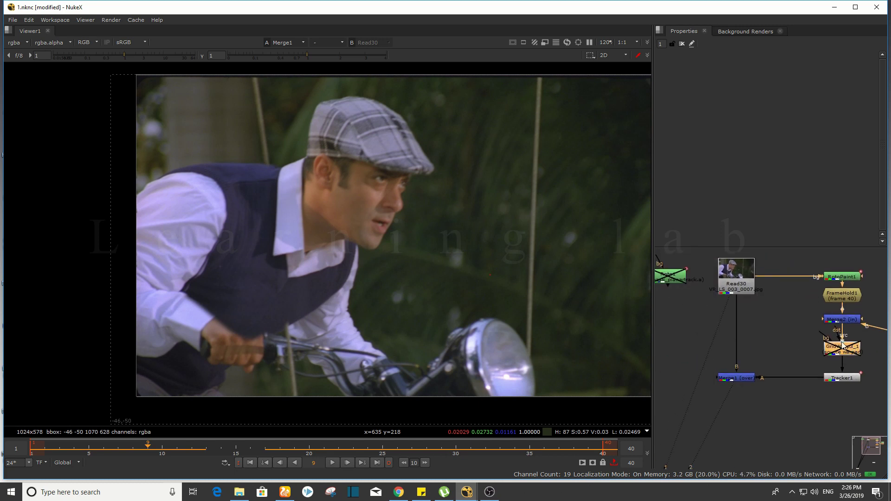
pyautogui.press('d')
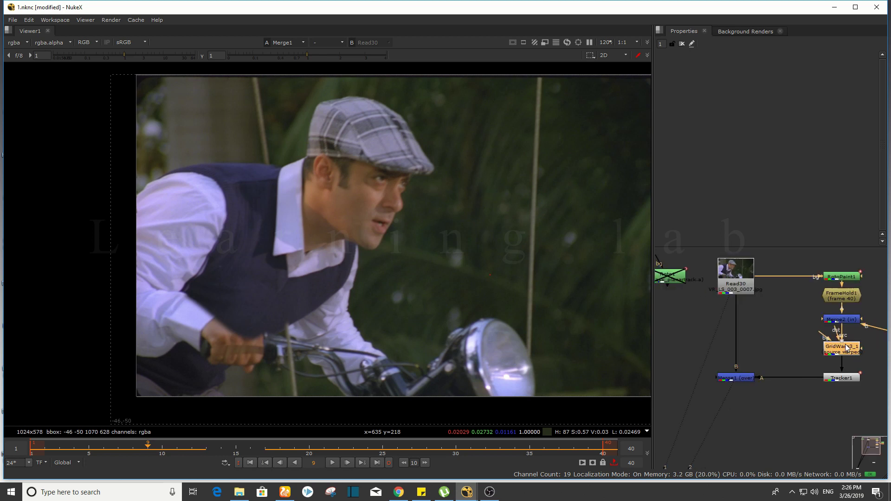
pyautogui.scroll(-1, 768, 312)
pyautogui.hscroll(3, 479, 254)
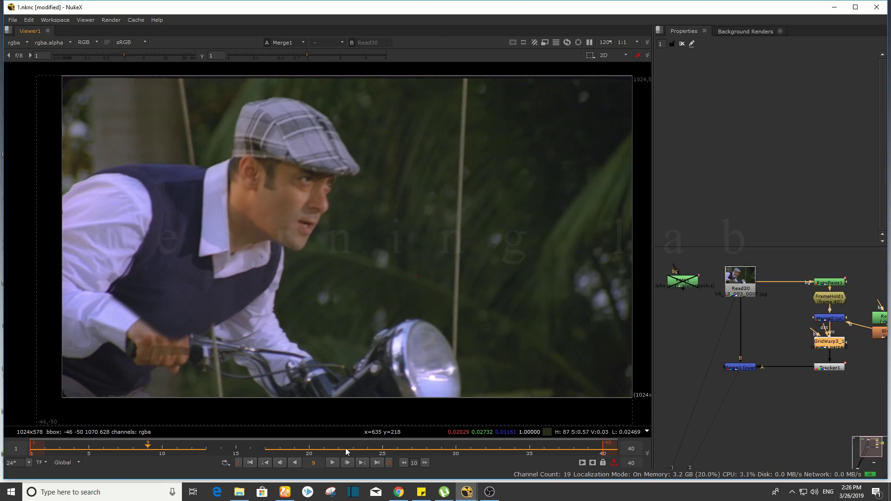
pyautogui.click(332, 462)
pyautogui.scroll(1, 346, 298)
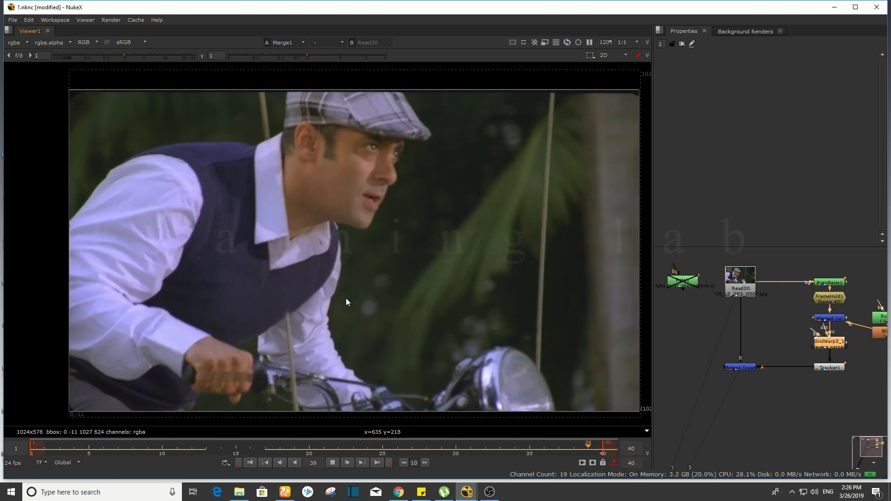
pyautogui.scroll(2, 274, 242)
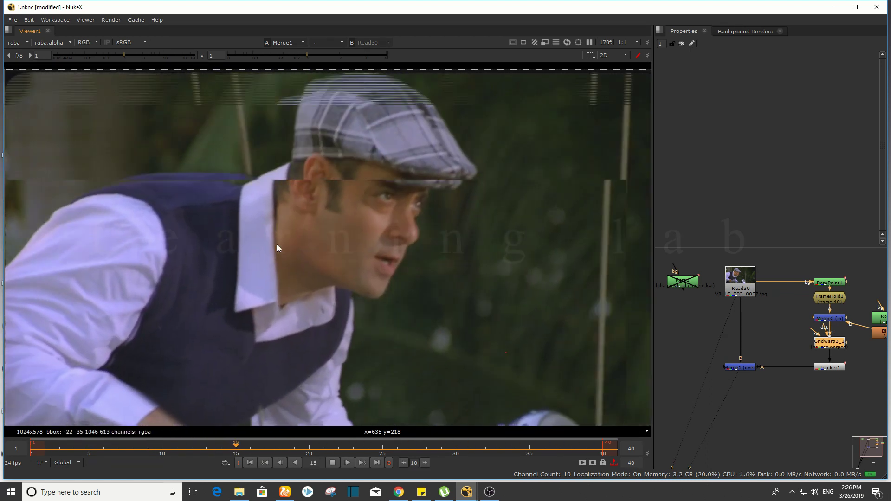
pyautogui.scroll(-2, 276, 245)
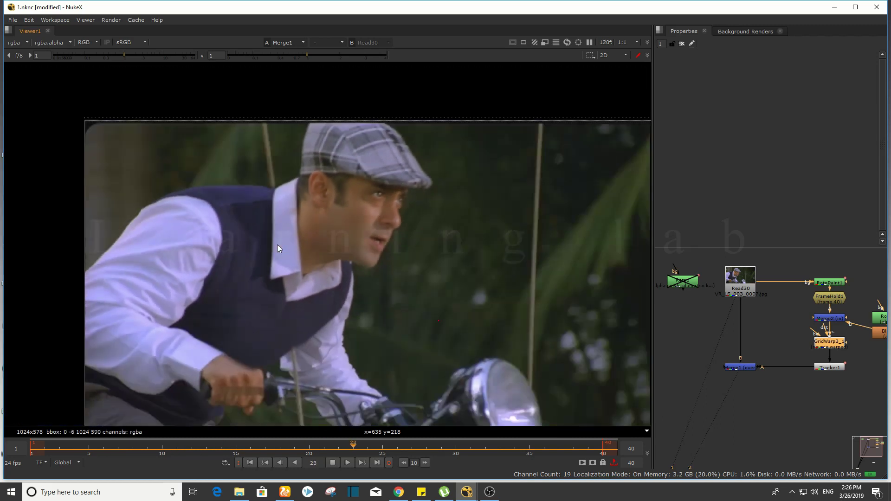
pyautogui.scroll(-1, 277, 245)
pyautogui.click(332, 463)
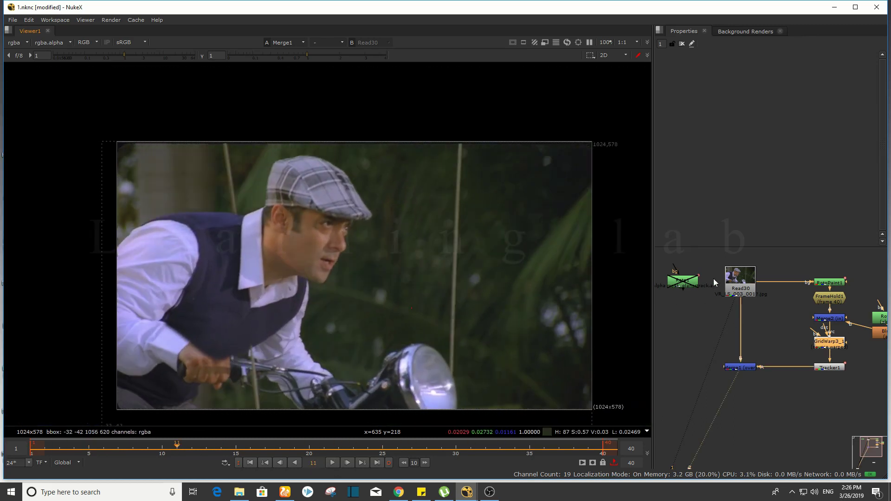
pyautogui.press('1')
pyautogui.moveTo(787, 335); pyautogui.dragTo(687, 393)
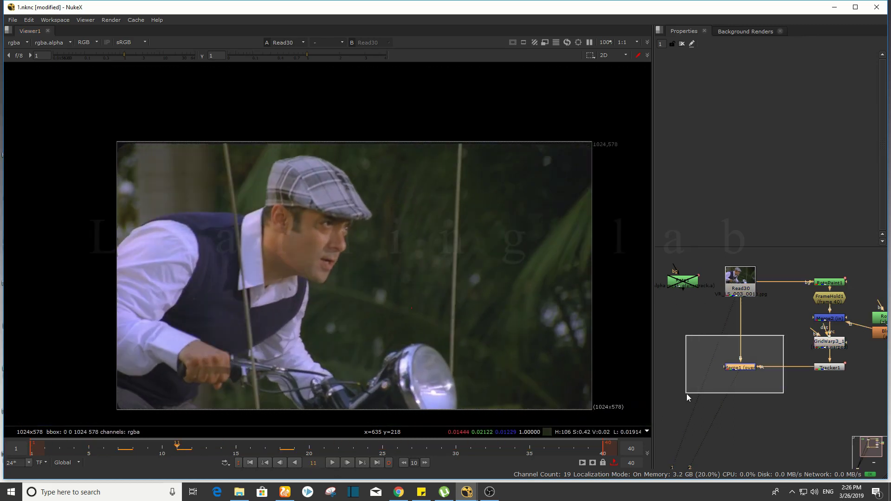
pyautogui.press('1')
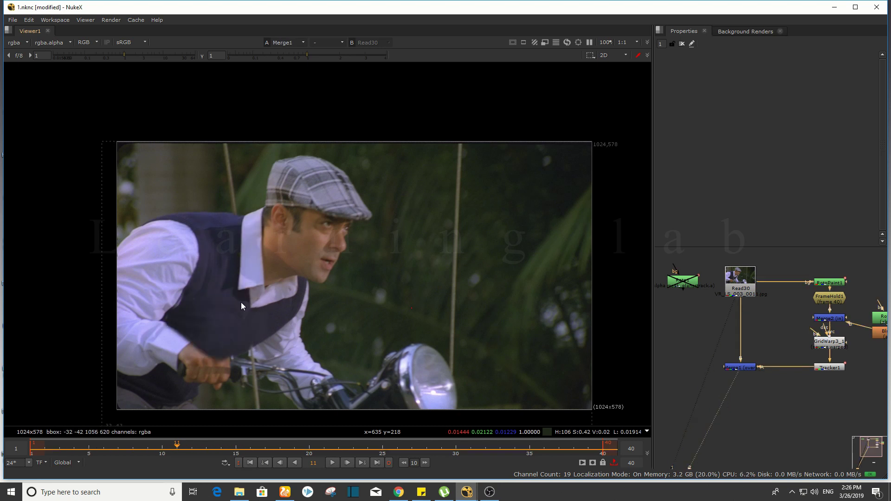
pyautogui.press('1')
pyautogui.press('1')
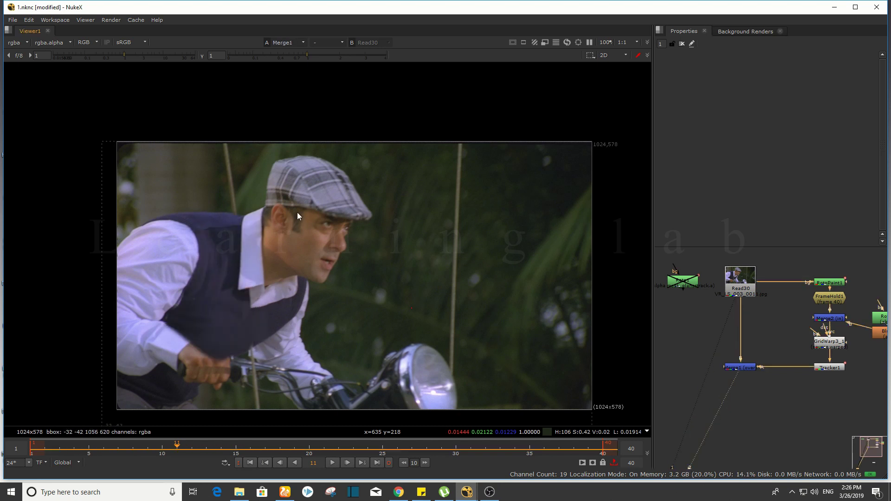
pyautogui.press('1')
pyautogui.press('Left')
pyautogui.press('Left')
pyautogui.press('Left')
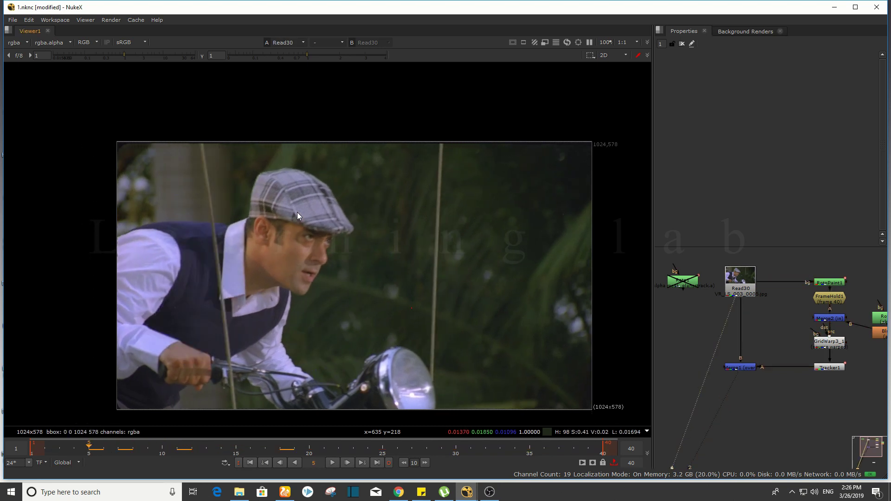
pyautogui.press('1')
pyautogui.press('Right')
pyautogui.press('Right')
pyautogui.press('Right')
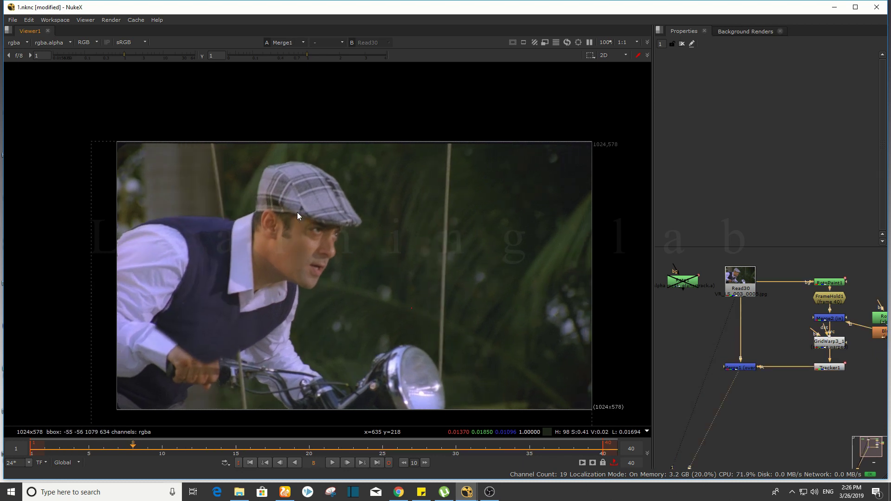
pyautogui.press('Right')
pyautogui.press('l')
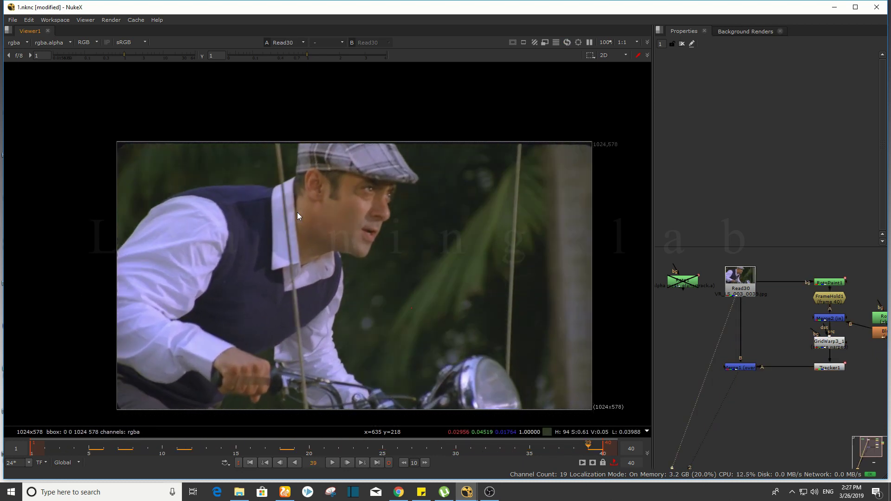
pyautogui.press('Left')
pyautogui.press('Left')
pyautogui.press('Left')
pyautogui.press('Left')
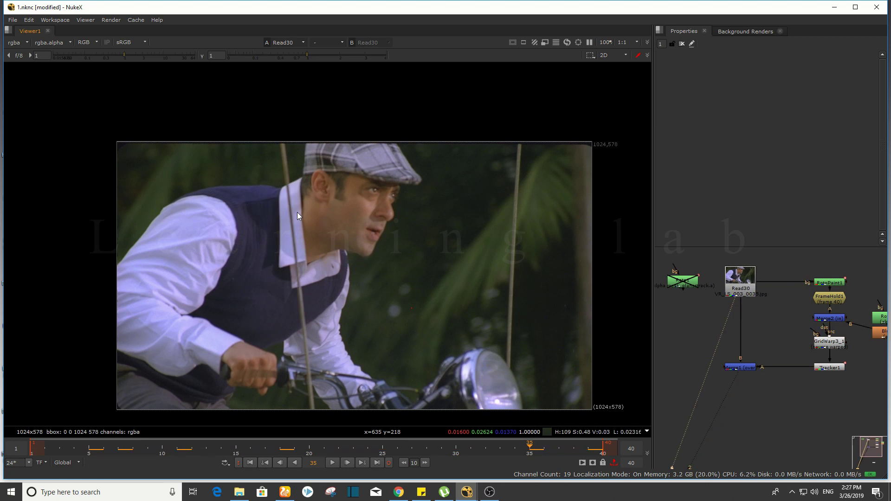
pyautogui.press('Left')
pyautogui.press('j')
pyautogui.press('k')
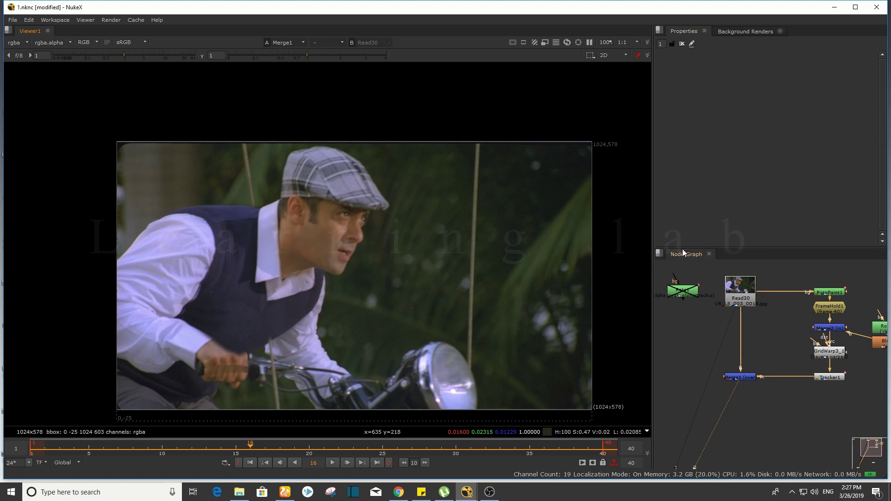
# Open GridWarp3_1's properties to overlay its warp grid on the vest, then pan the view right
pyautogui.scroll(2, 813, 391)
pyautogui.doubleClick(796, 387)
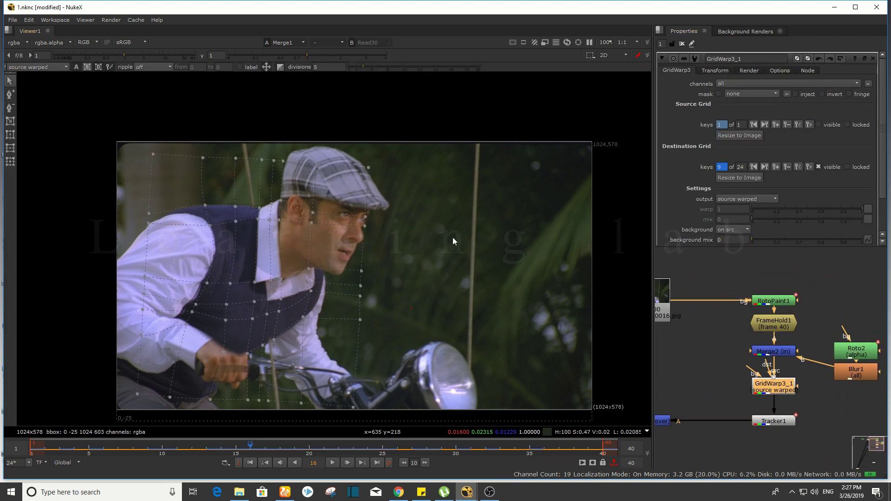
pyautogui.moveTo(461, 239); pyautogui.dragTo(492, 241)
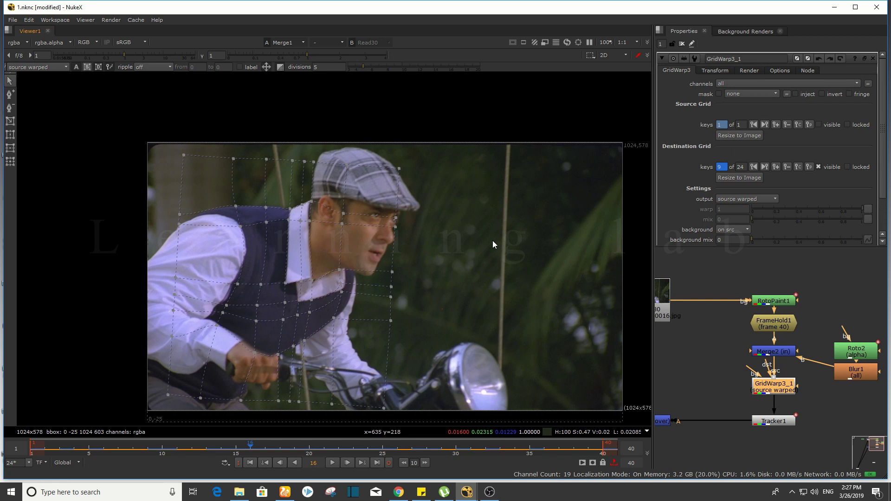